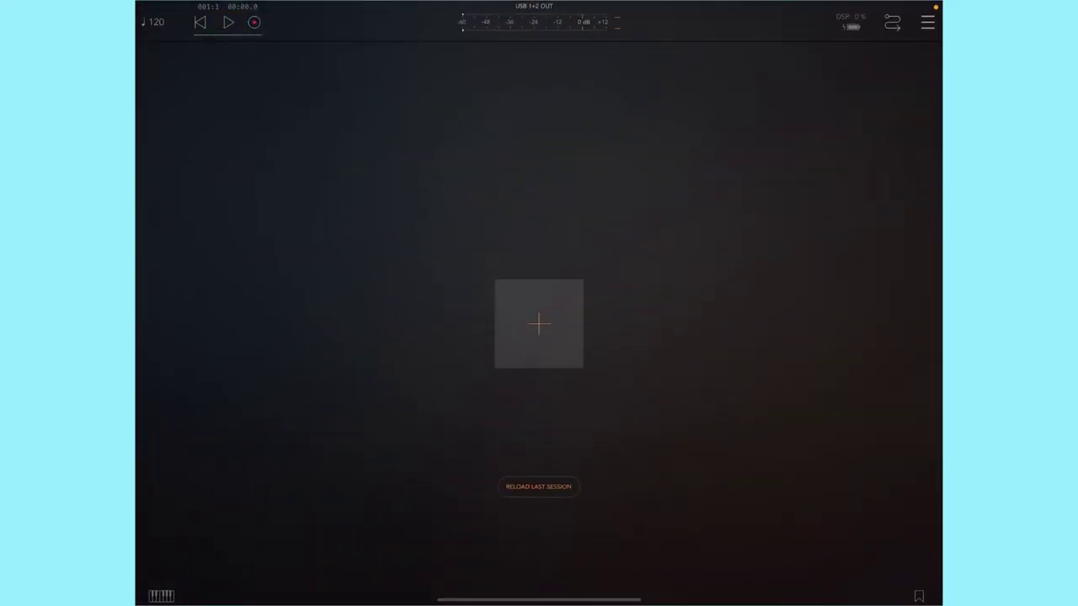
Step: Add a MIDI channel, load the KB-1 keyboard Audio Unit in its first slot and open the keyboard
click(539, 324)
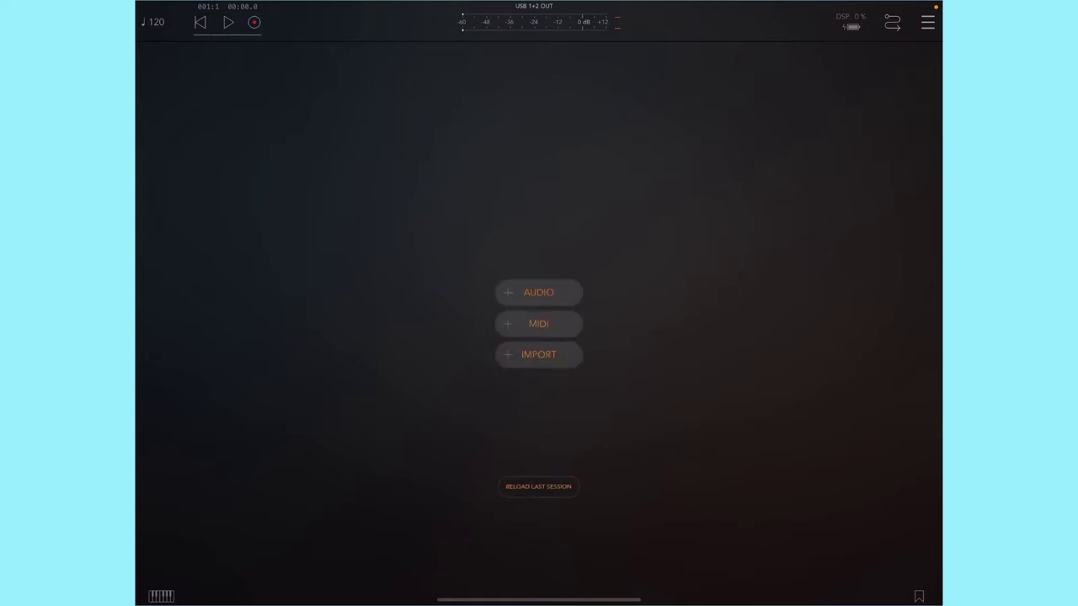
click(539, 324)
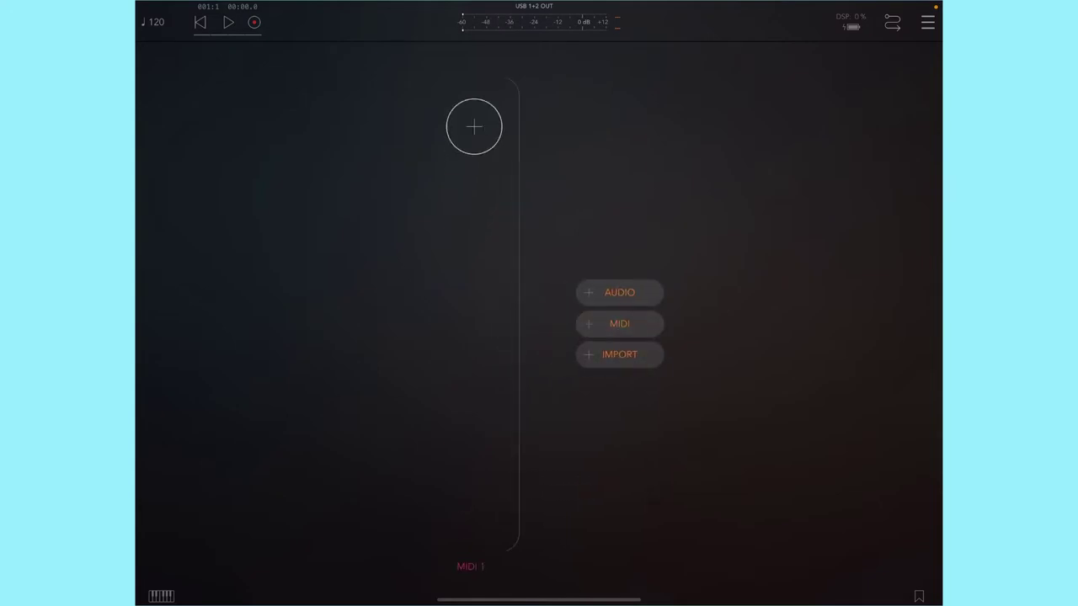
click(474, 126)
click(469, 238)
scroll(474, 337, down, 3)
scroll(474, 337, down, 3)
click(469, 402)
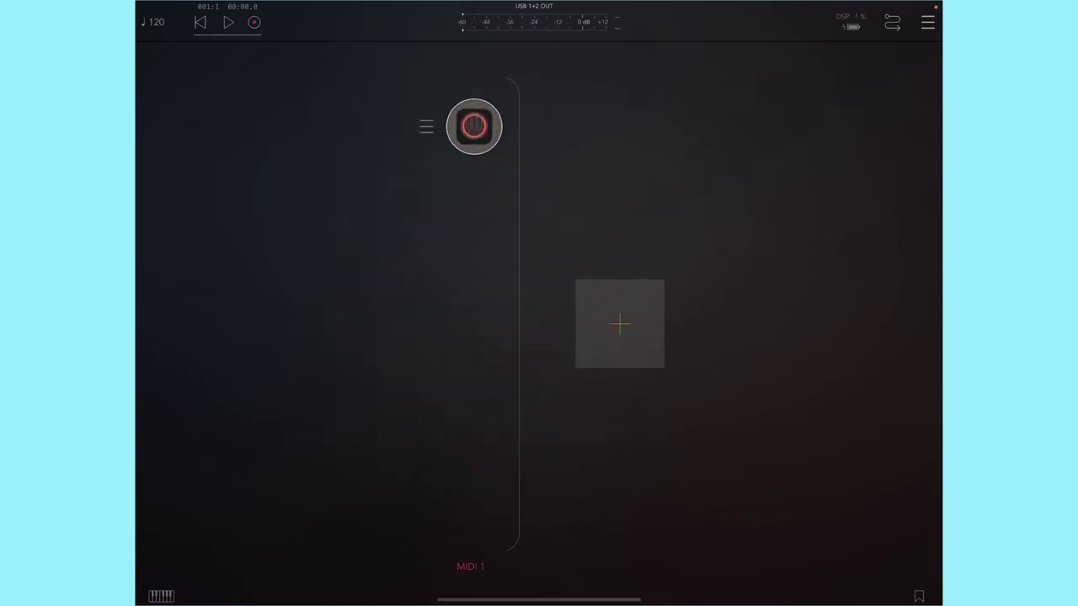
click(474, 126)
drag(583, 57, 532, 62)
click(893, 22)
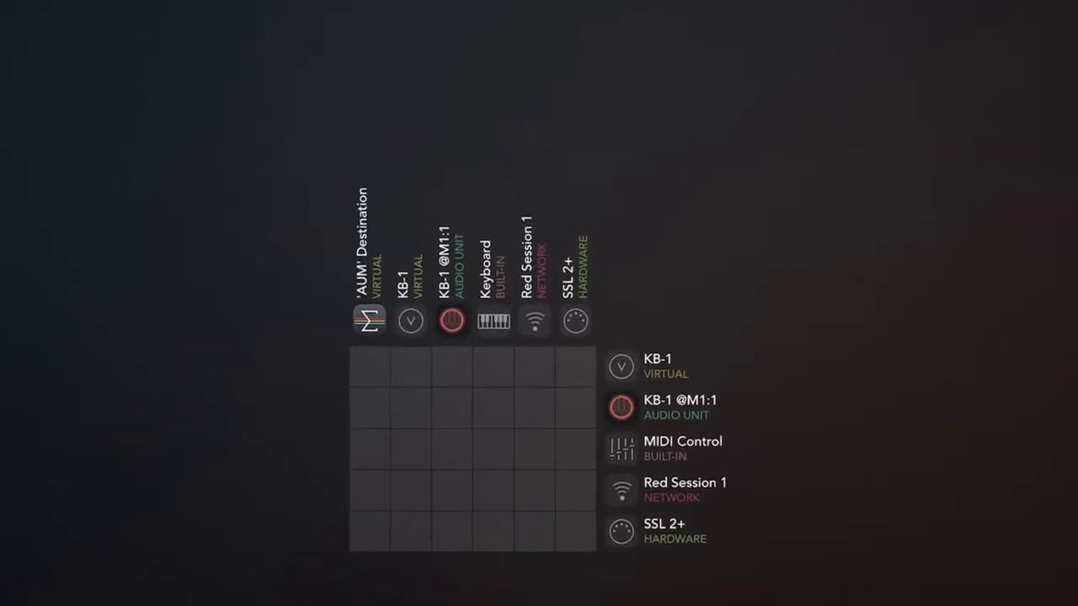
click(448, 502)
click(535, 414)
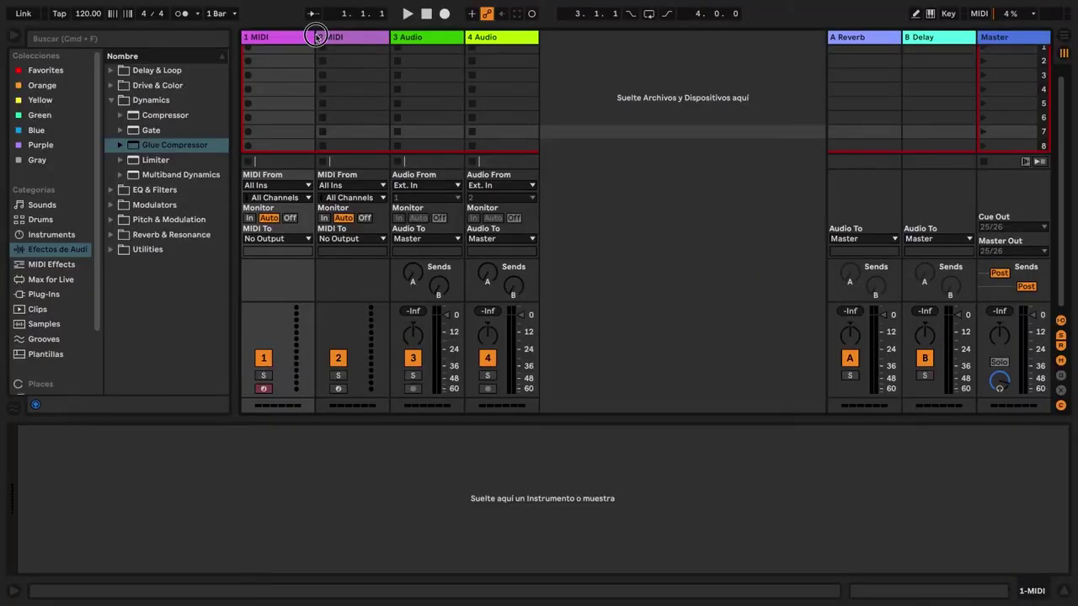
Step: Switch to Ableton Live and delete the tracks 2 MIDI, 3 Audio and 4 Audio
click(319, 38)
shift+click(499, 43)
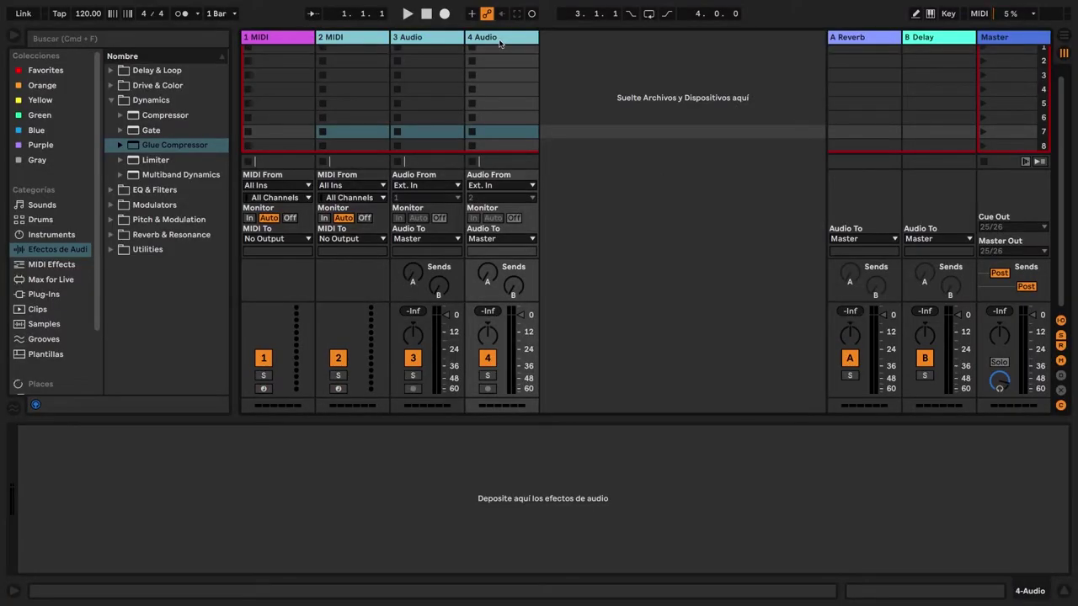
key(Delete)
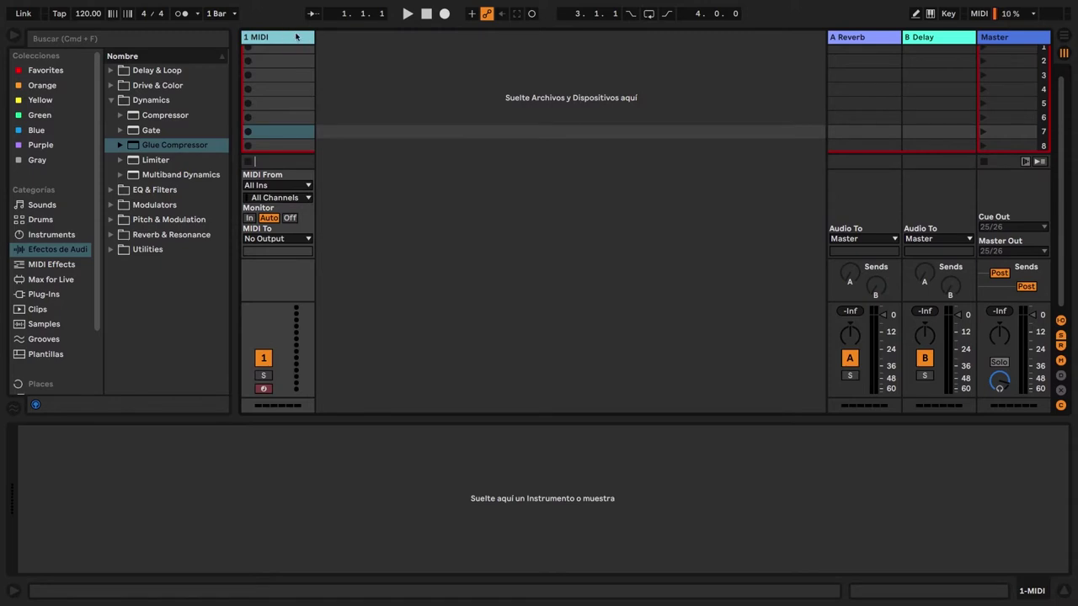
Step: Load the Impulse instrument onto the remaining MIDI track
click(111, 101)
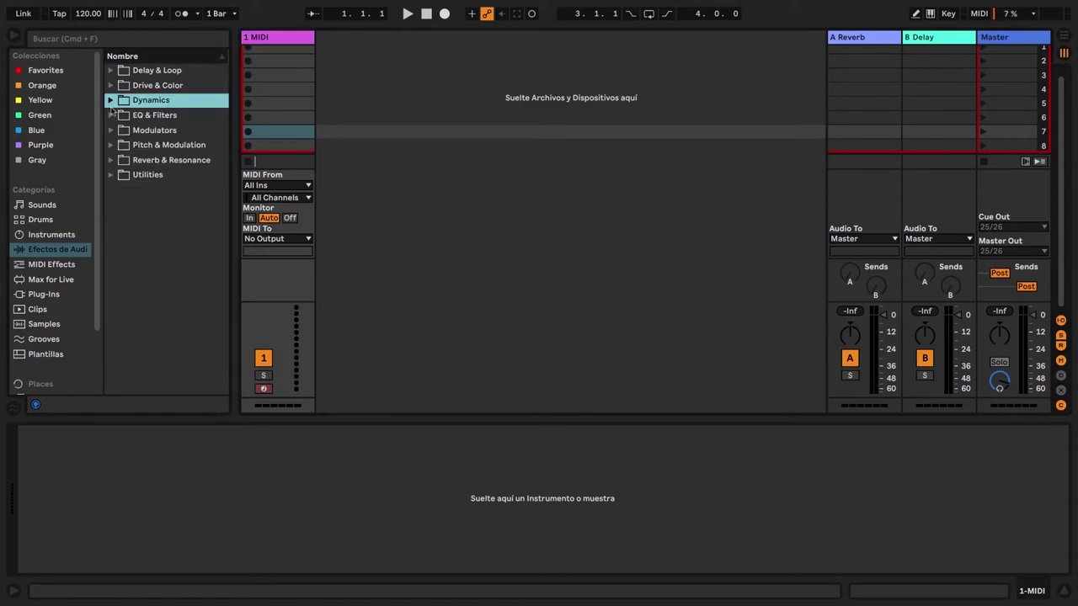
click(53, 235)
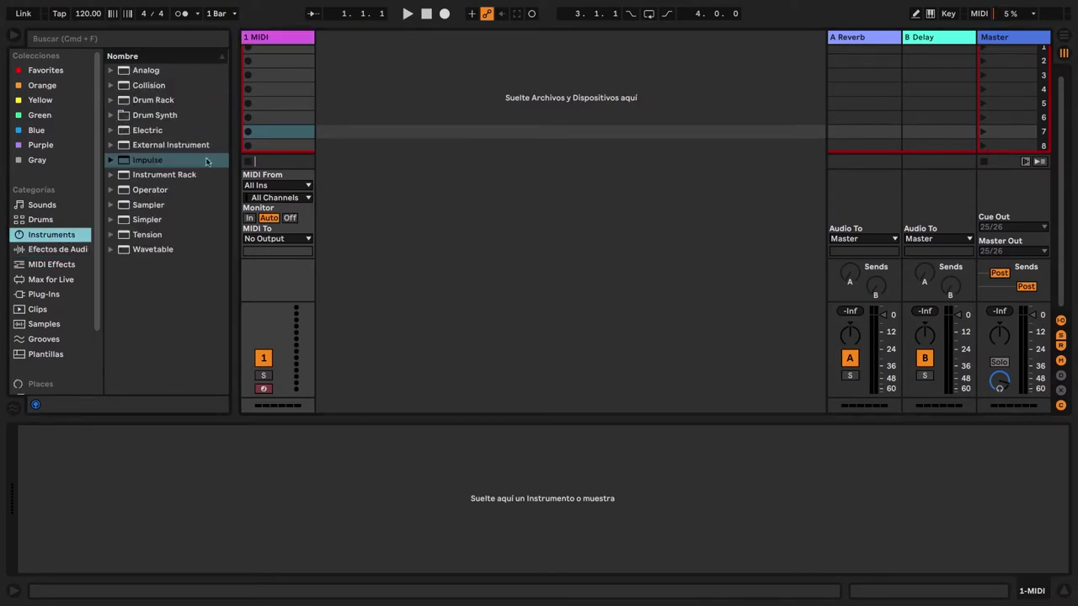
drag(165, 160, 288, 38)
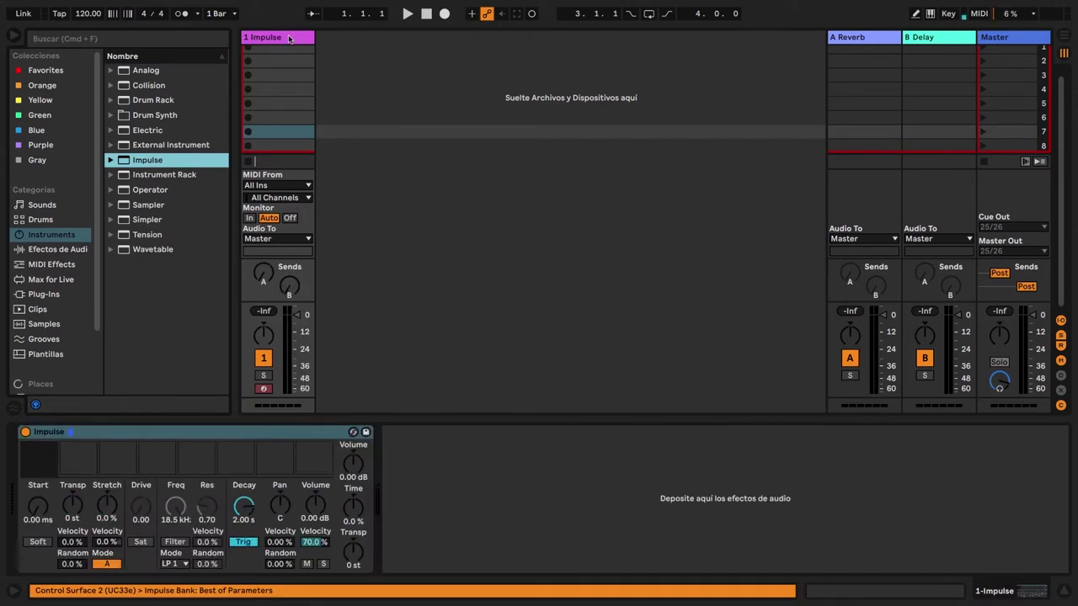
Step: Duplicate the Impulse track three times
click(288, 39)
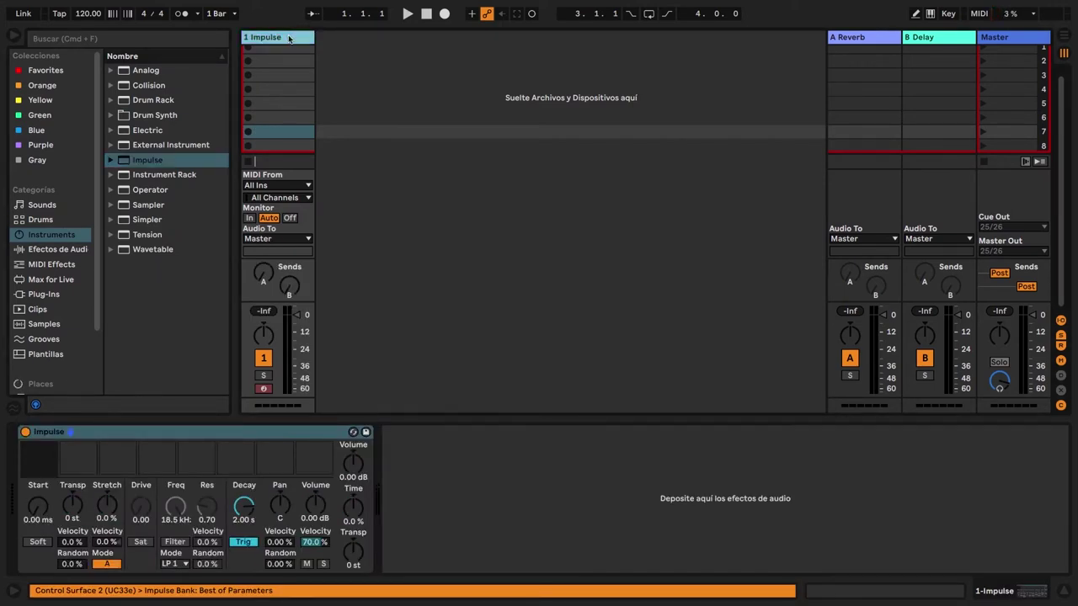
key(super+d)
key(super+d)
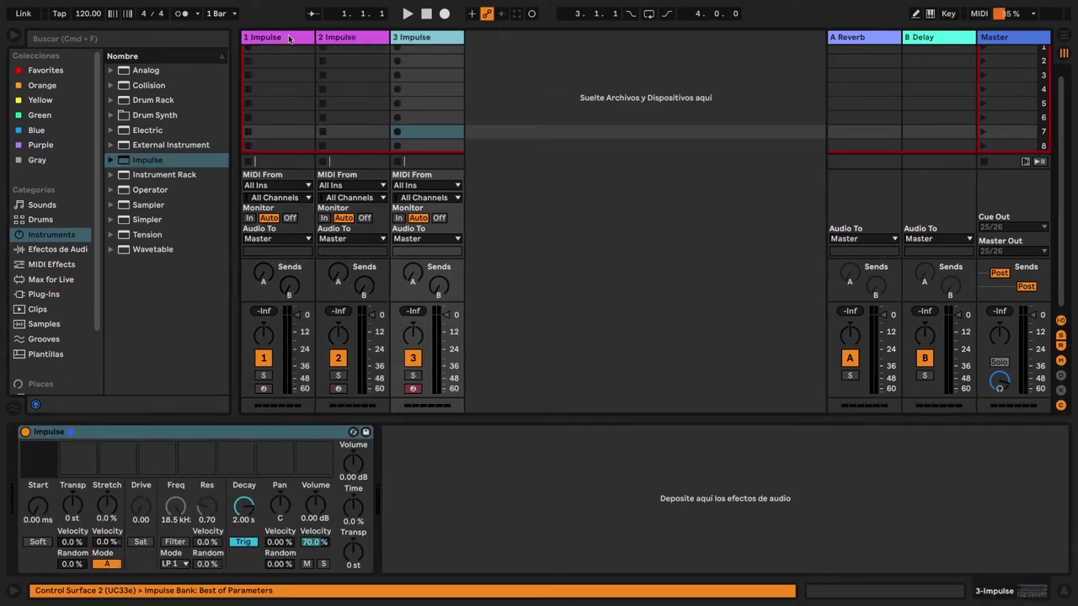
key(super+d)
Step: Rename the first track KICK and load my kick 1.wav from the Yellow collection into its first Impulse slot
click(292, 39)
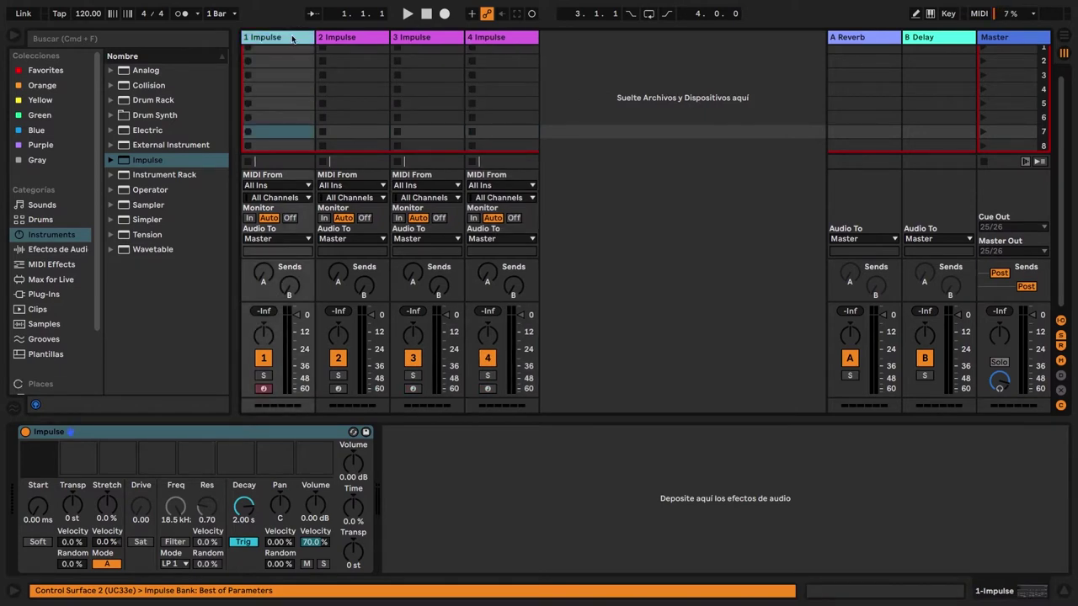
key(super+r)
text(K)
key(Return)
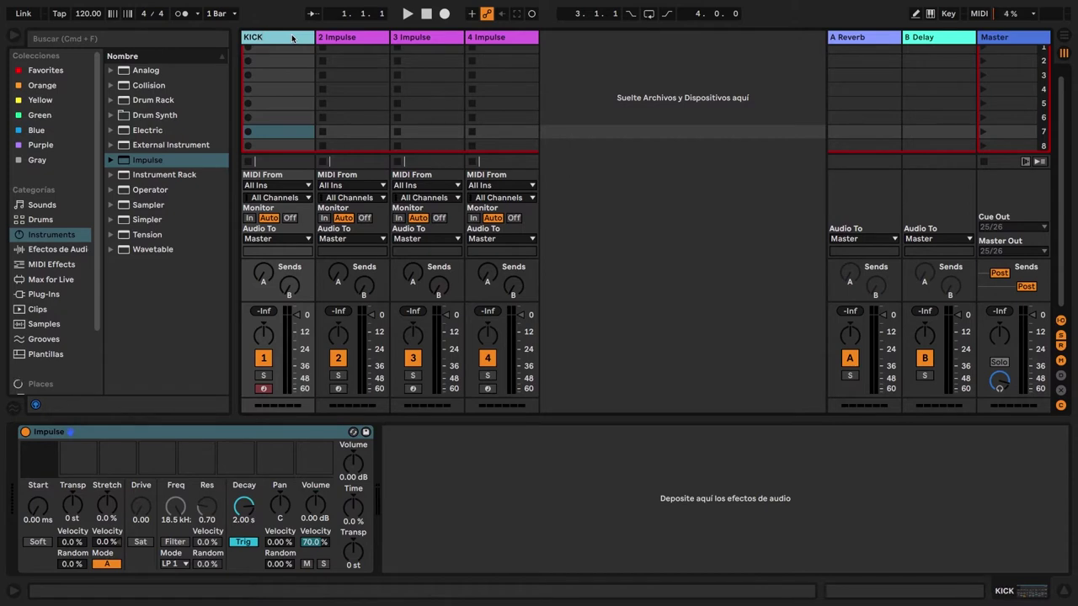
click(49, 101)
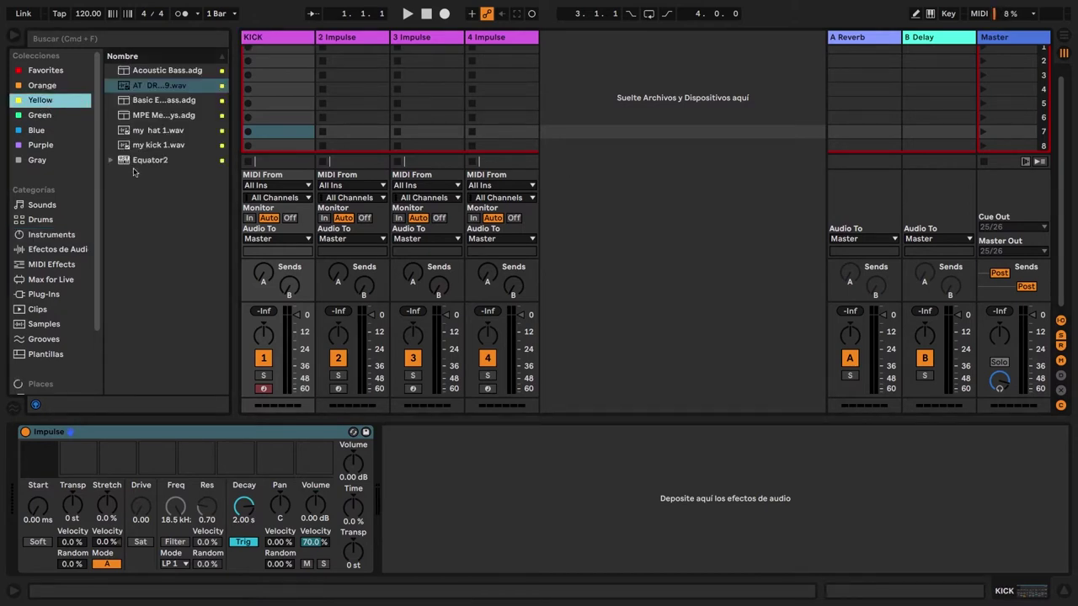
drag(155, 148, 36, 462)
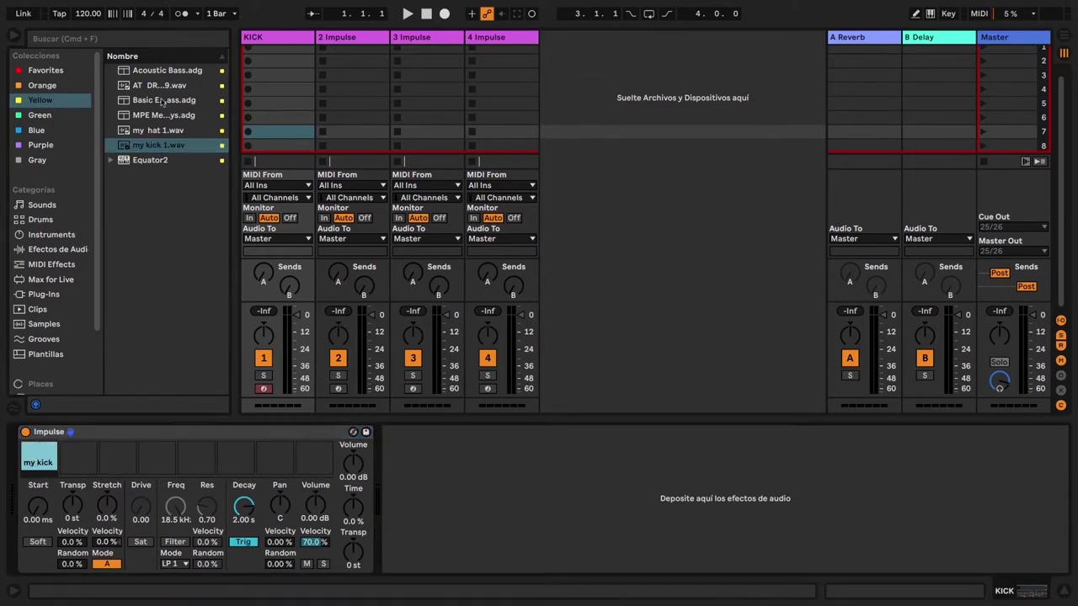
Step: Create a one-bar clip in the KICK track's first clip slot and place a my kick 1 note on each of the four beats
click(297, 53)
double_click(297, 53)
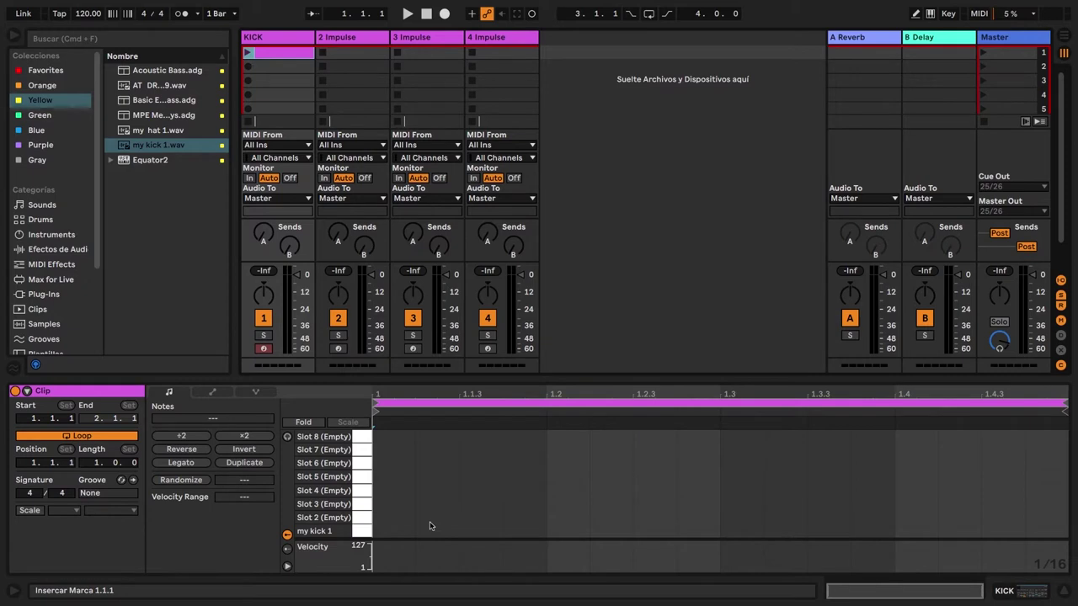
double_click(392, 531)
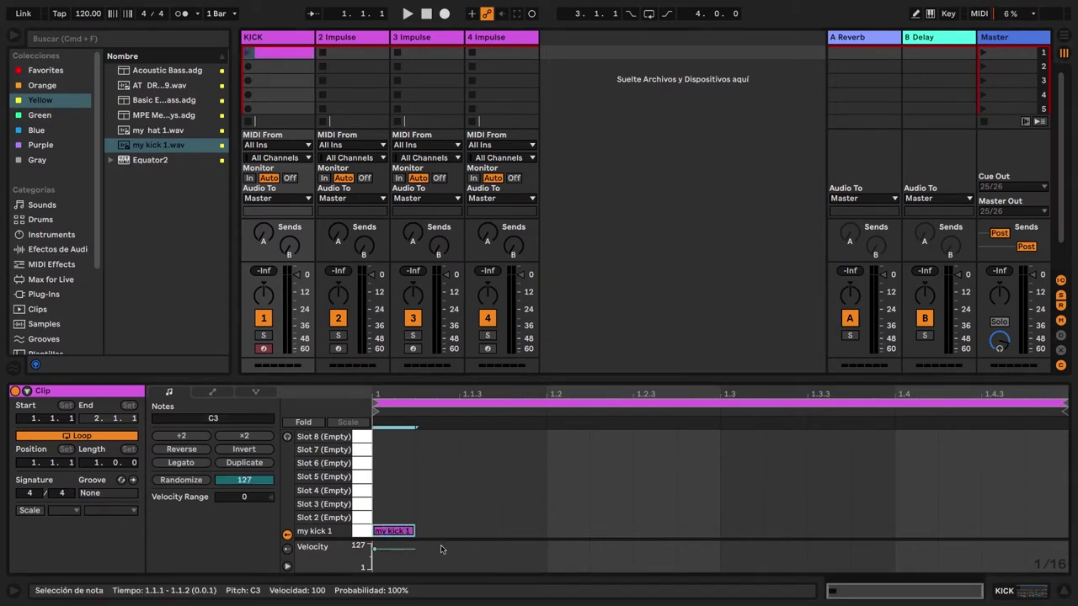
drag(546, 518, 377, 541)
key(super+d)
key(super+d)
key(super+d)
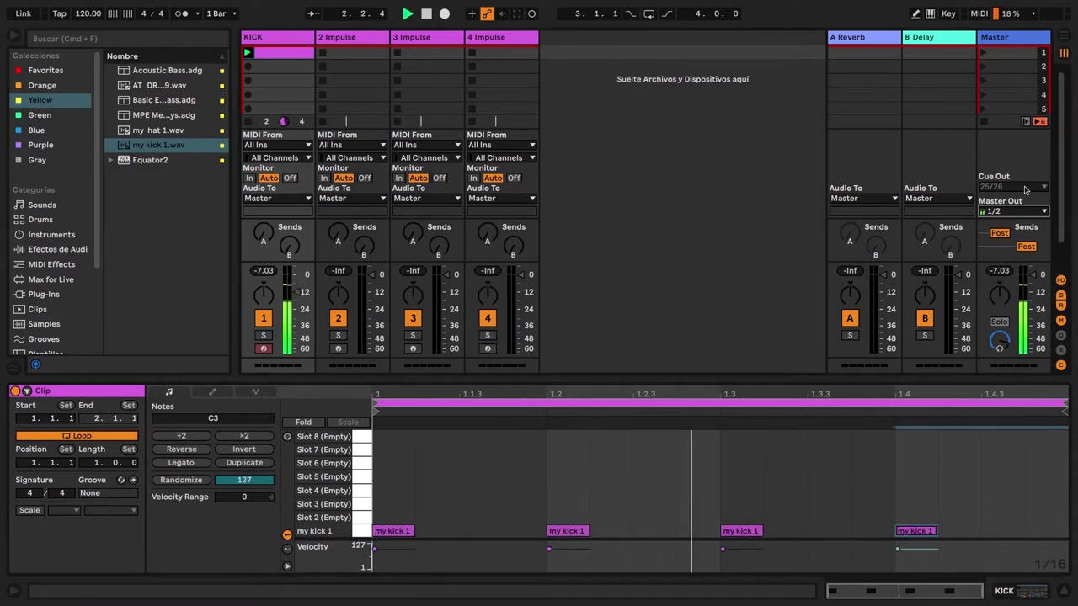
Step: Set the master track's Cue Out to 1/2
click(1025, 192)
click(1007, 196)
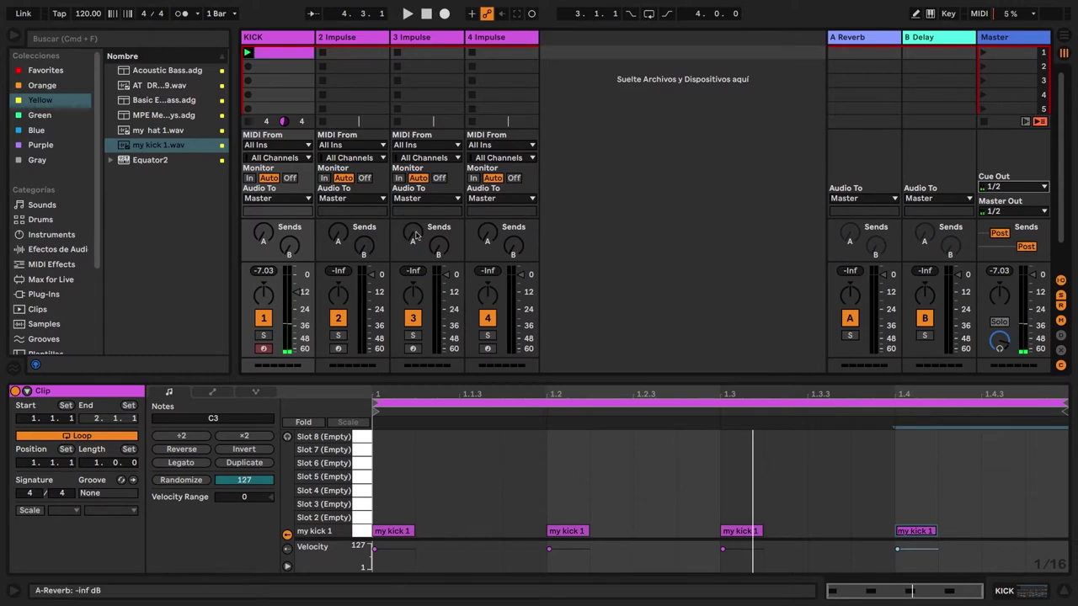
Step: Load my hat 1.wav into the first Impulse slot of track 2
click(356, 42)
click(356, 42)
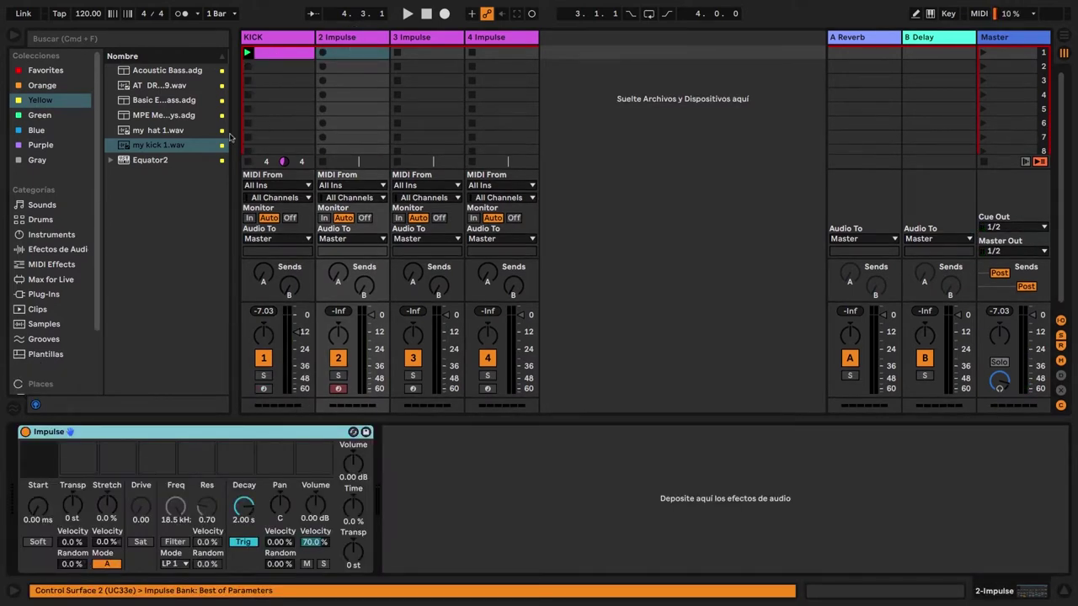
drag(157, 132, 40, 459)
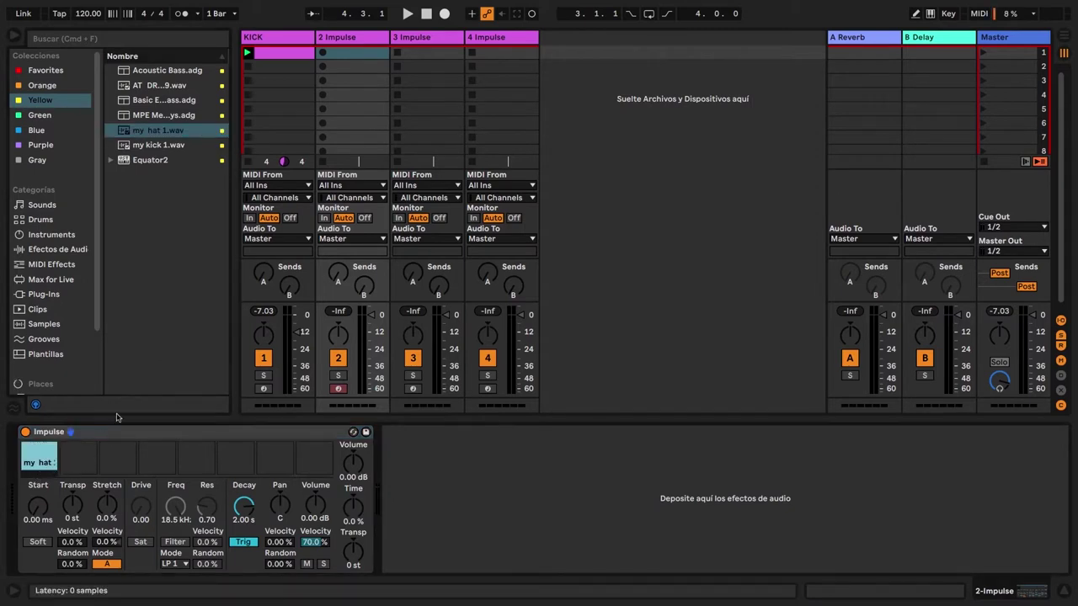
Step: Create a one-bar clip in track 2's first clip slot and place a my hat 1 note on each of the four beats
click(365, 55)
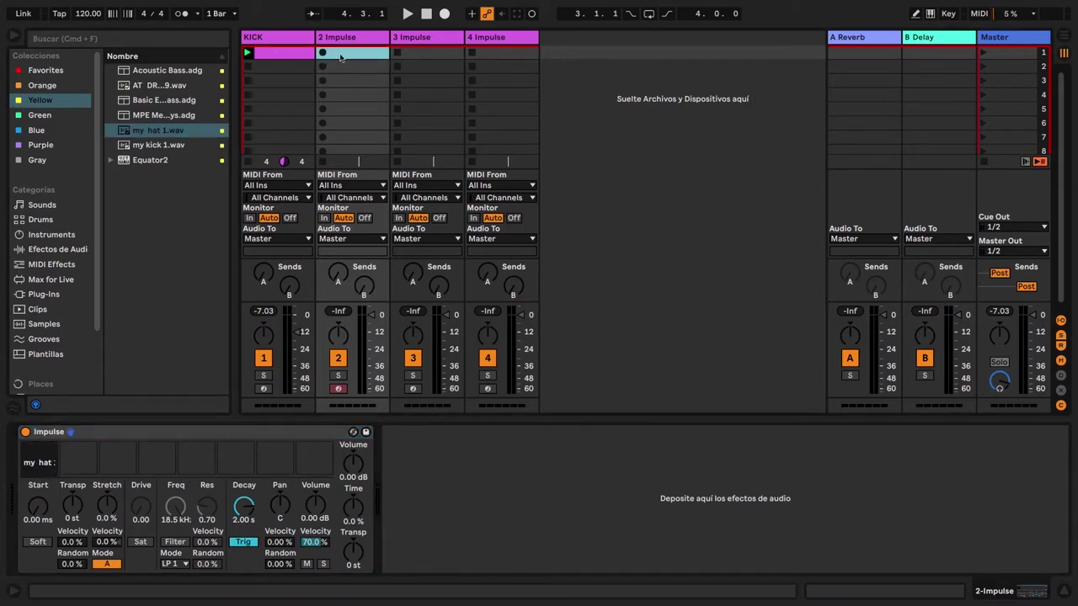
double_click(340, 57)
double_click(395, 532)
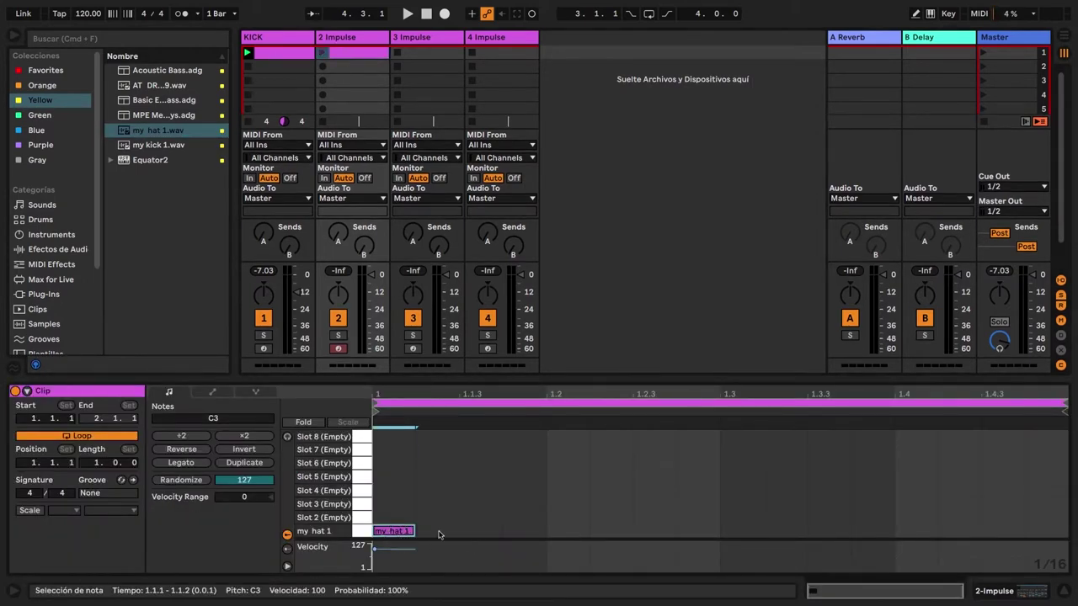
drag(541, 532, 365, 560)
key(super+d)
key(super+d)
key(super+d)
Step: Raise track 2's send A to the reverb, launch its clip and set the track volume to about -27 dB
drag(372, 275, 371, 291)
drag(338, 236, 337, 227)
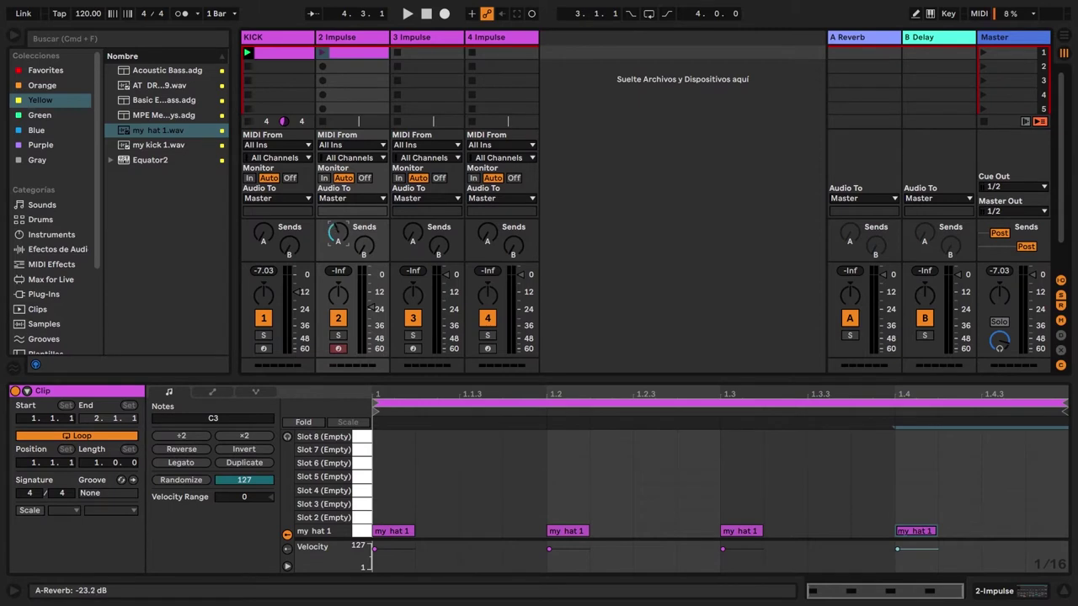
drag(370, 307, 372, 320)
click(323, 53)
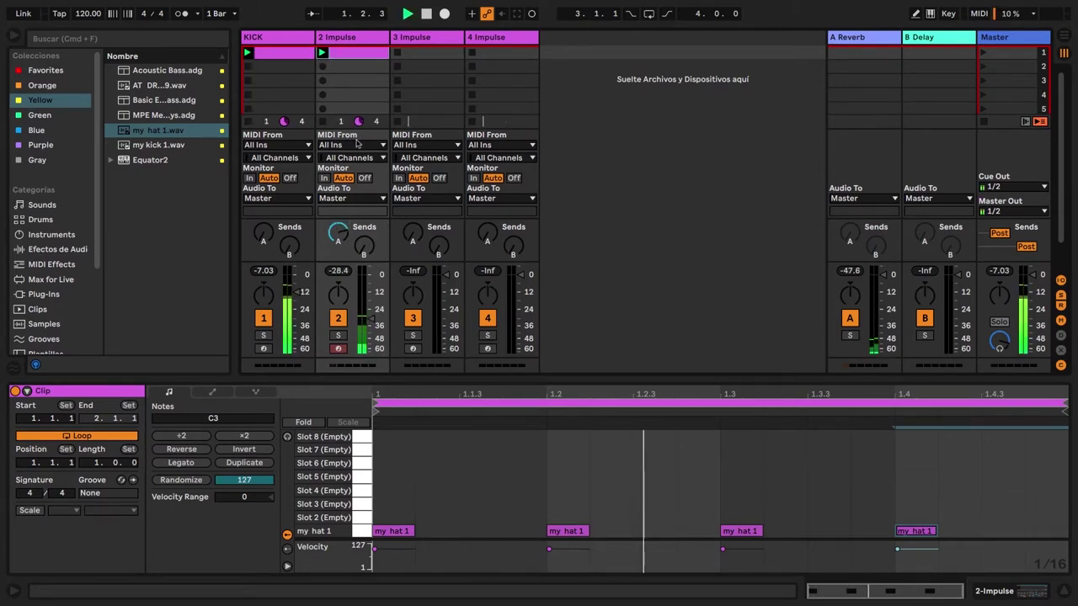
drag(379, 323, 379, 315)
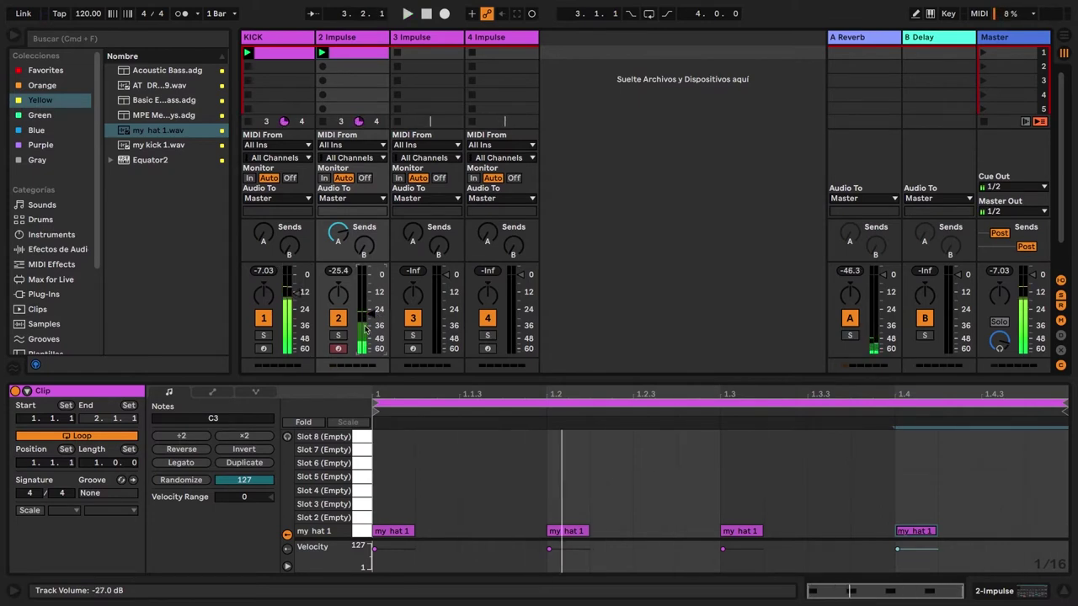
Step: Load the AT DRM2 SNARE 029 sample from the Yellow collection into the first Impulse slot of track 3
click(439, 36)
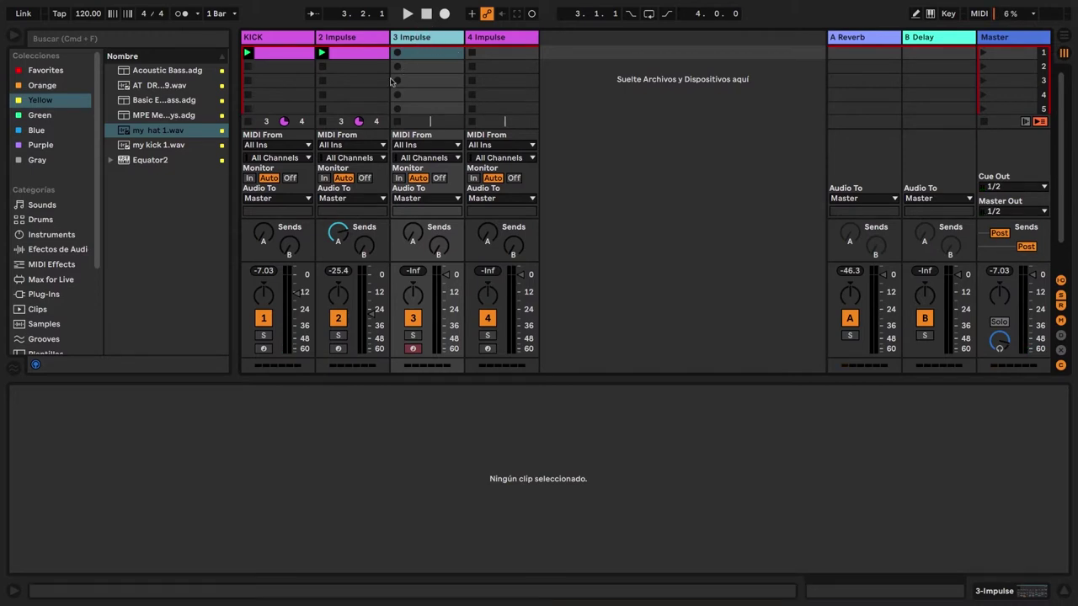
click(158, 86)
click(438, 39)
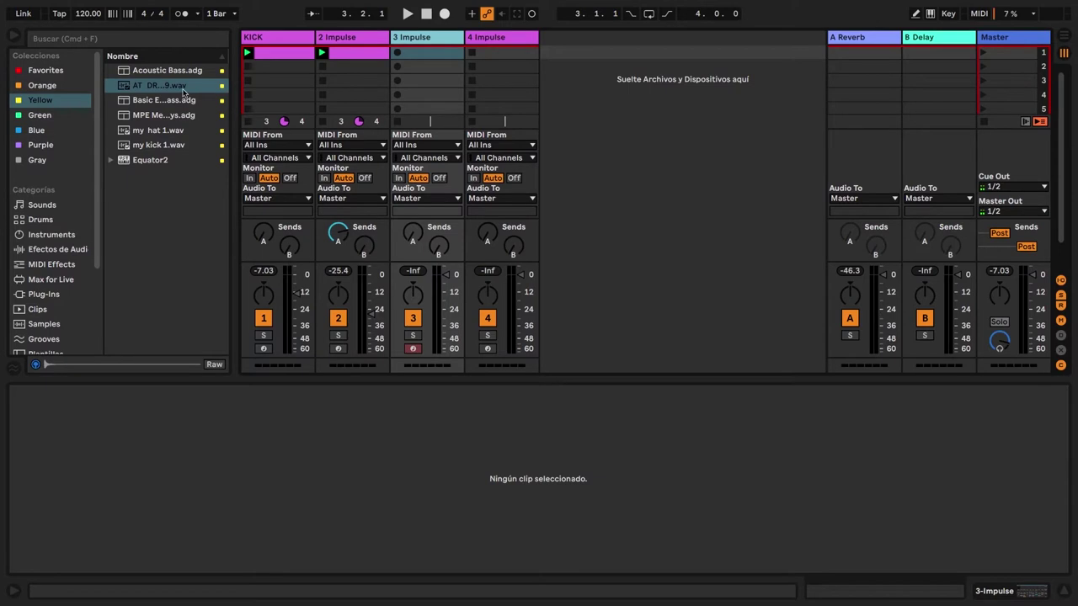
double_click(430, 39)
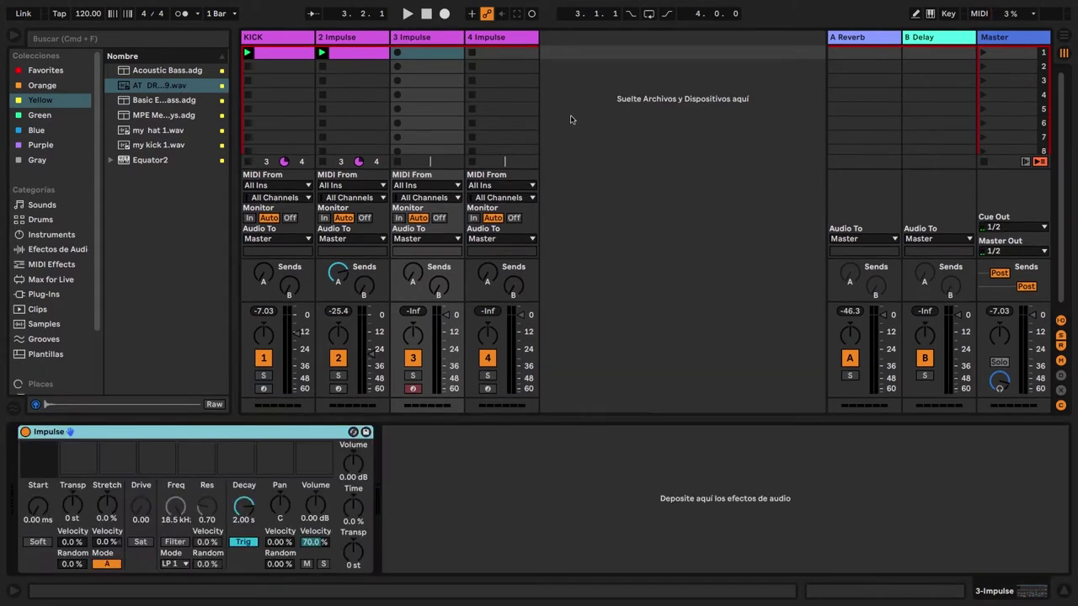
drag(132, 81, 38, 465)
Step: Create a one-bar clip in track 3's first clip slot and place snare notes on beats 2 and 4
double_click(427, 54)
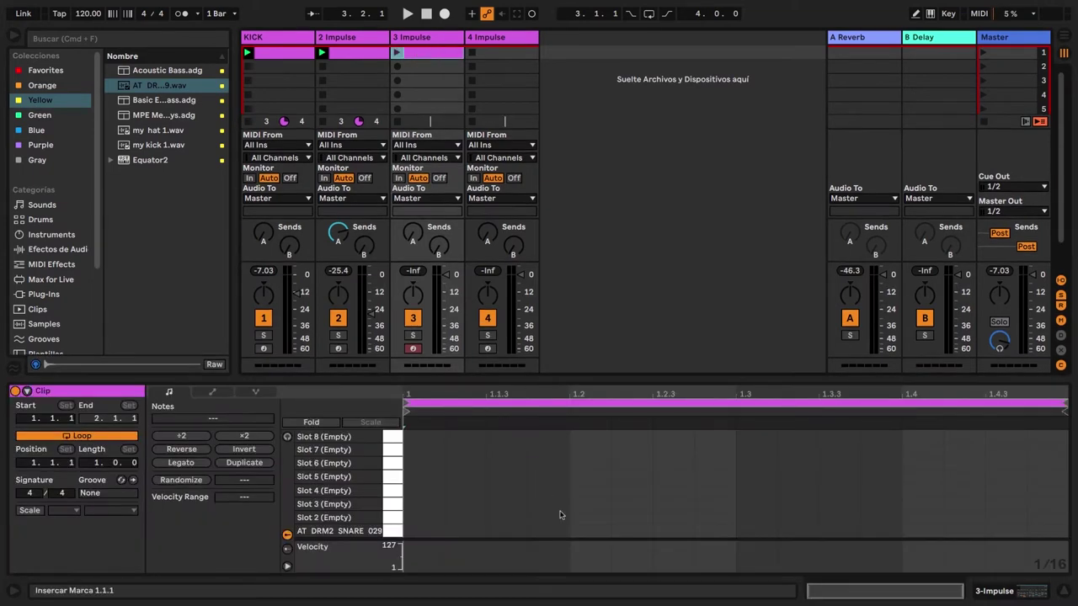
double_click(583, 531)
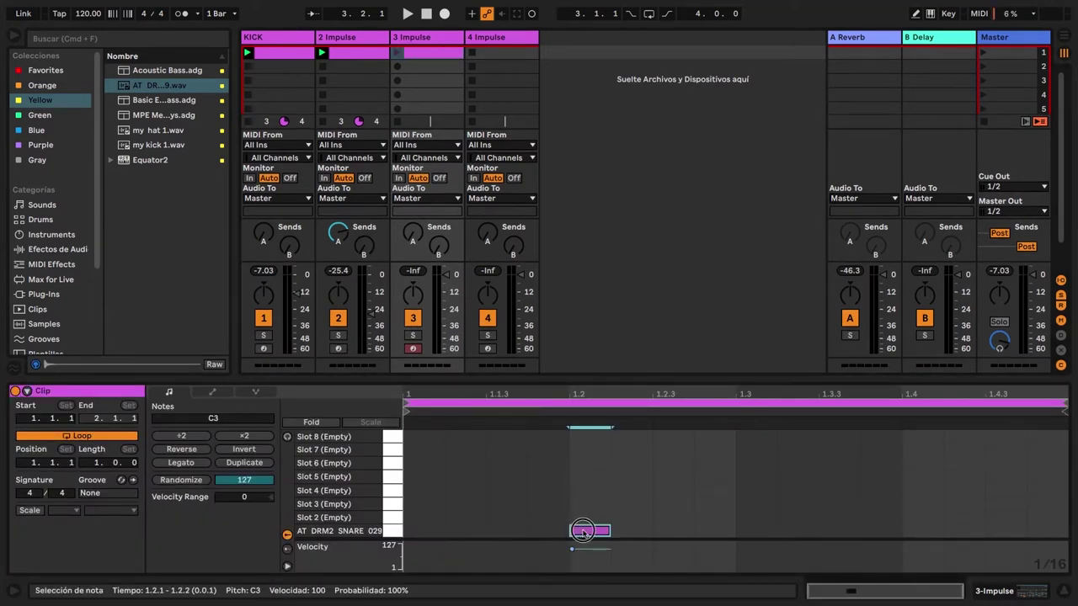
double_click(921, 531)
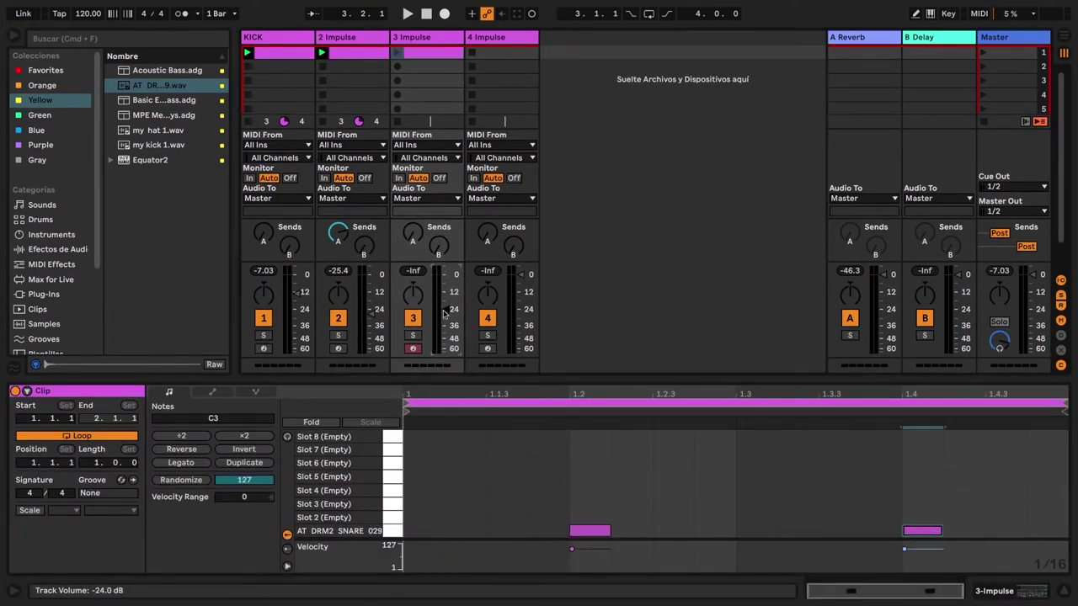
Step: Play the snare clip together with the kick and hat, and raise track 3's volume to balance it
key(space)
drag(447, 307, 447, 299)
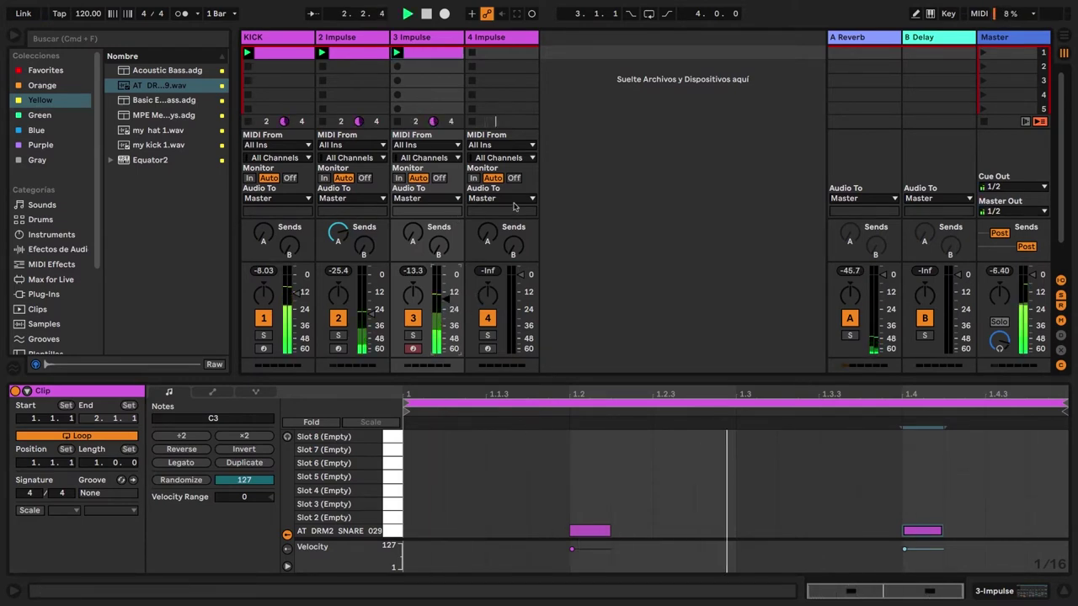
Step: Create a one-bar clip in track 4's first clip slot and place snare notes on beats 2 and 4
click(503, 60)
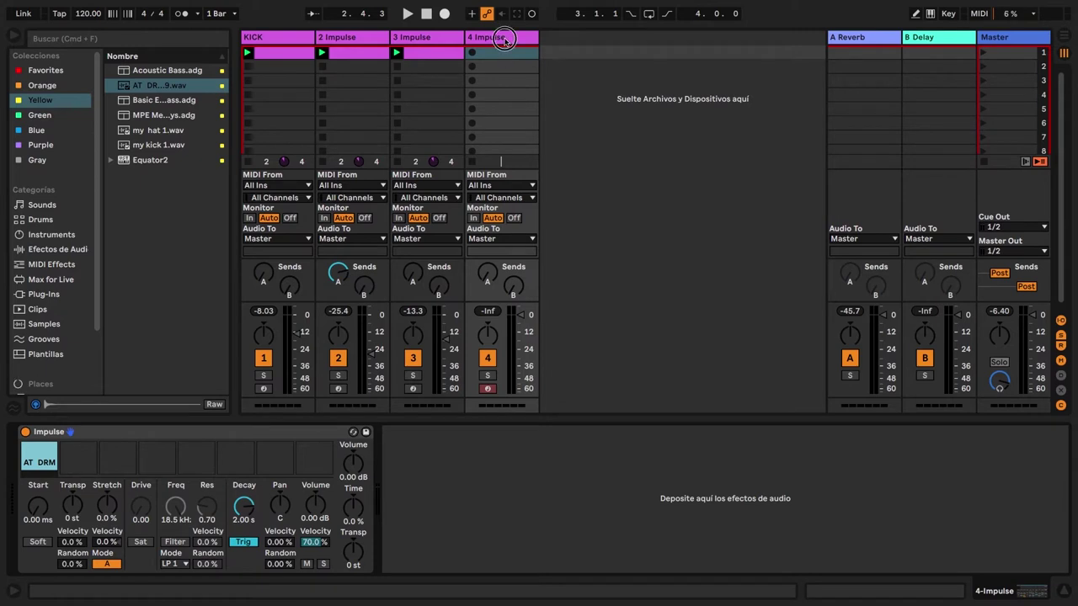
double_click(502, 53)
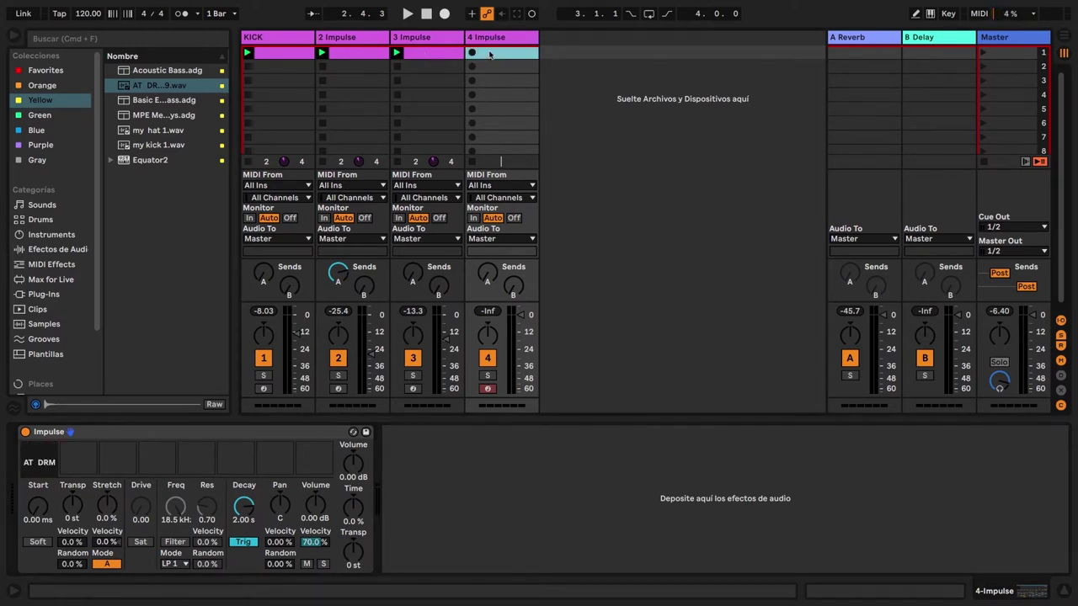
double_click(600, 532)
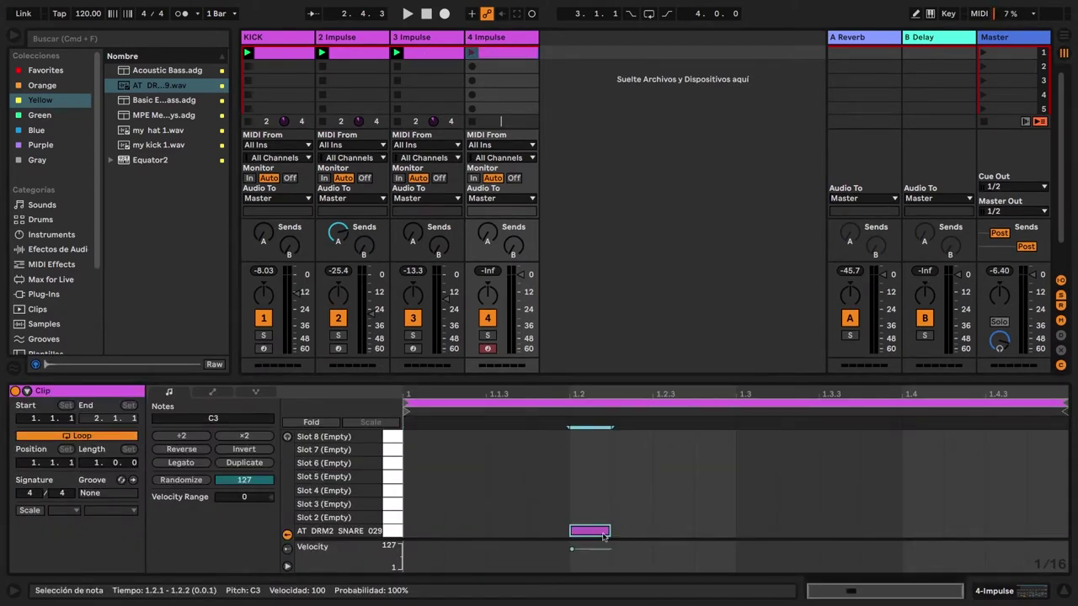
double_click(928, 531)
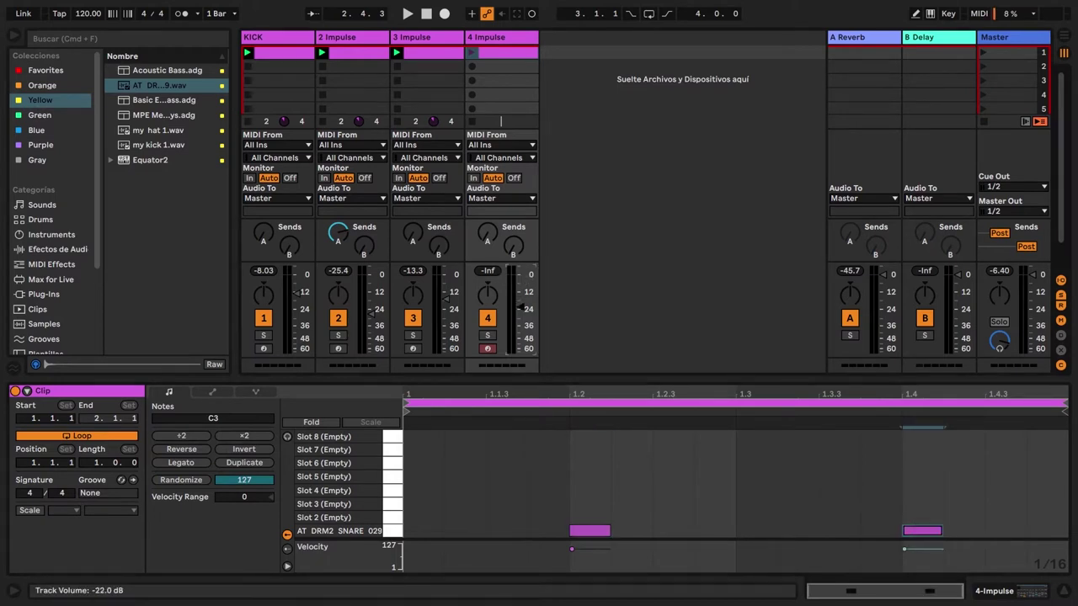
Step: Add a Glue Compressor to track 4 after Impulse, setting its threshold to -31.1 dB and makeup to 5.24 dB
click(58, 251)
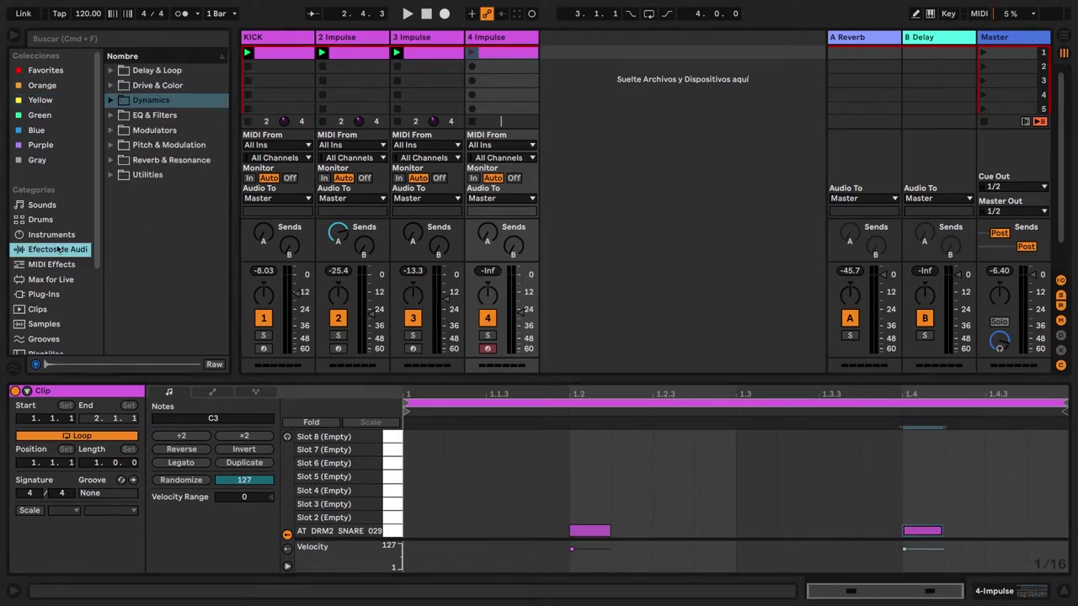
click(112, 101)
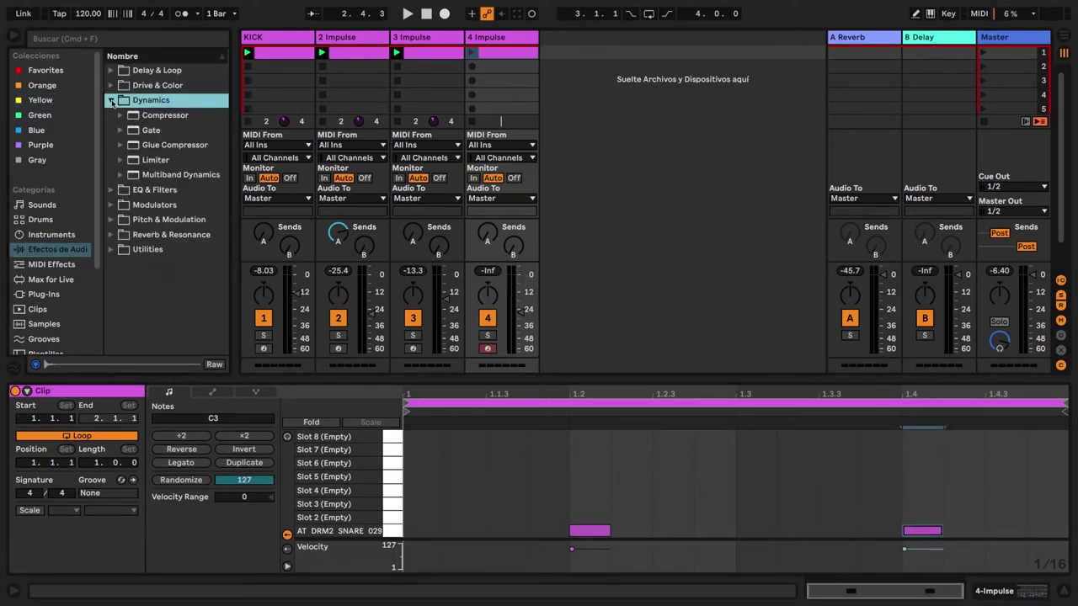
click(162, 116)
drag(156, 149, 466, 57)
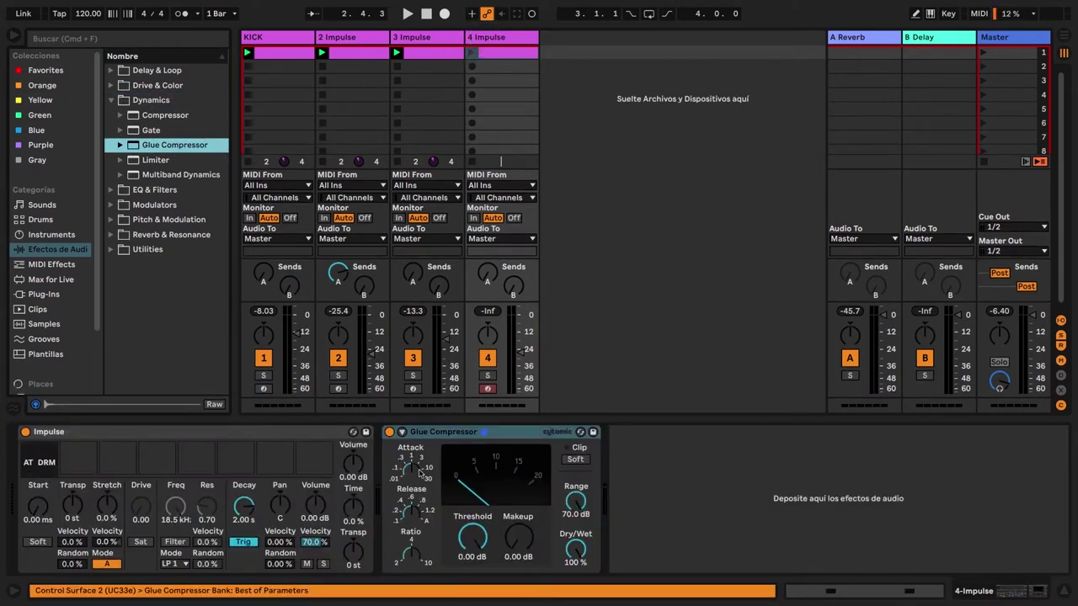
click(421, 474)
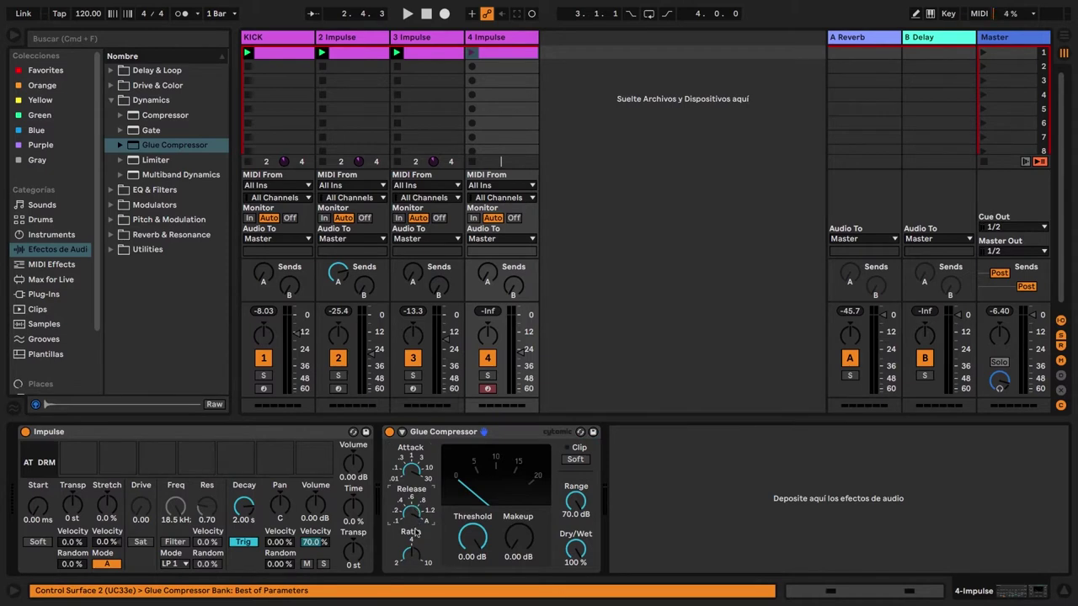
drag(493, 556, 493, 586)
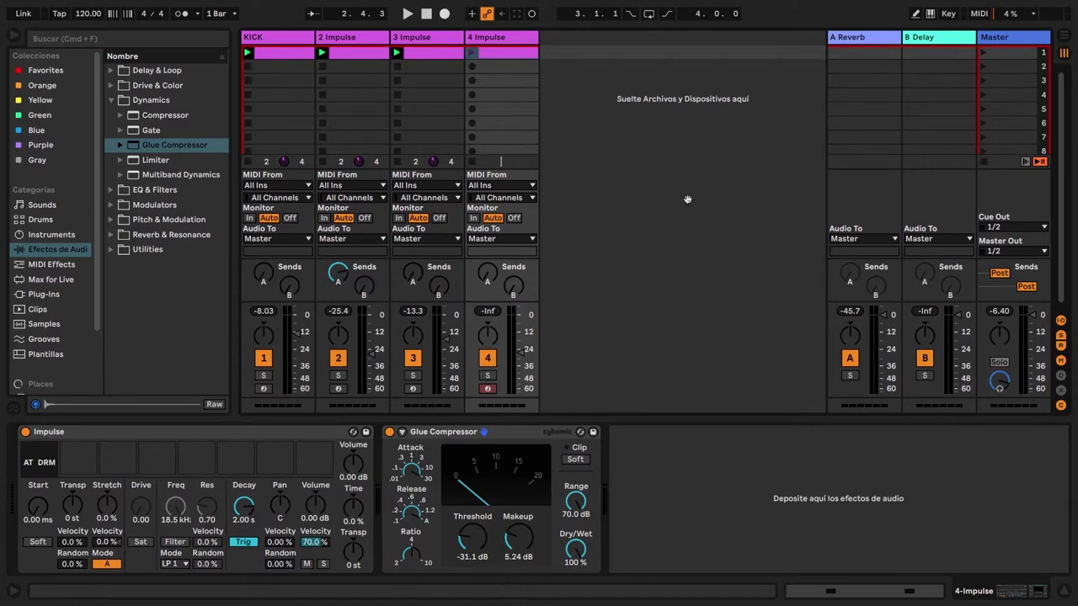
Step: Insert a third return track and load the Reverb audio effect on it
key(super+alt+t)
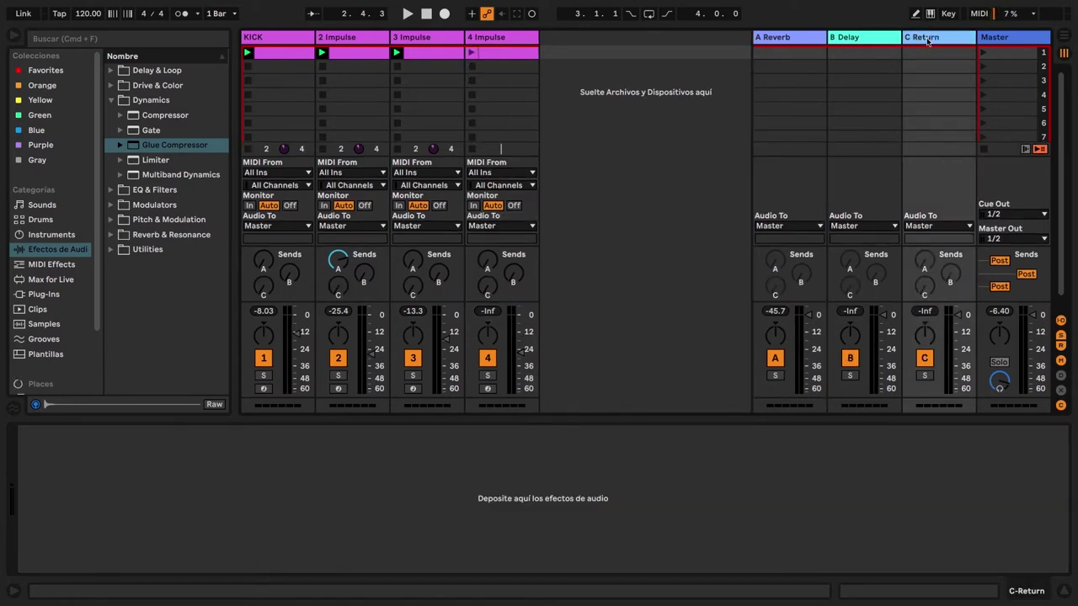
click(116, 236)
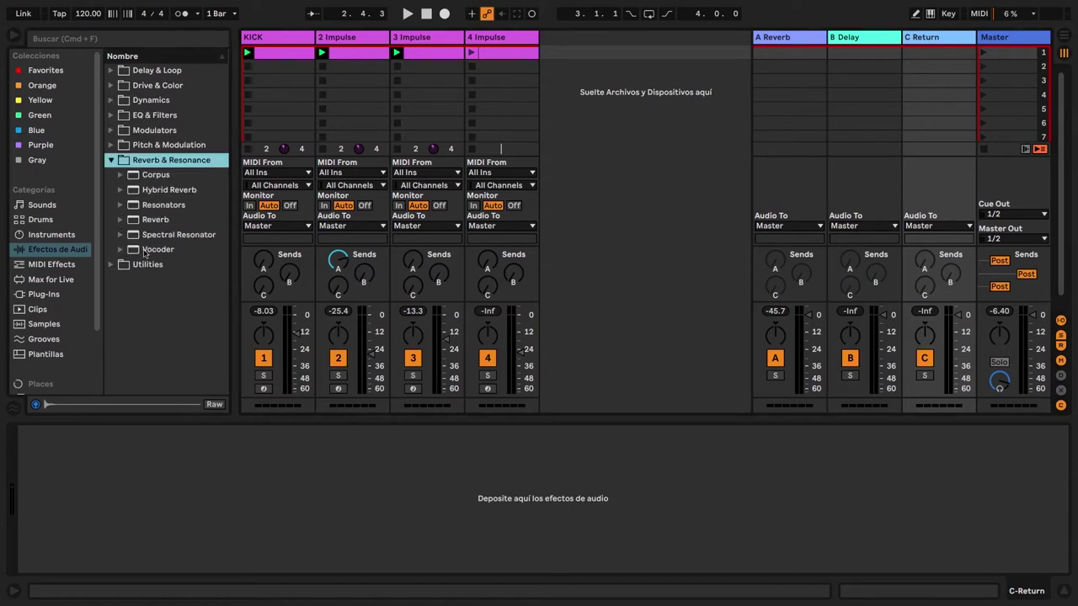
click(199, 218)
click(900, 46)
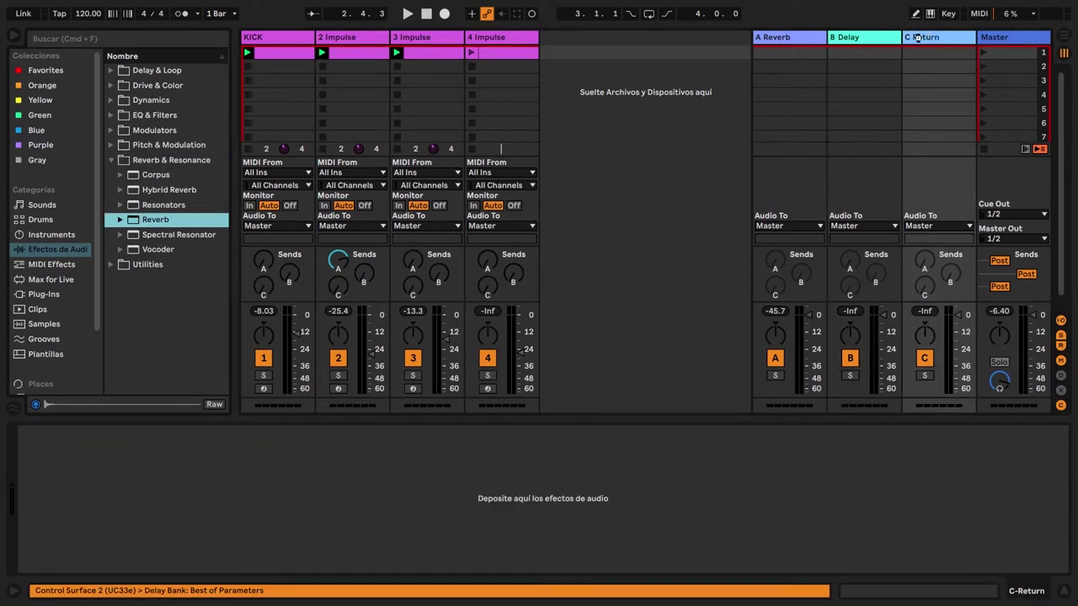
Step: Add a Glue Compressor after the Reverb on return C, with threshold at -28.6 dB and makeup at 7.30 dB
click(112, 100)
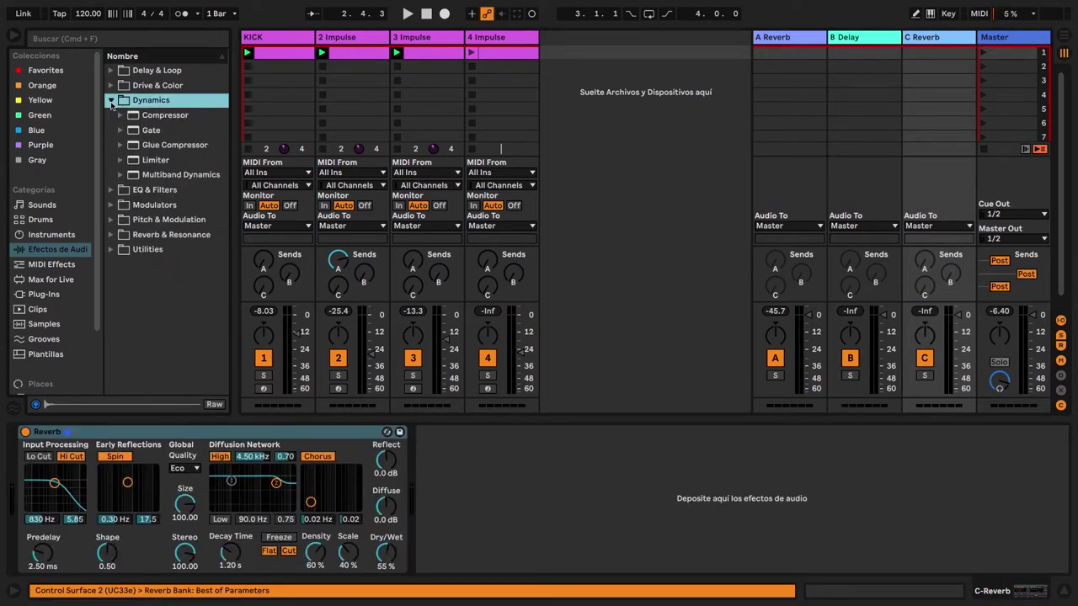
click(121, 145)
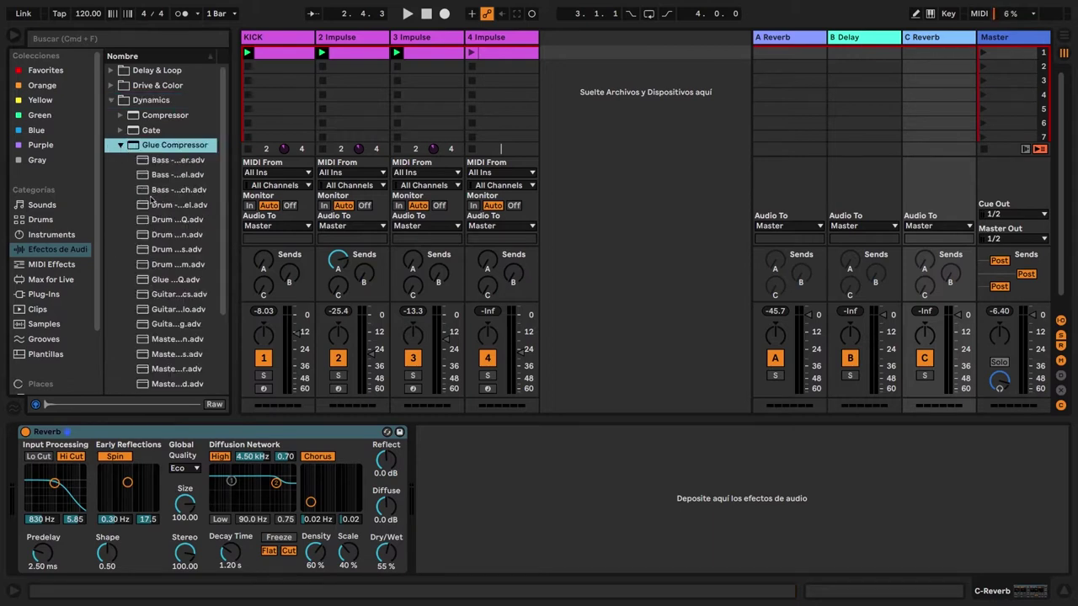
click(120, 145)
drag(139, 146, 552, 505)
drag(518, 542, 517, 581)
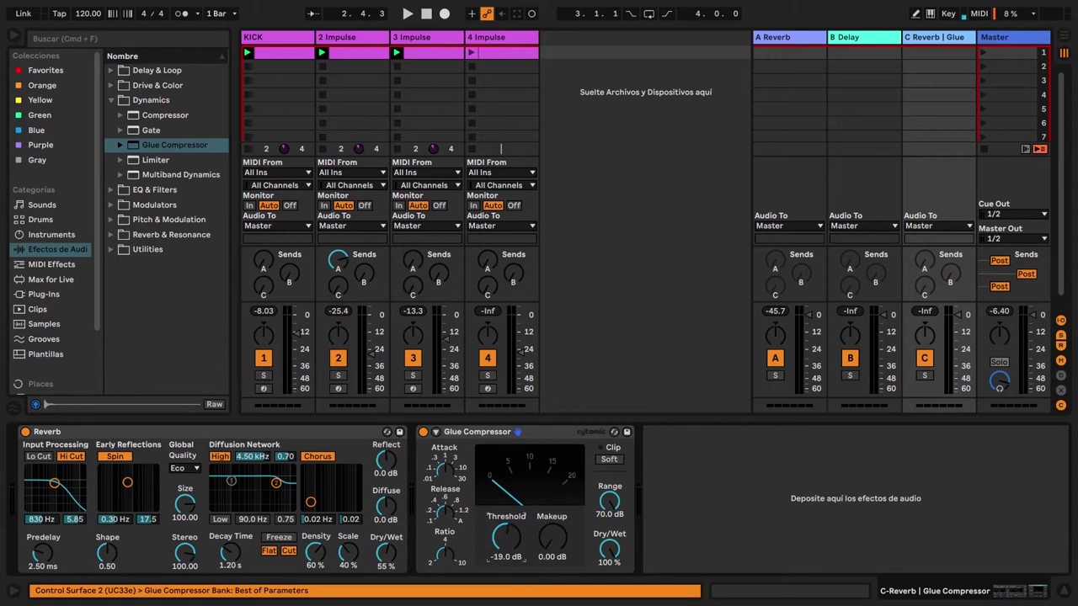
drag(551, 539, 552, 529)
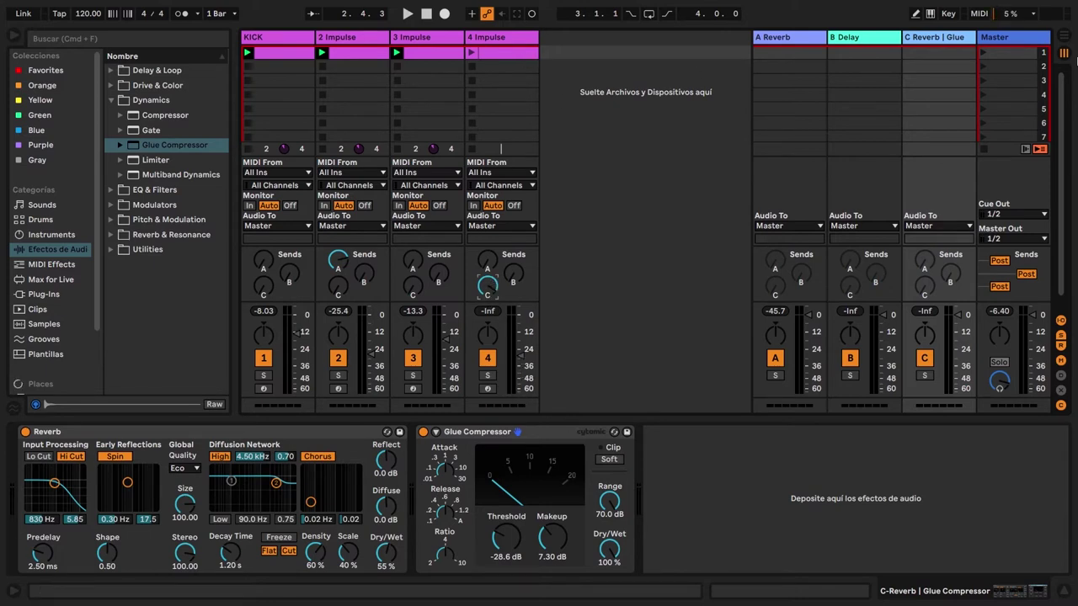
Step: Launch scene 1 and switch track 4 off and on again to compare the beat with and without its snare layer
click(983, 54)
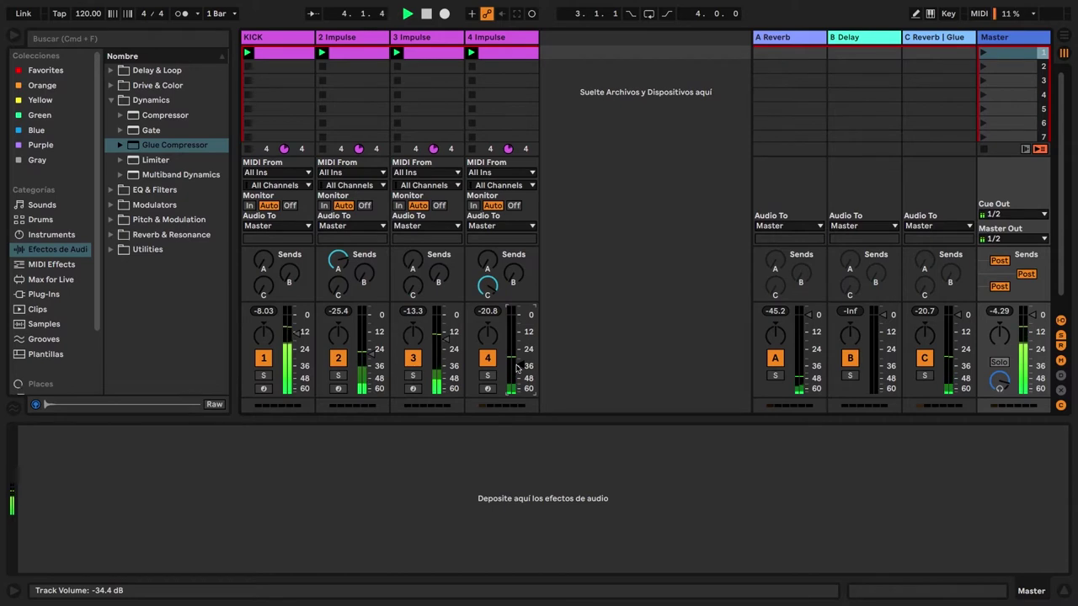
click(487, 359)
click(487, 359)
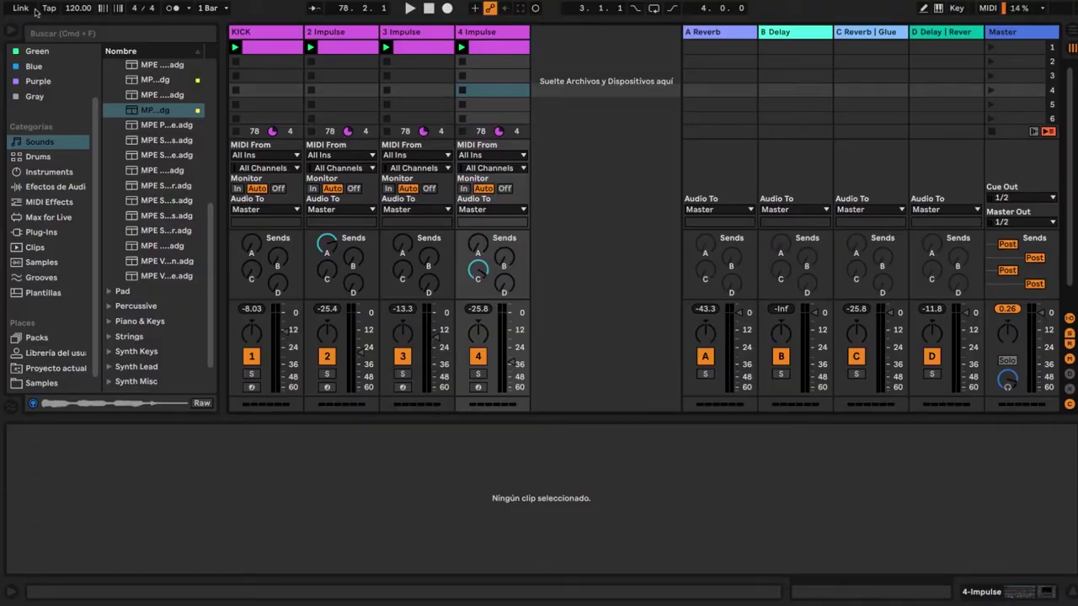
Step: Enable Link and choose the Major scale in Rozeta Bassline's randomize pattern dialog, checking the synced transport before stopping playback
click(32, 10)
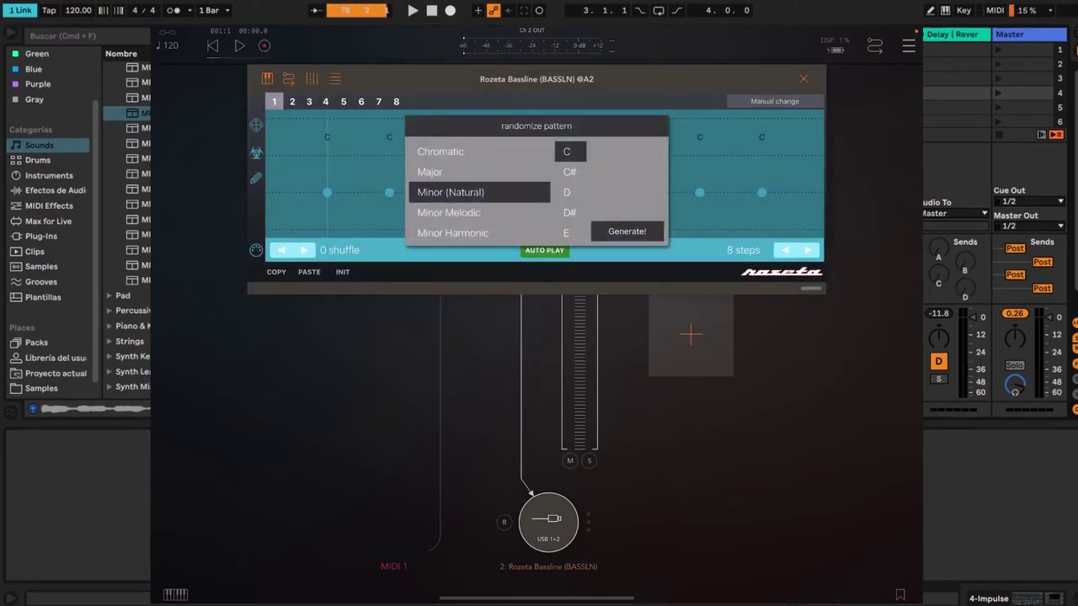
click(479, 172)
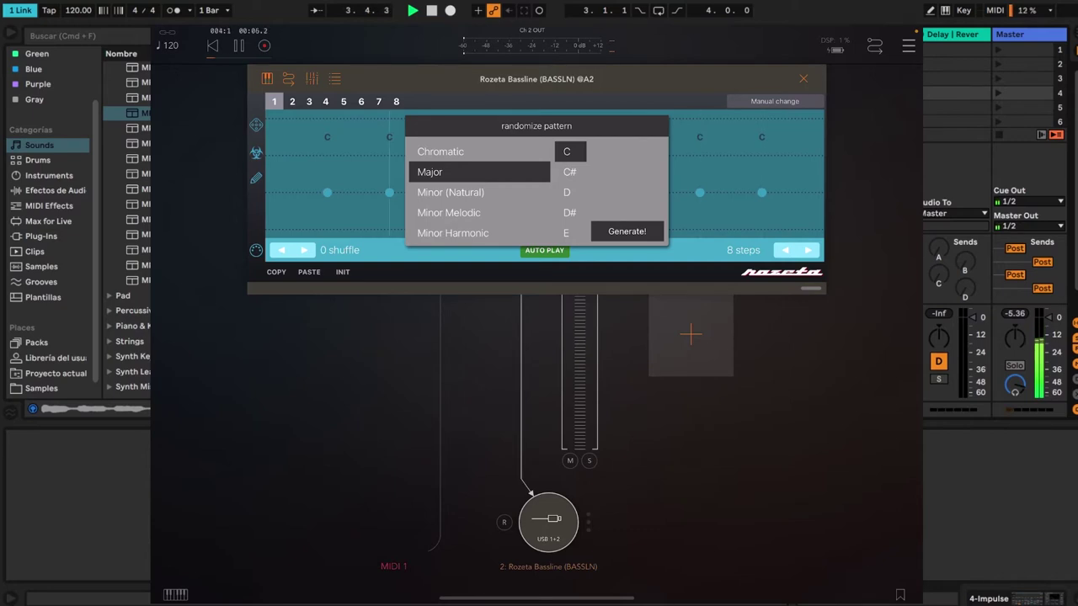
key(space)
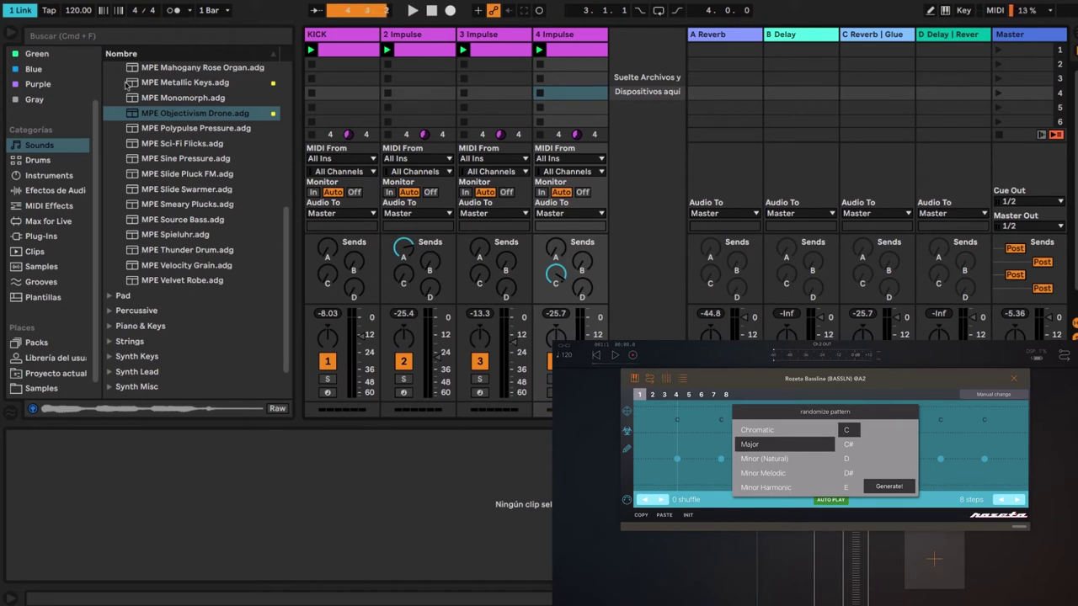
Step: Load Burned Bass from the Yellow collection onto a new track and record the incoming bassline into its first clip slot
scroll(52, 159, up, 2)
click(43, 100)
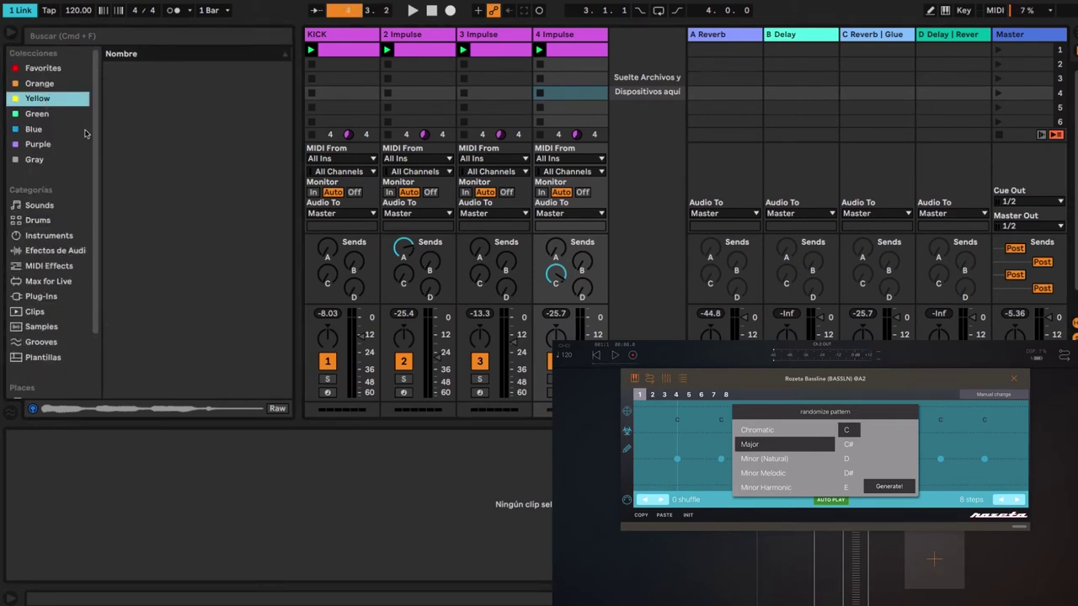
mouse_move(167, 117)
mouse_down()
mouse_move(578, 84)
mouse_move(626, 71)
mouse_move(630, 57)
mouse_up()
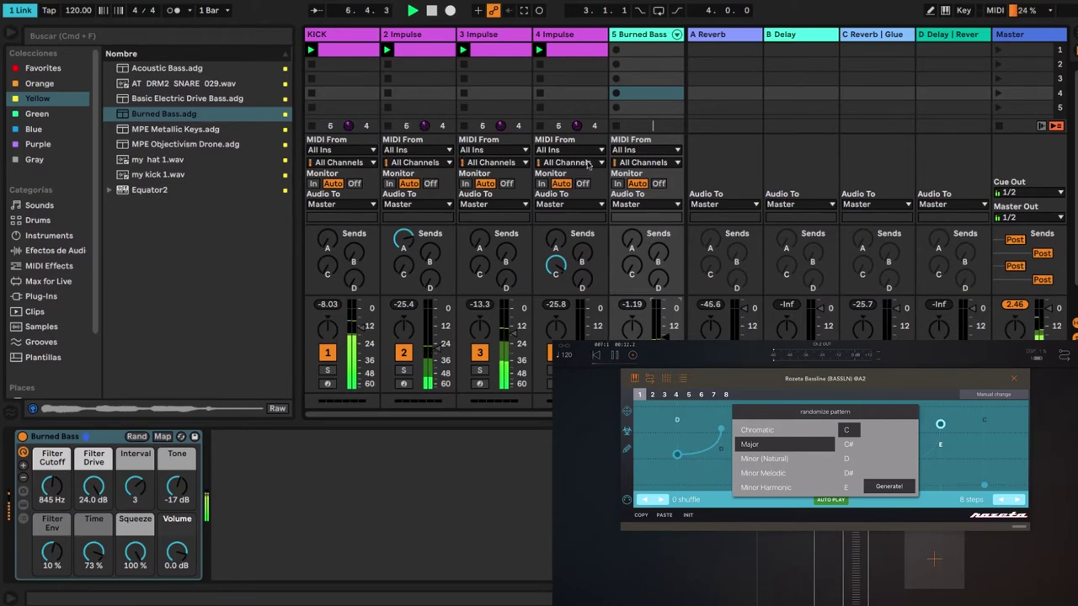
click(614, 50)
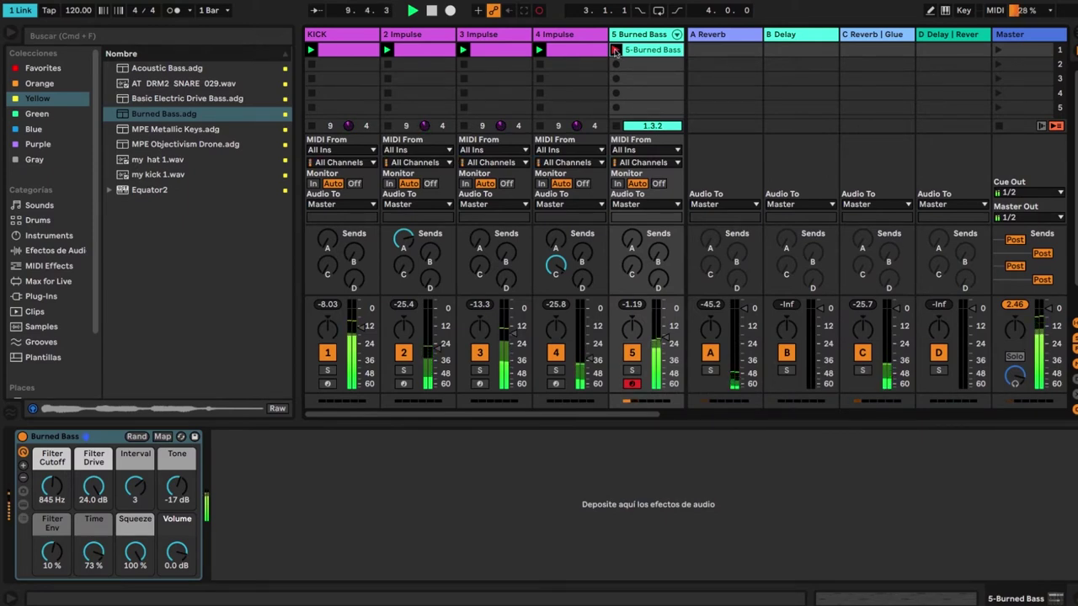
click(614, 50)
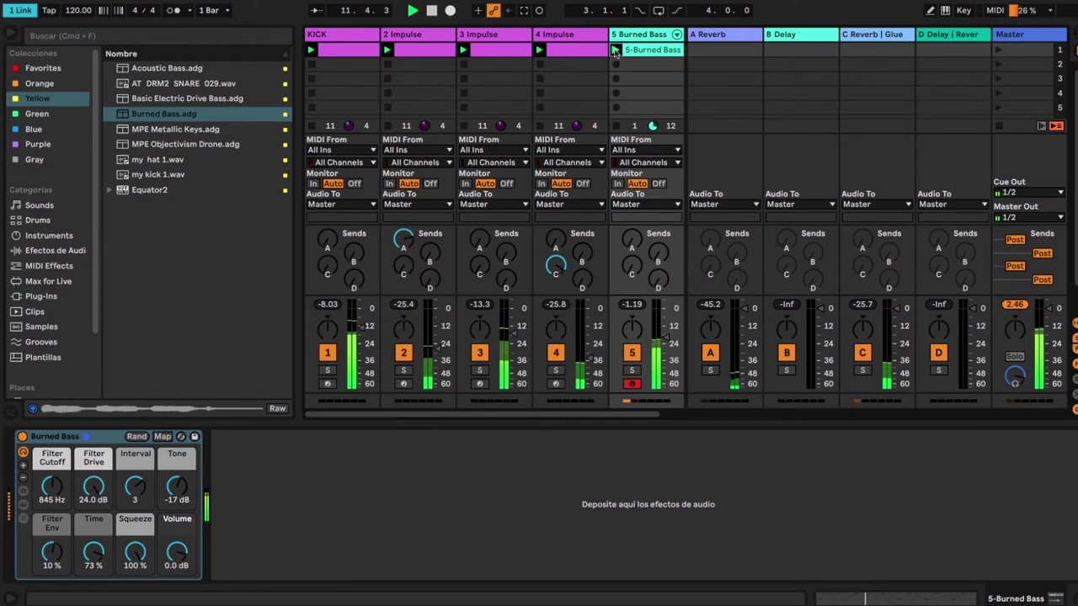
Step: Open the recorded Burned Bass clip in the note editor and enlarge the editor to show its notes
mouse_move(644, 2)
double_click(637, 50)
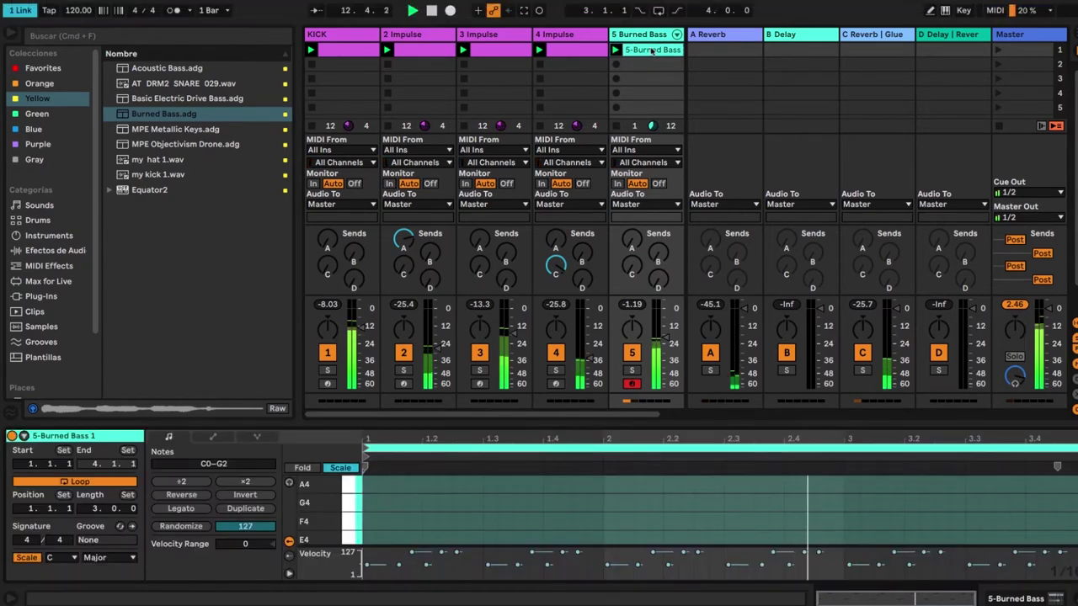
drag(692, 416, 693, 234)
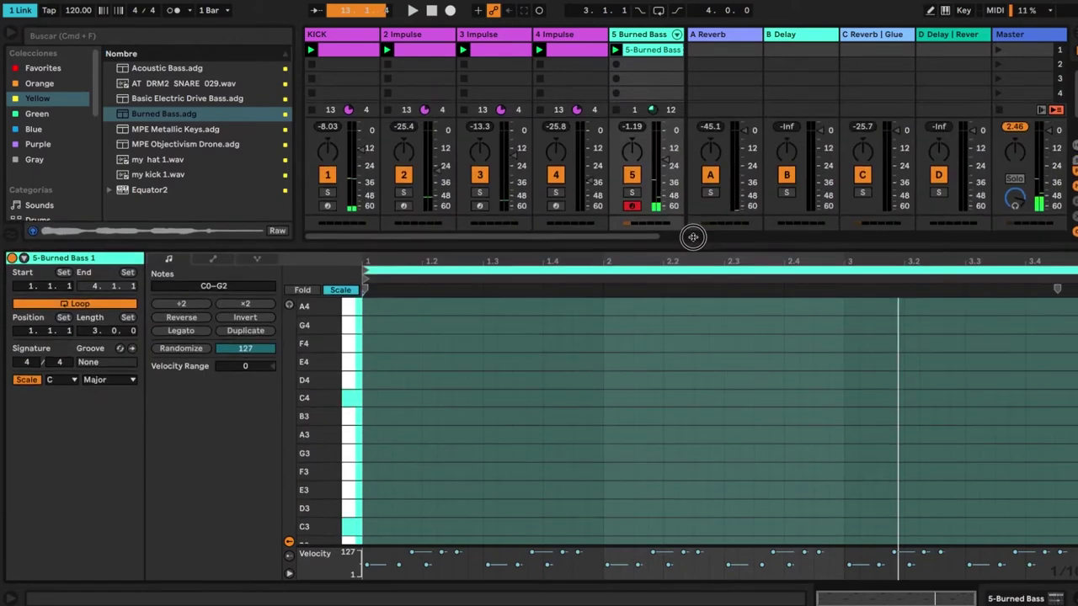
scroll(516, 390, down, 4)
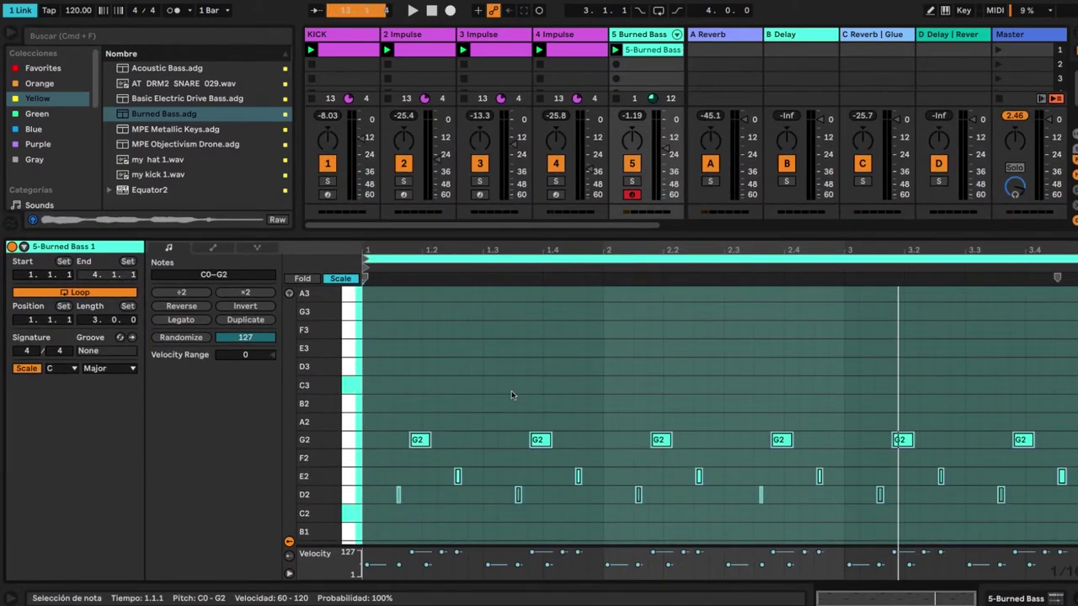
Step: Compare the bass clip's notes with the C Major scale setting and the scale-only key display switched off and on
click(20, 370)
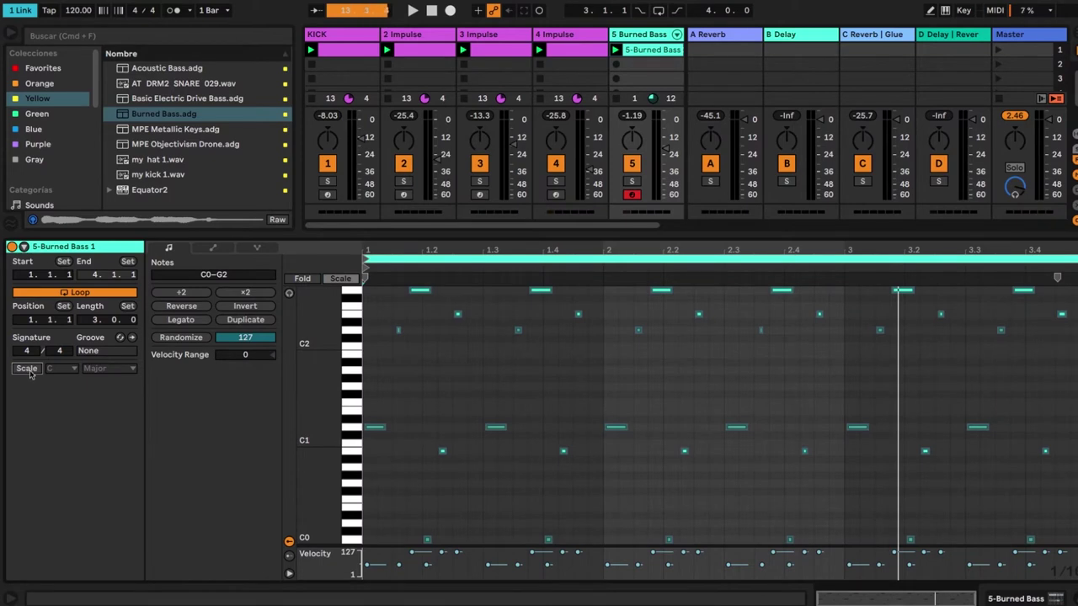
click(27, 370)
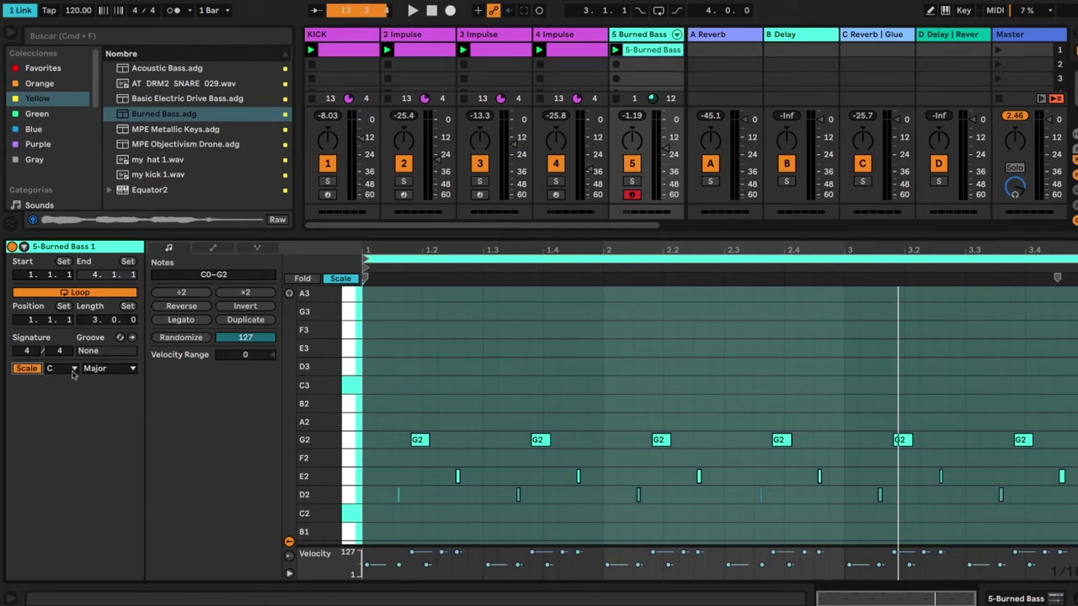
click(336, 279)
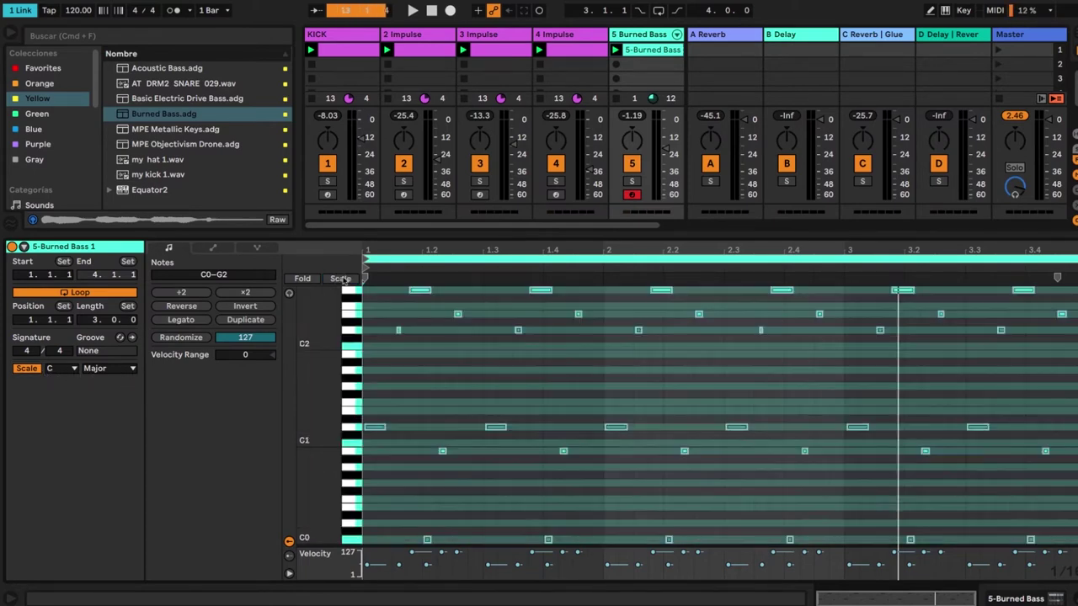
click(341, 278)
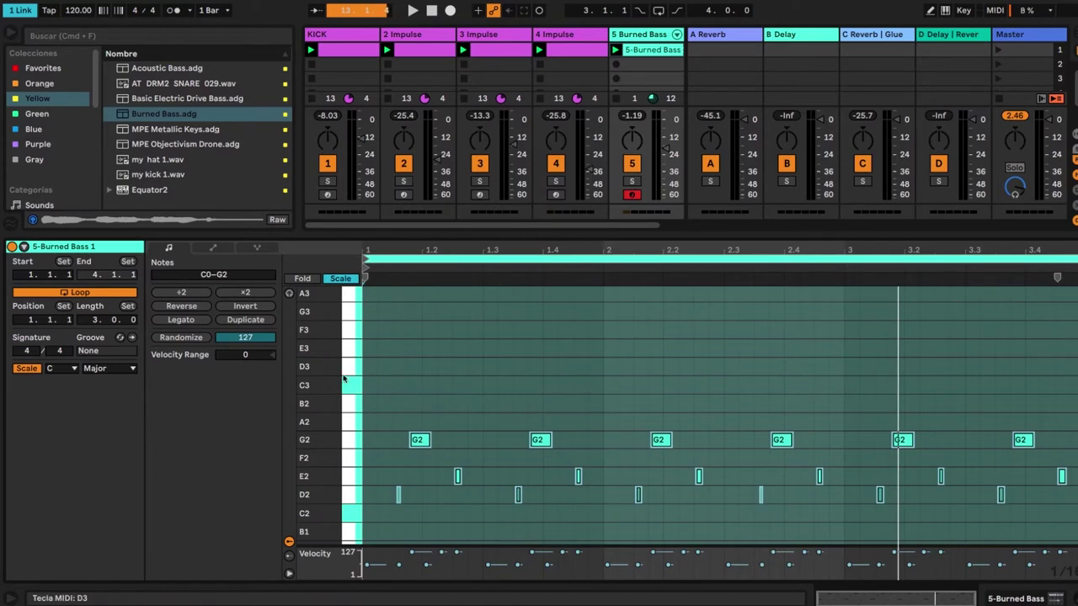
Step: Nudge all notes in the Burned Bass clip slightly earlier and quantize their starts to 1/16 at 100 %
scroll(395, 416, down, 2)
scroll(396, 416, down, 3)
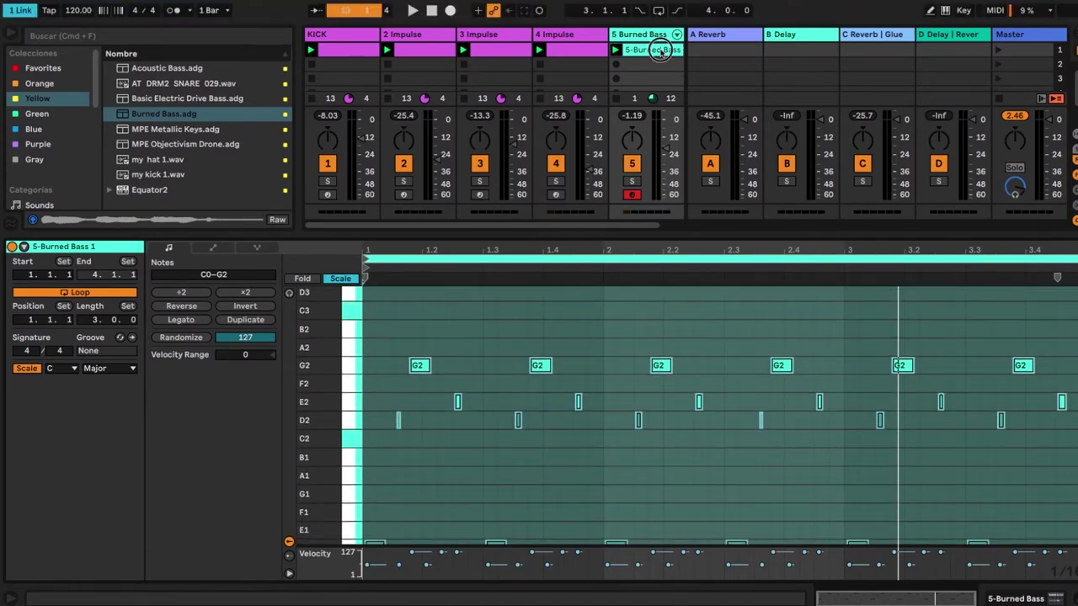
click(596, 421)
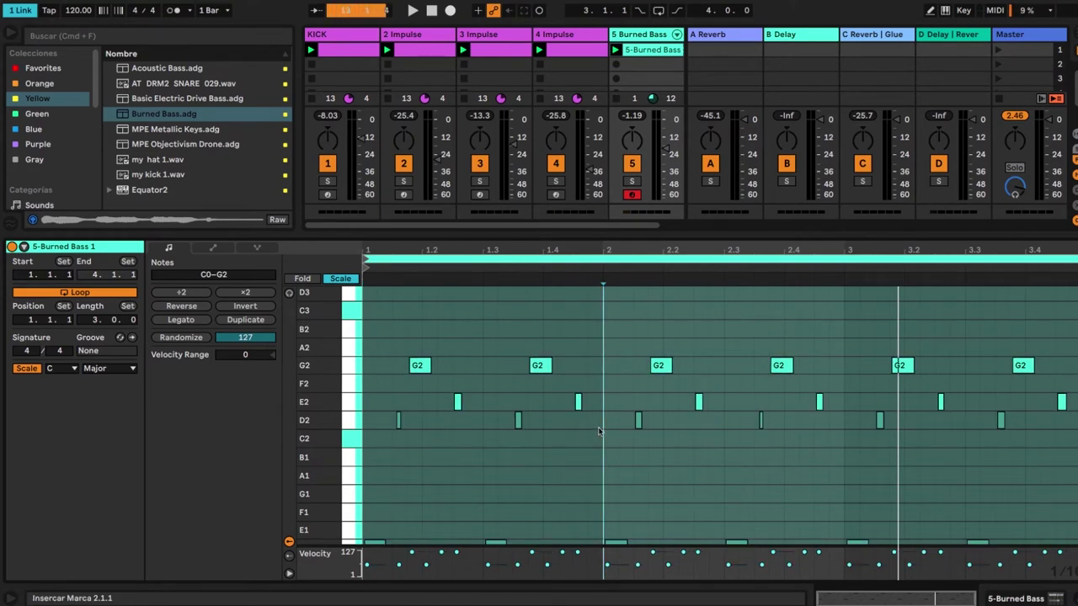
key(super+a)
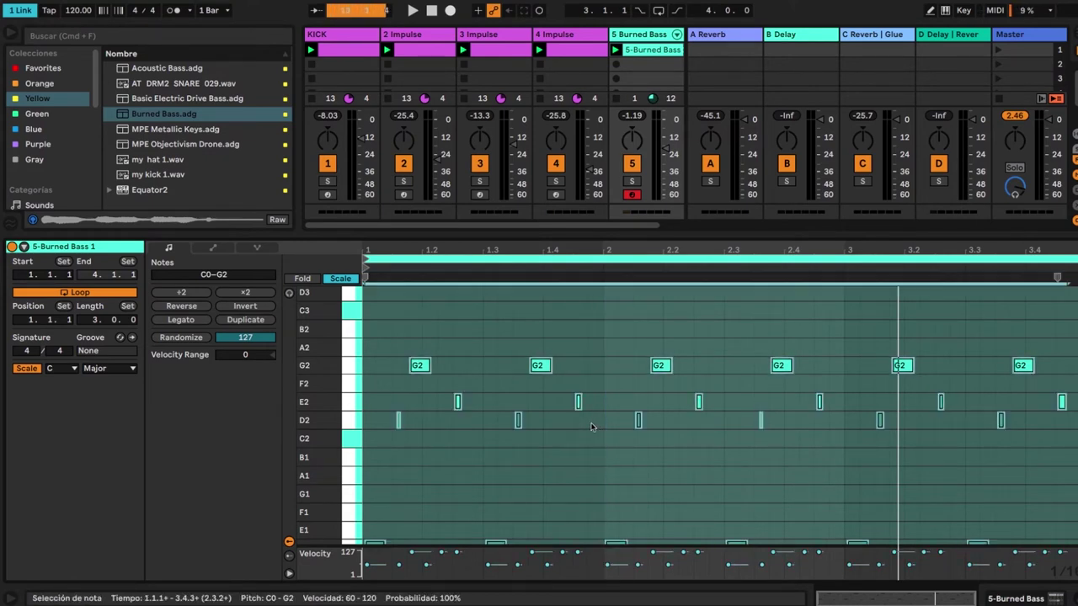
key(alt+Left)
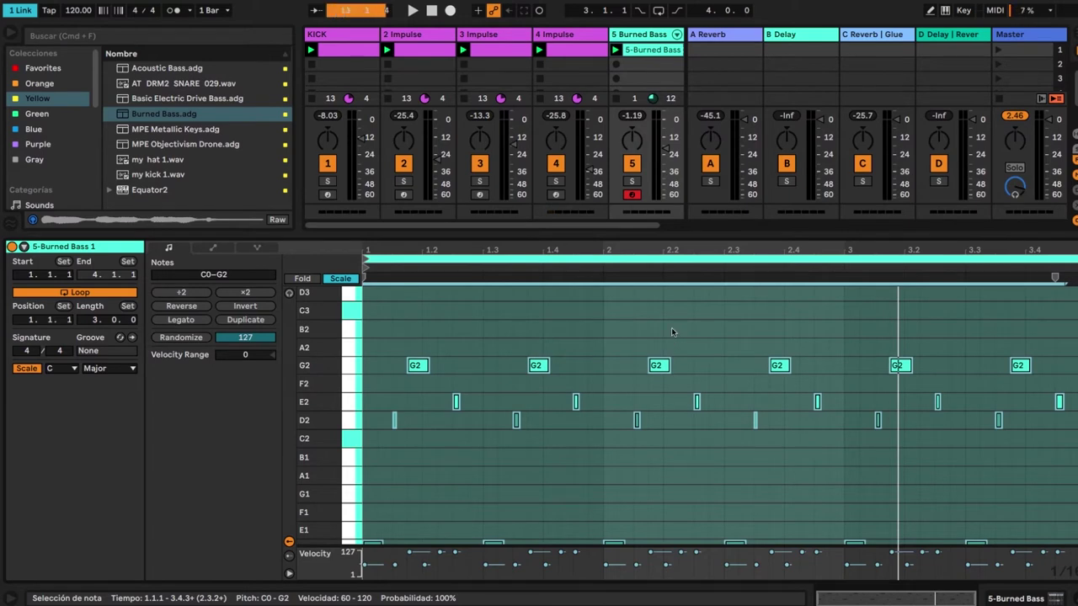
key(super+shift+u)
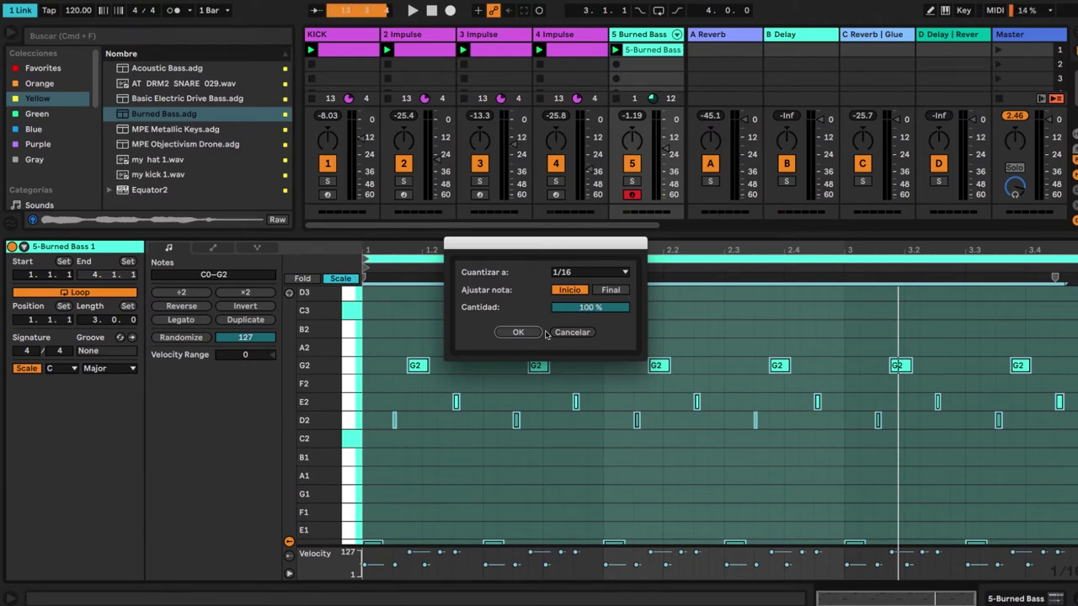
click(518, 331)
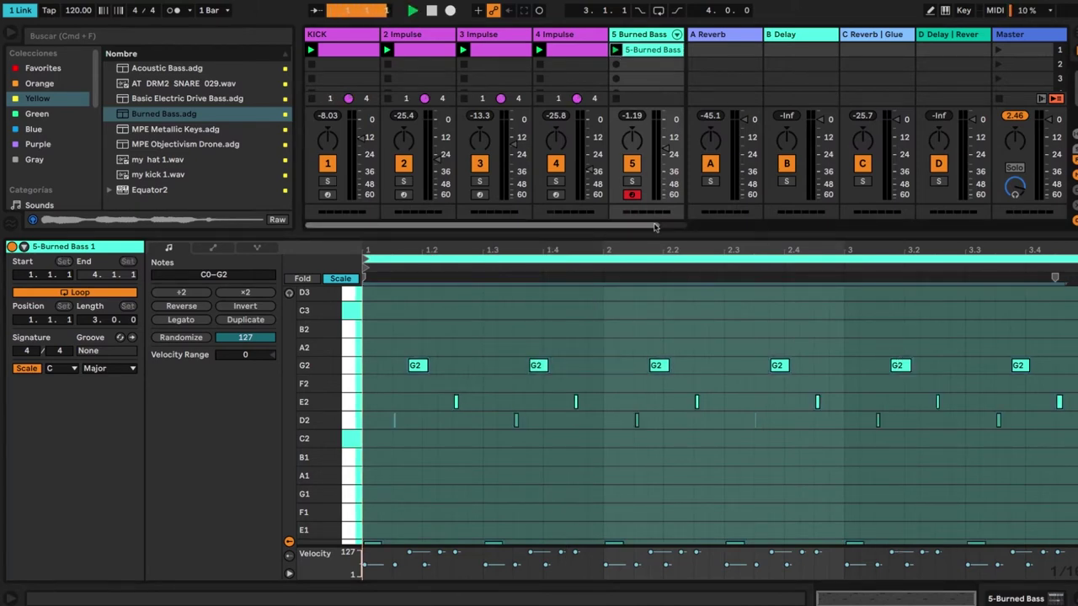
Step: Show the Burned Bass track's device chain with an enlarged mixer and add an EQ Eight after the instrument
mouse_move(655, 228)
mouse_down()
mouse_move(662, 330)
mouse_move(662, 320)
mouse_up()
double_click(648, 35)
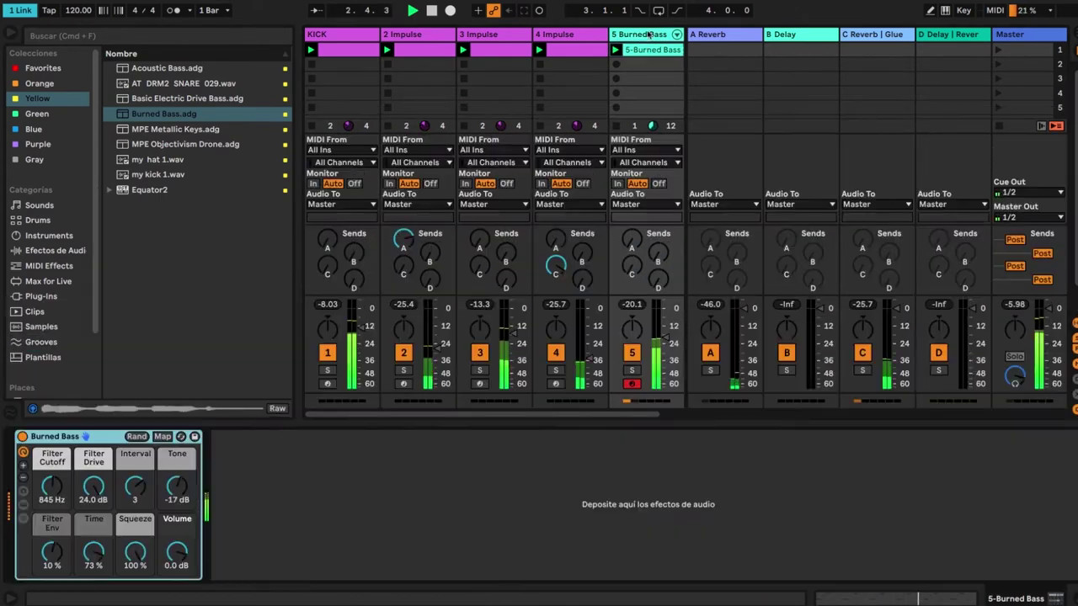
click(54, 250)
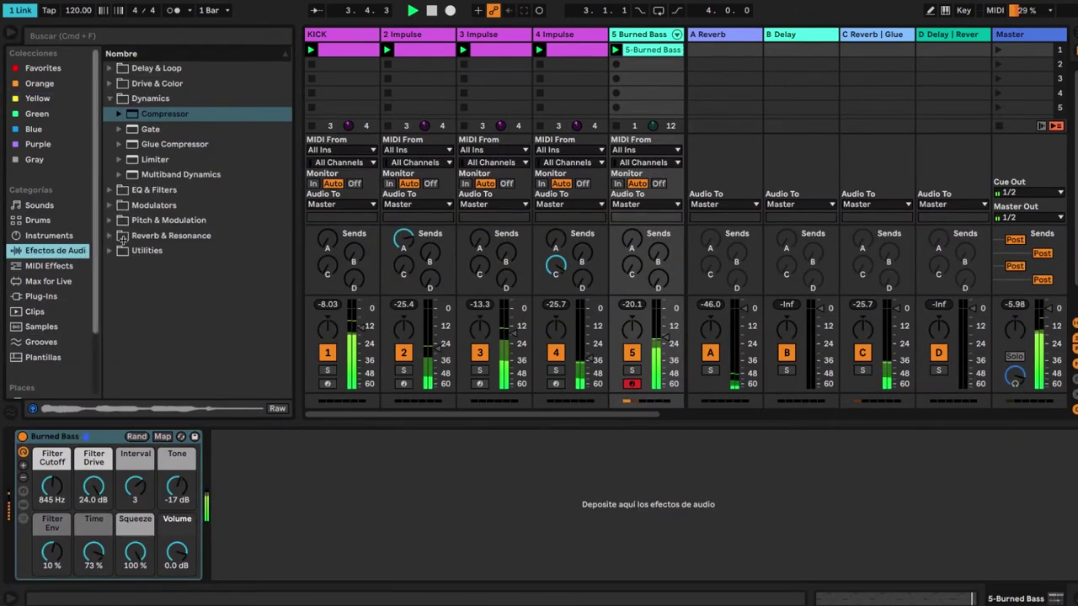
click(110, 99)
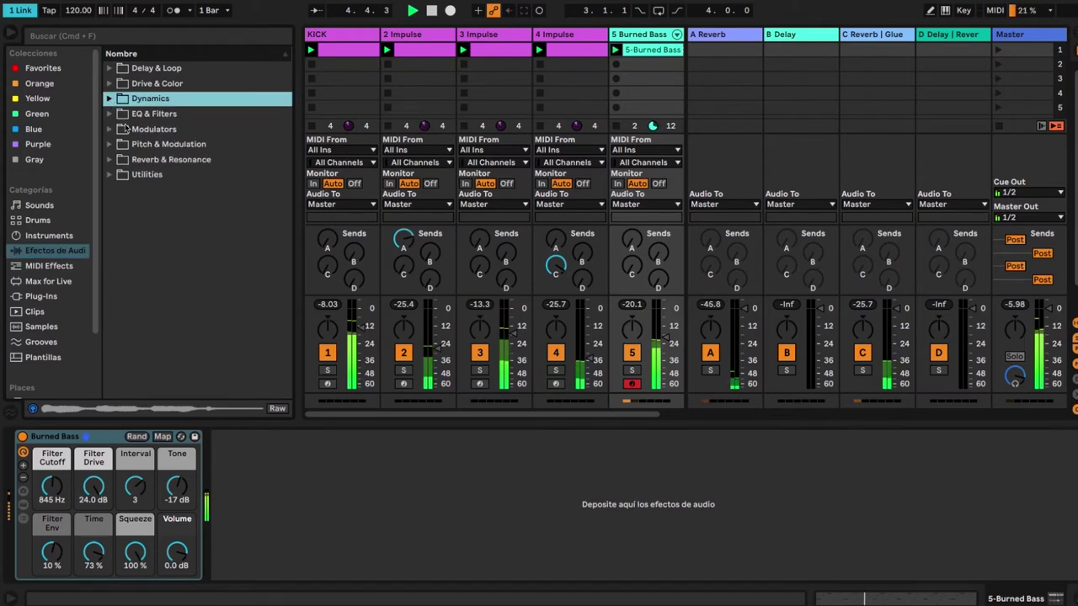
click(112, 114)
mouse_move(162, 166)
mouse_down()
mouse_move(336, 500)
mouse_move(355, 515)
mouse_up()
Step: Make EQ Eight's band 4 a low-pass filter with its cutoff at about 344 Hz
click(384, 560)
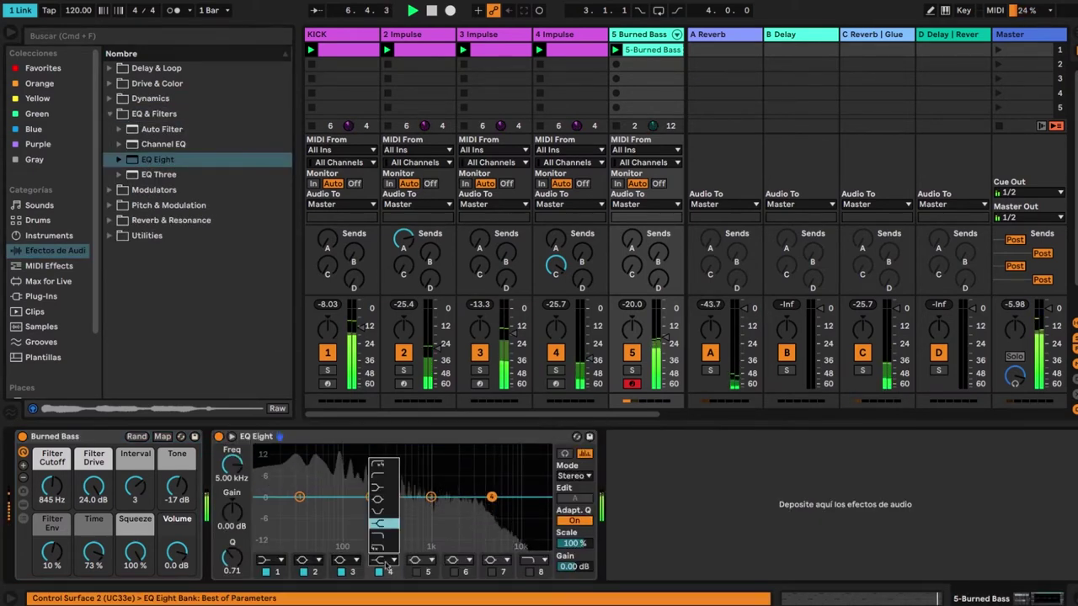
click(386, 538)
drag(494, 515, 399, 512)
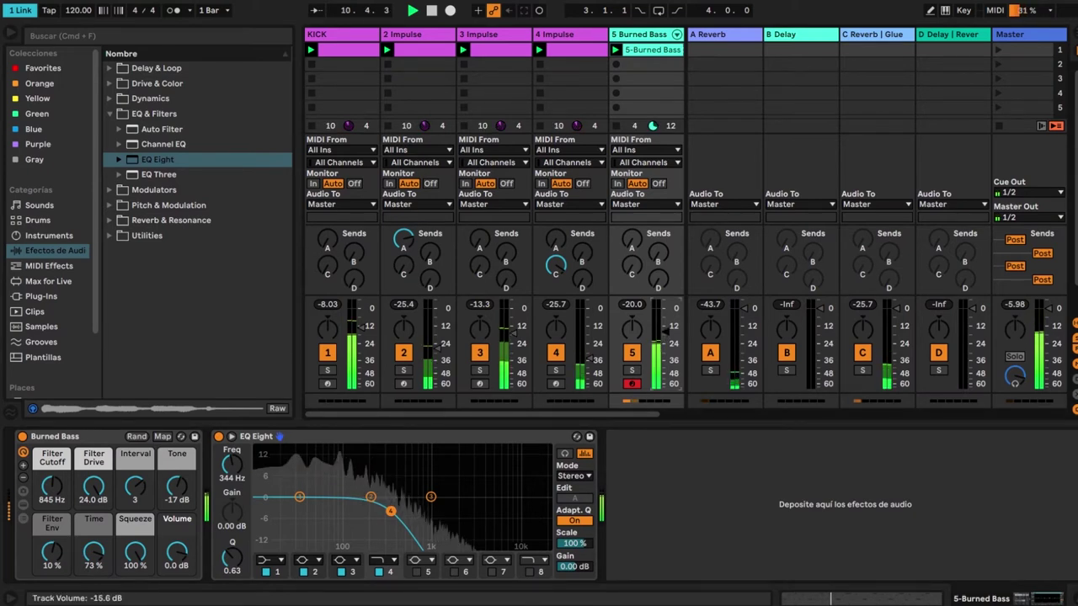
Step: Insert an audio track fed from 5-Burned Bass, deactivate its output, arm it and start recording into its first slot
drag(655, 414, 682, 413)
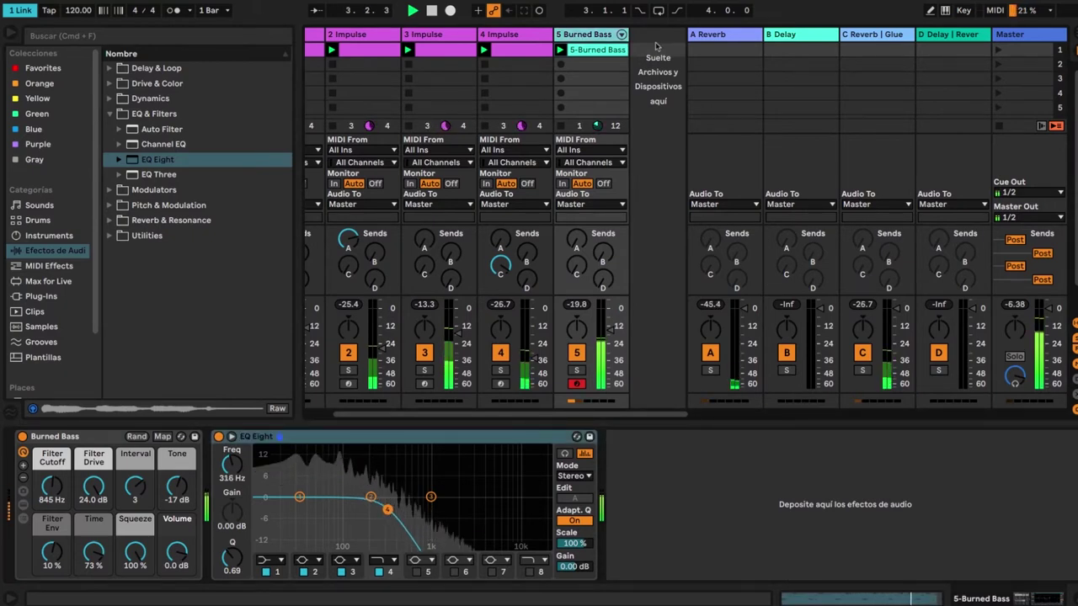
key(super+t)
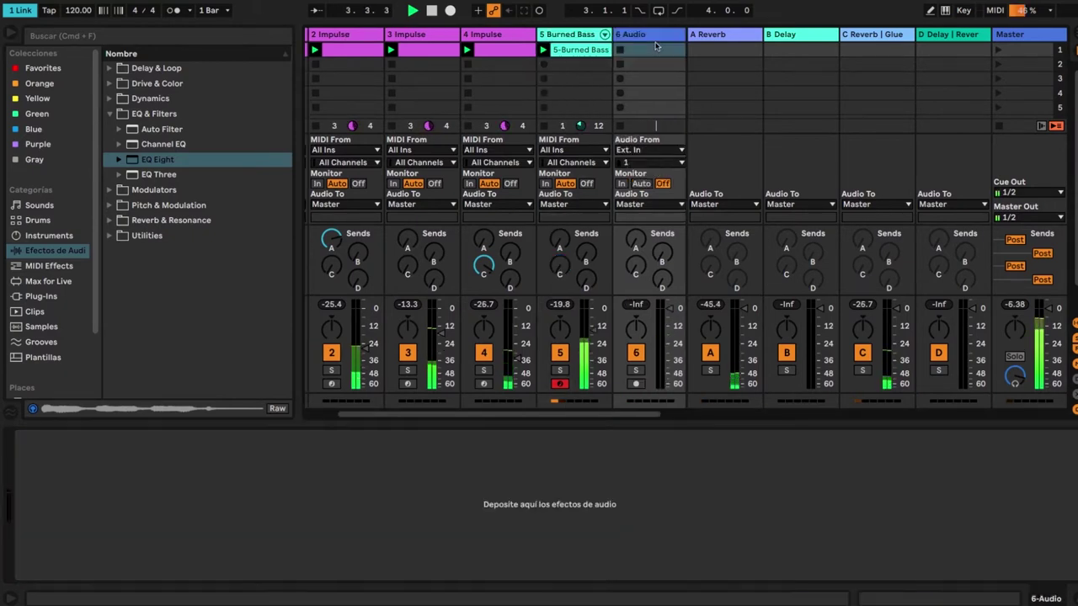
click(656, 151)
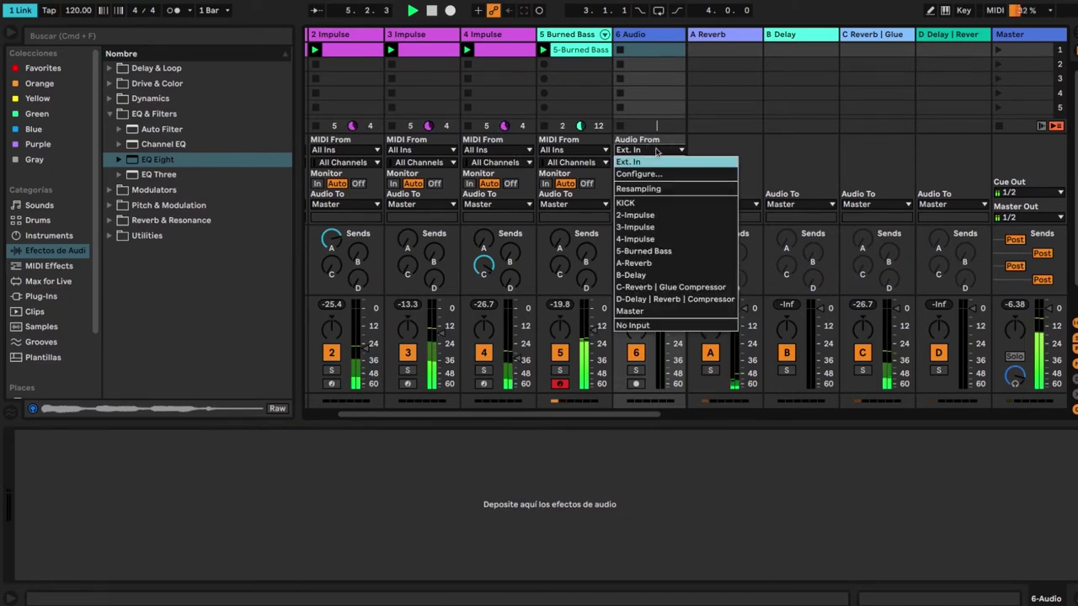
click(647, 251)
click(637, 355)
click(636, 384)
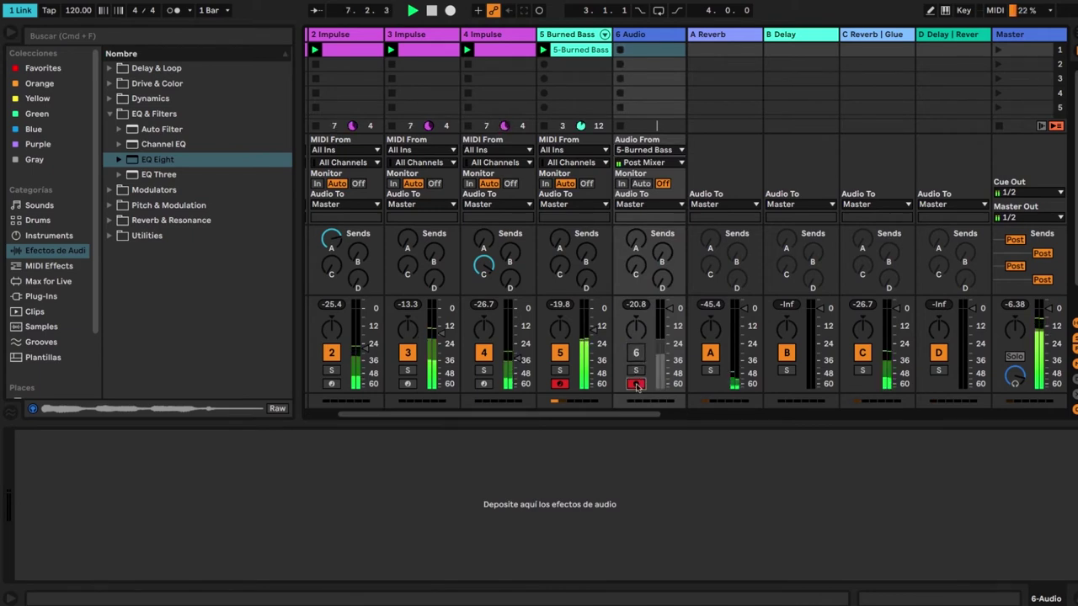
click(619, 51)
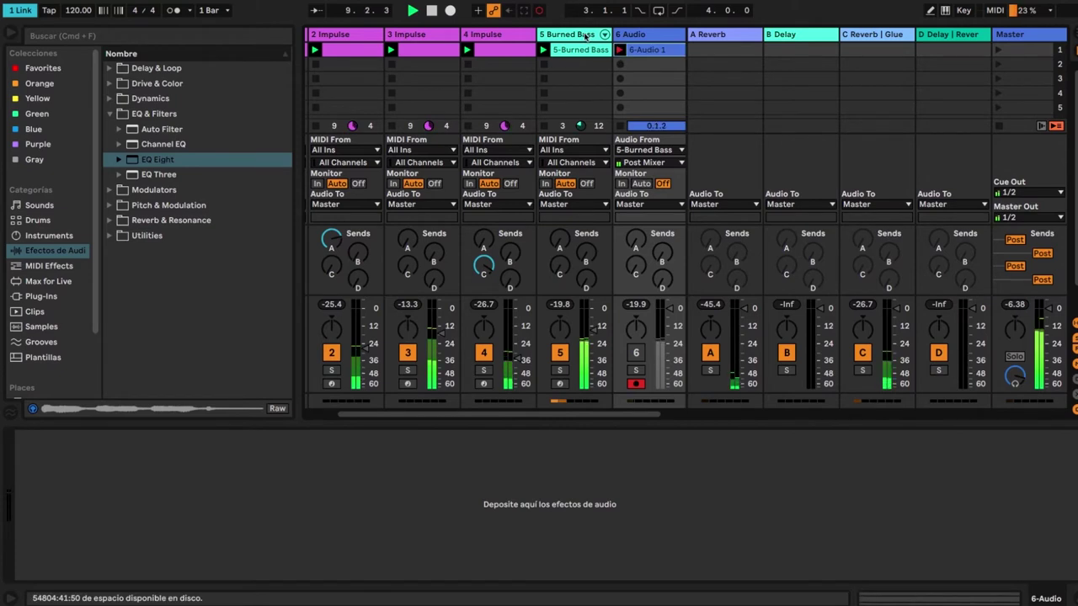
Step: Sweep the Burned Bass EQ's band 4 cutoff to about 516 Hz during the recording, and end the audio take
click(584, 33)
drag(388, 510, 422, 509)
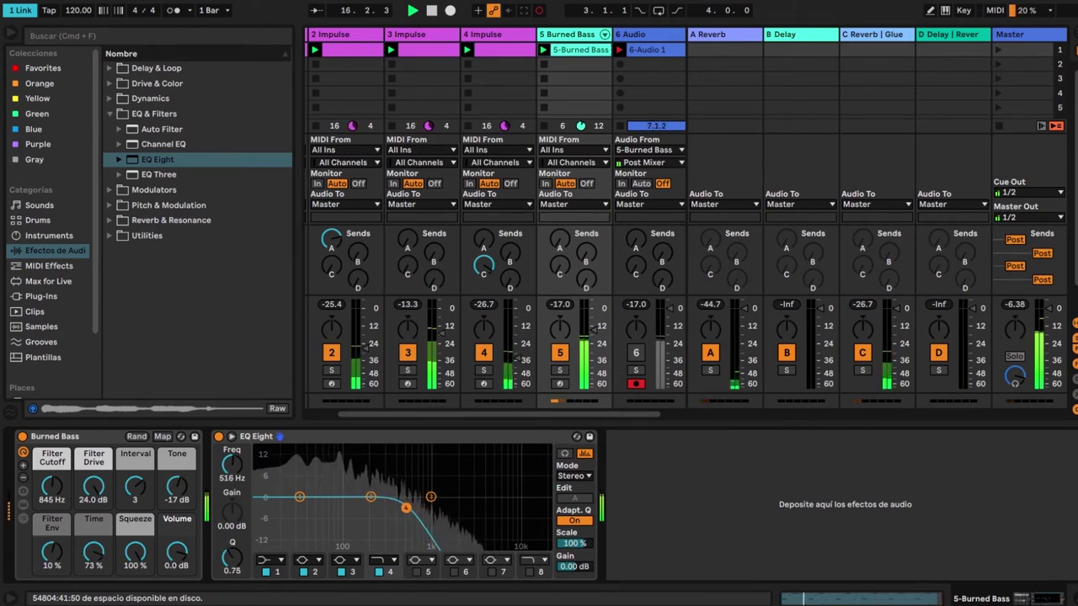
click(624, 59)
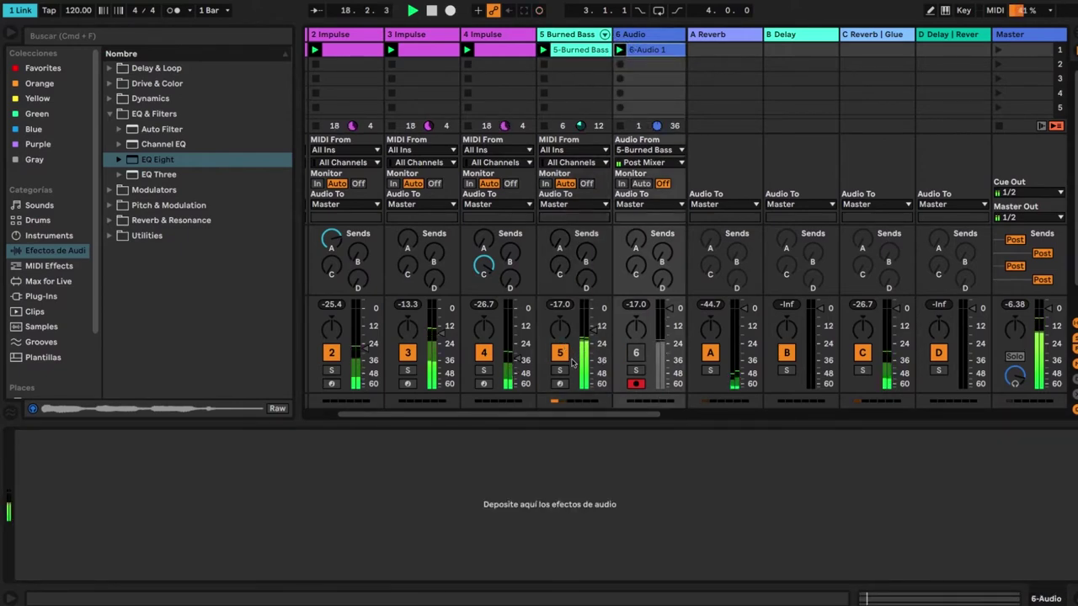
Step: Loop the first four bars of the recorded bass audio clip with its track soloed, and unsolo it to play with the beat
click(635, 371)
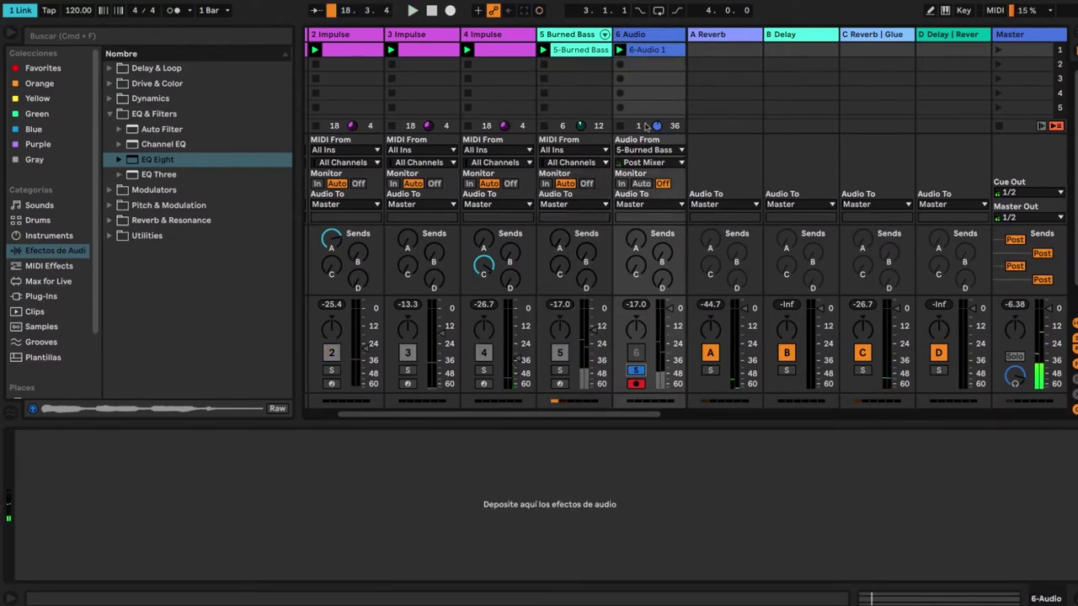
click(662, 51)
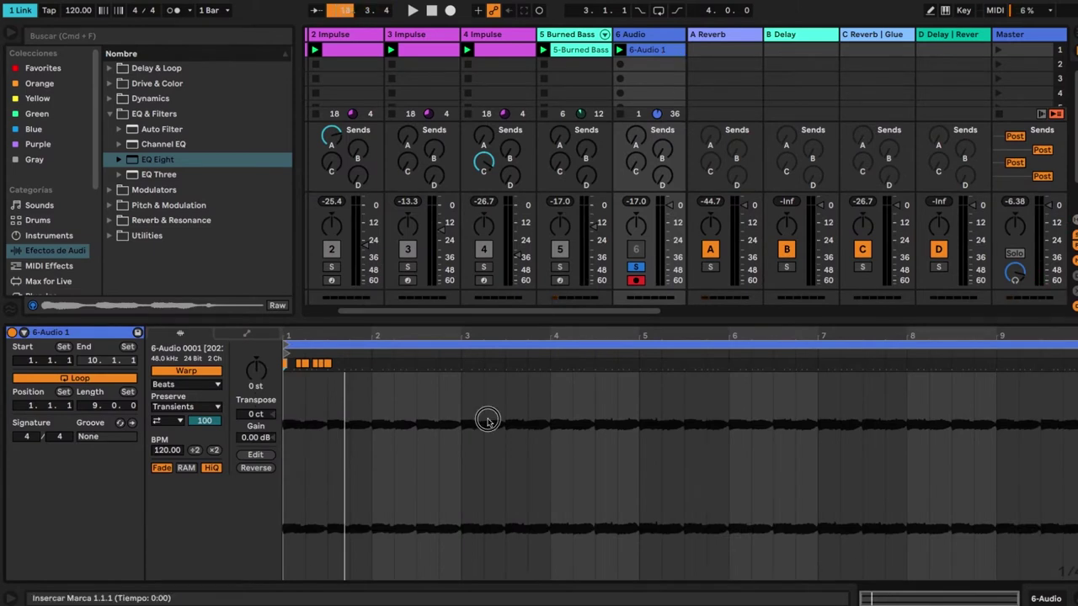
drag(489, 421, 285, 421)
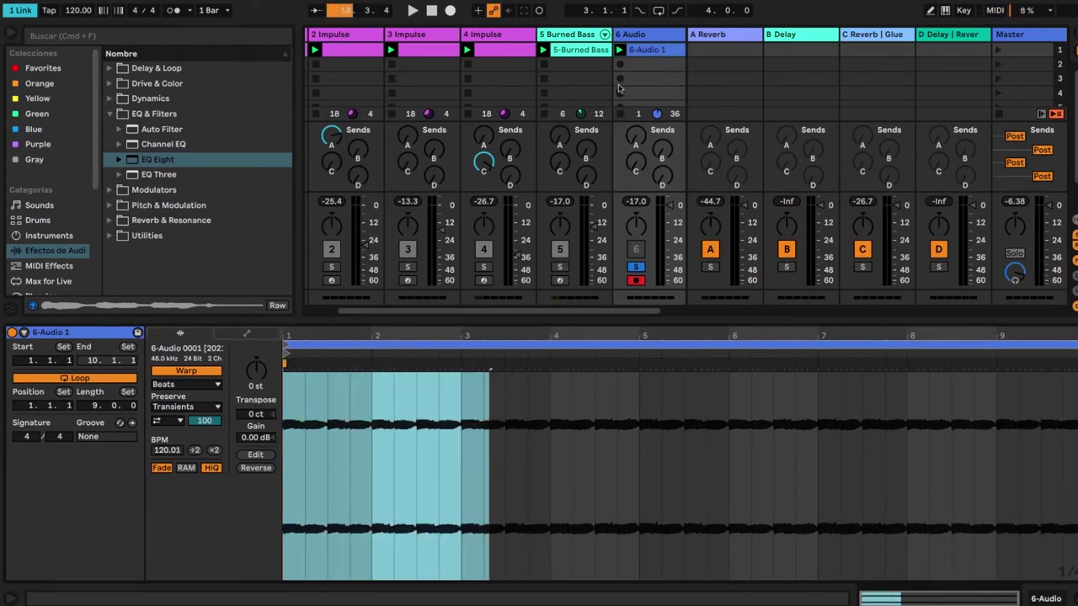
click(620, 51)
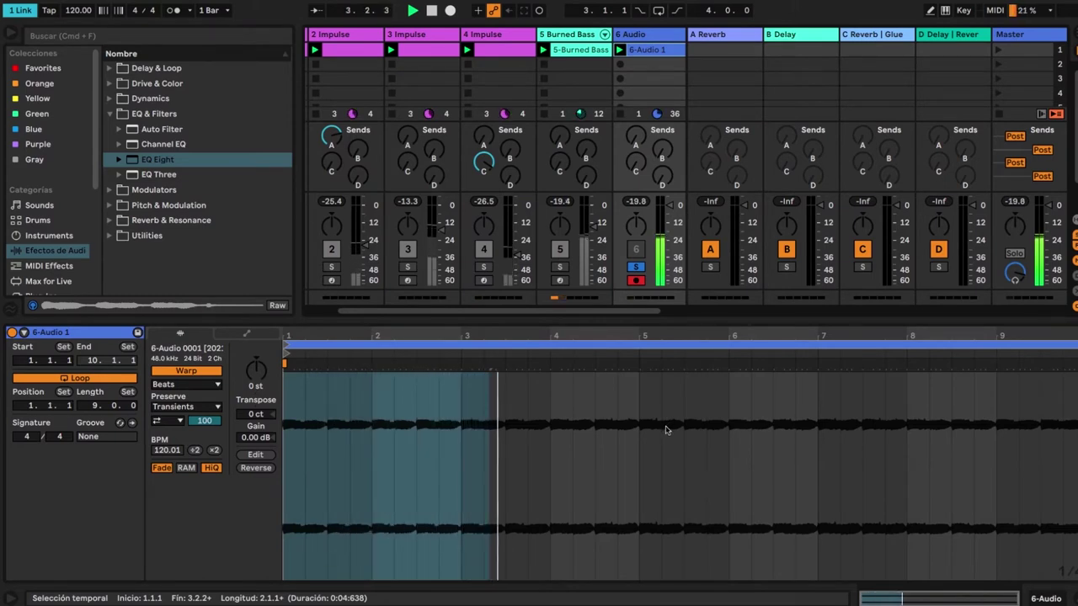
drag(641, 450, 135, 493)
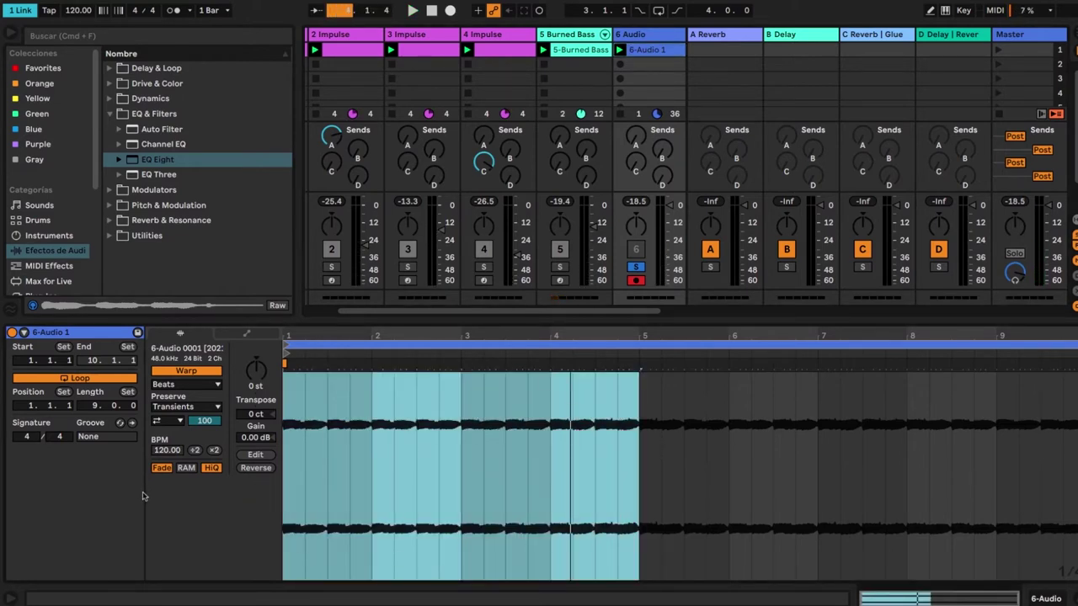
key(super+l)
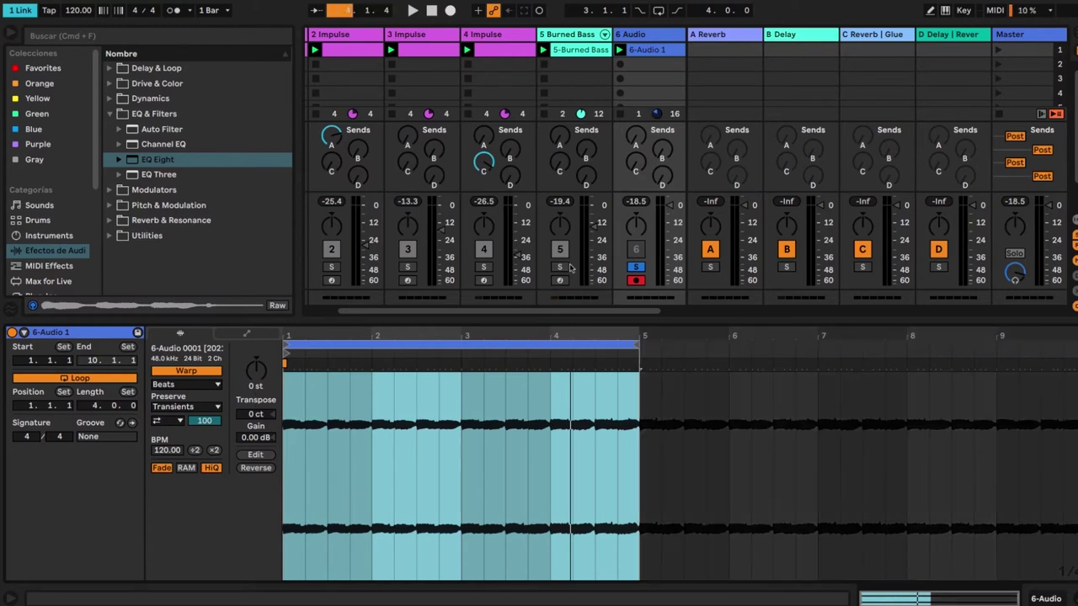
click(637, 267)
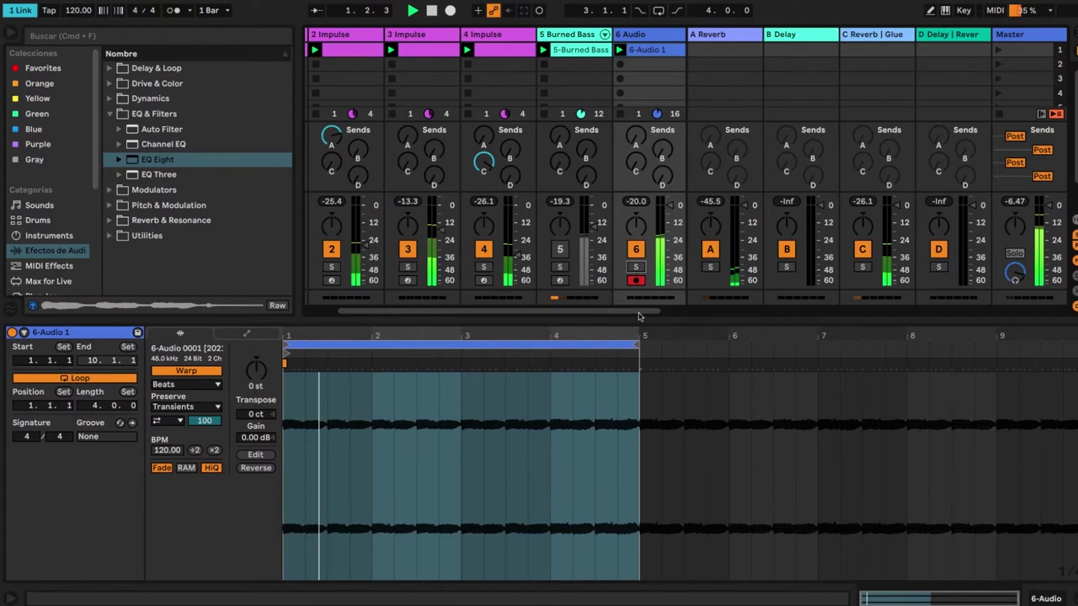
drag(637, 333, 636, 399)
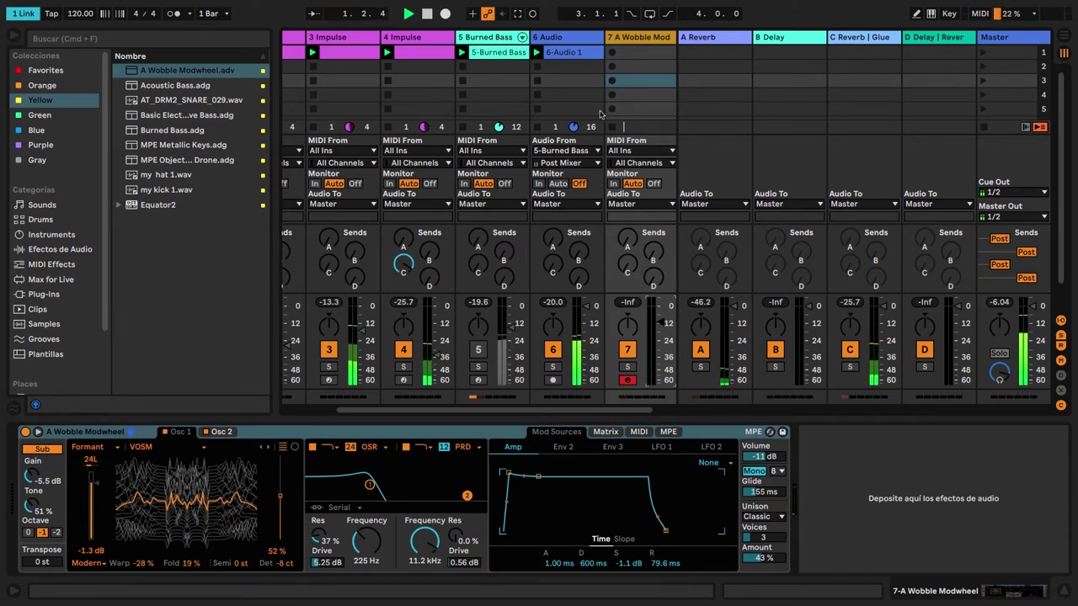
Step: Open the recorded A Wobble Modwheel clip and examine its note expression with enlarged Slide and Pressure lanes
click(641, 53)
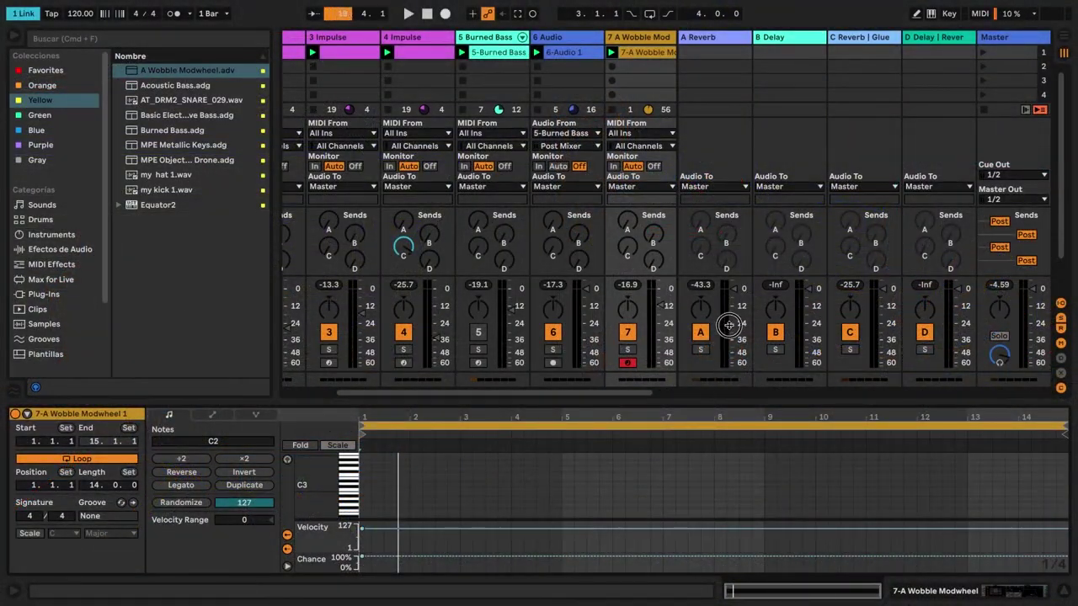
drag(729, 362, 734, 211)
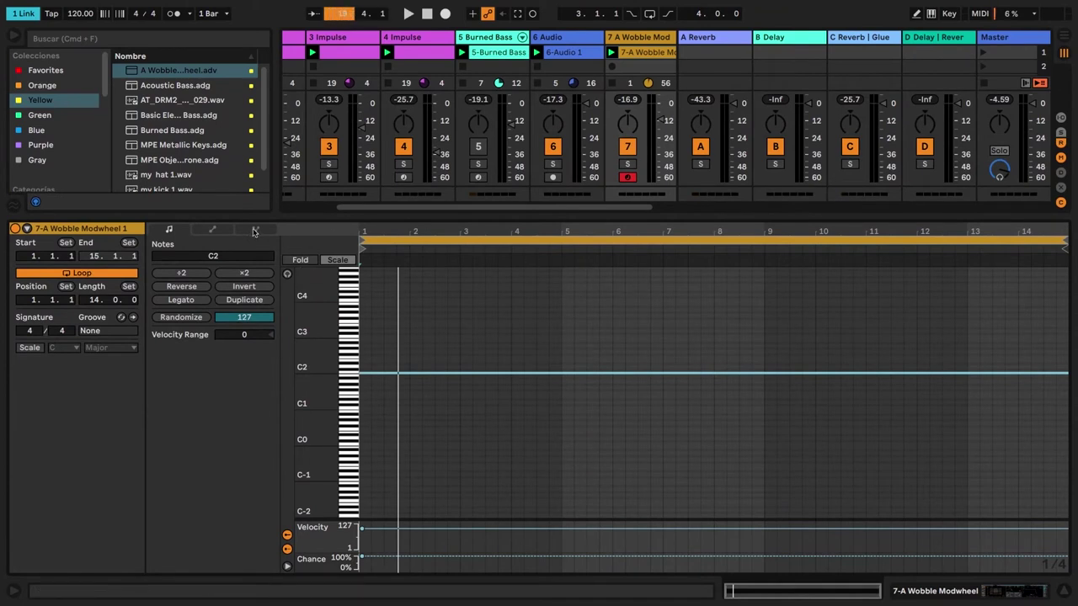
click(254, 230)
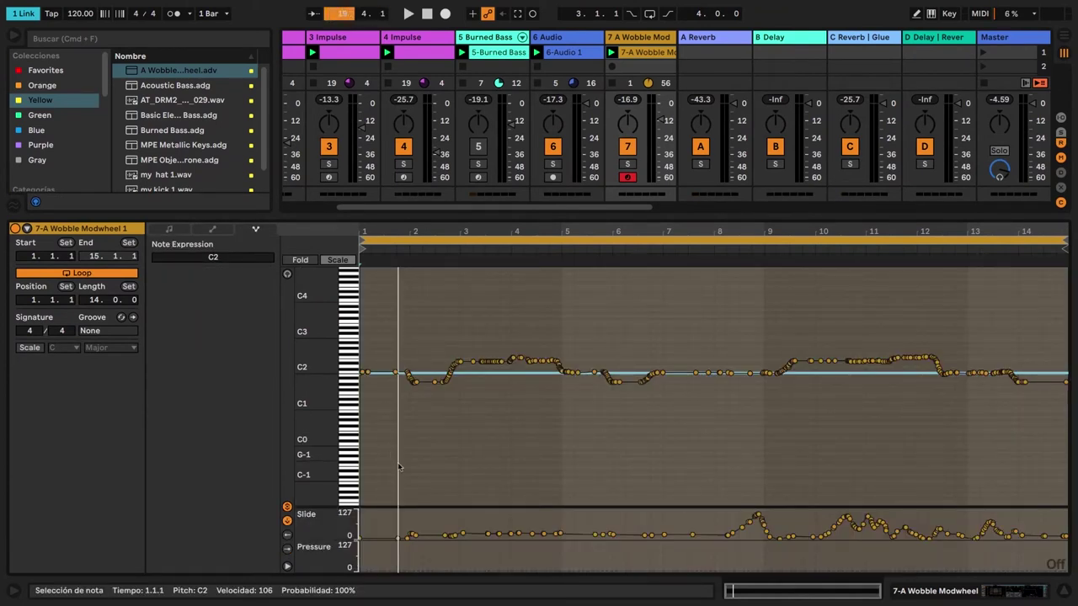
drag(470, 506, 474, 433)
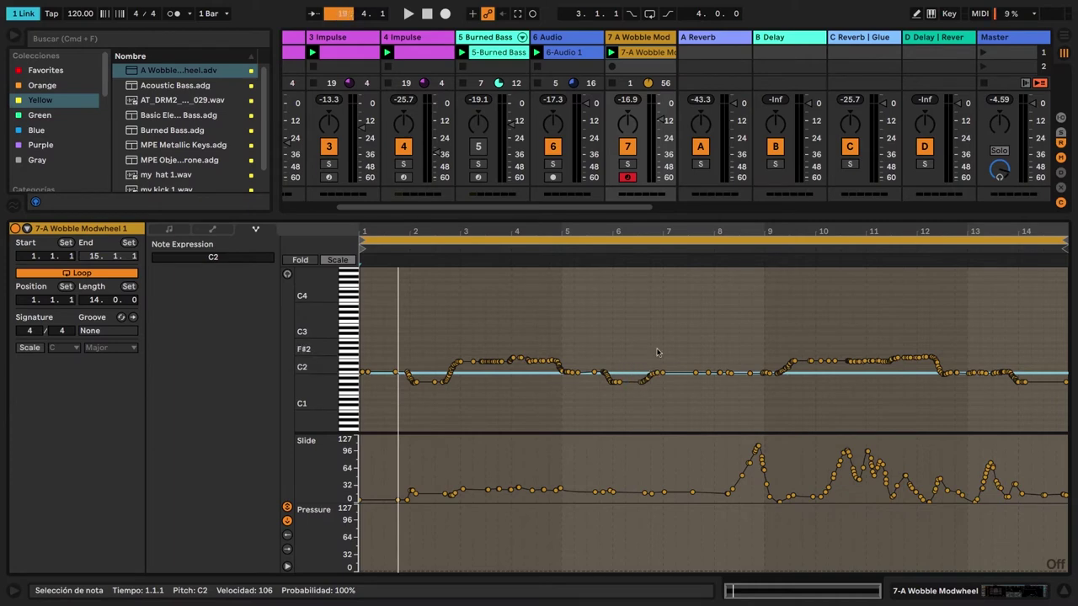
drag(611, 217, 617, 235)
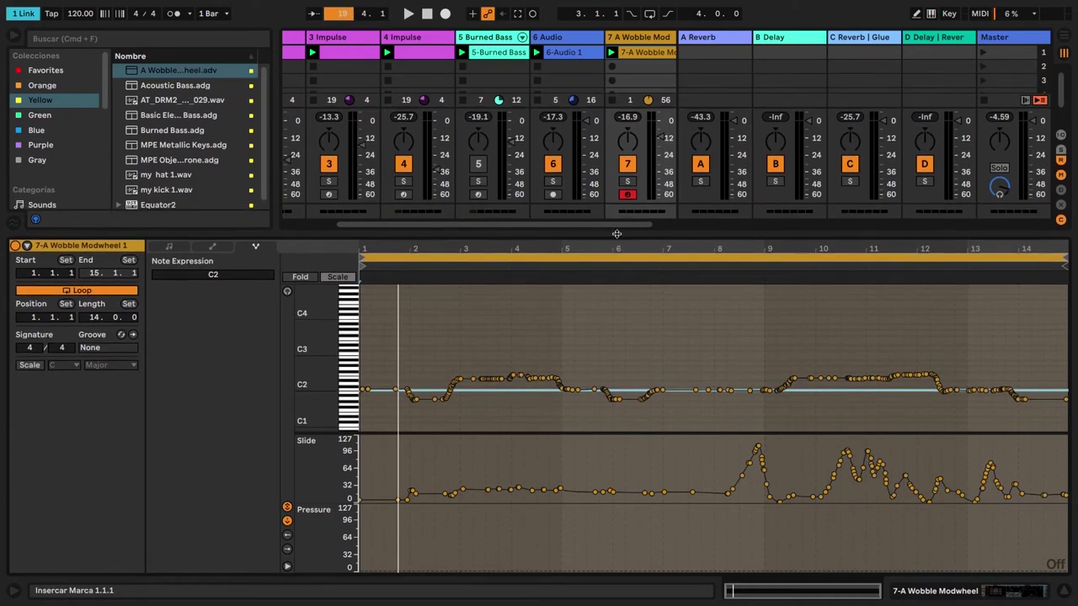
Step: Play the A Wobble Modwheel clip, turn its editor grid back on and loop its first four bars
click(612, 52)
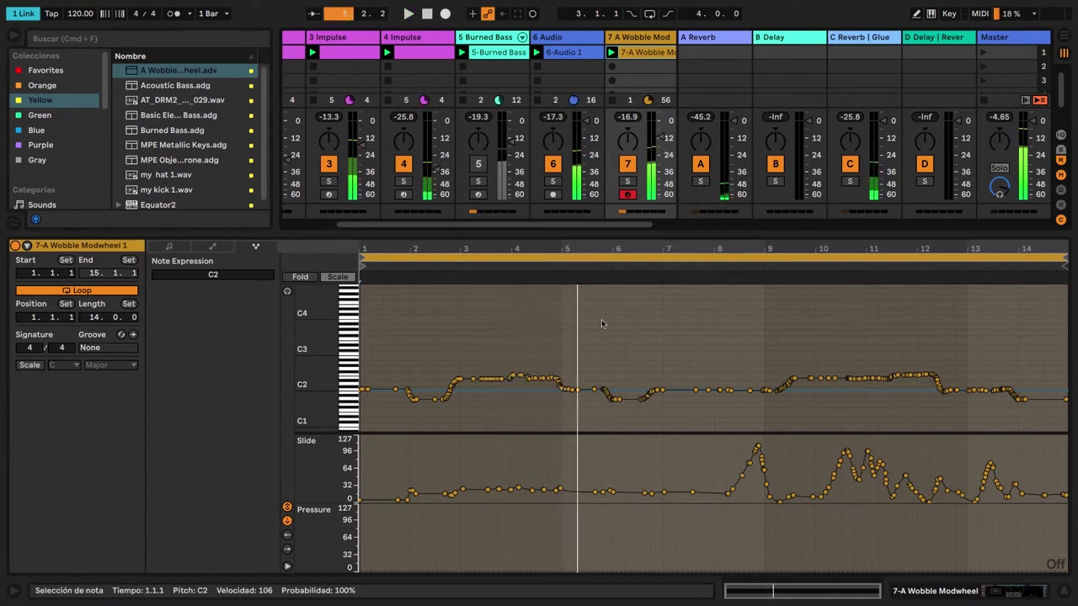
right_click(679, 328)
click(713, 379)
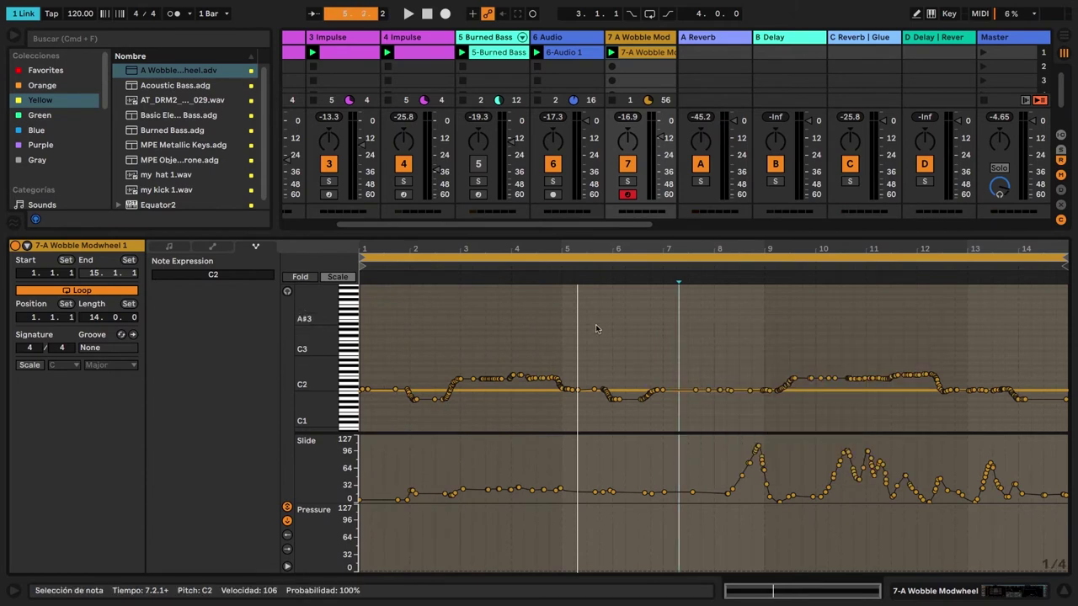
drag(561, 324, 351, 358)
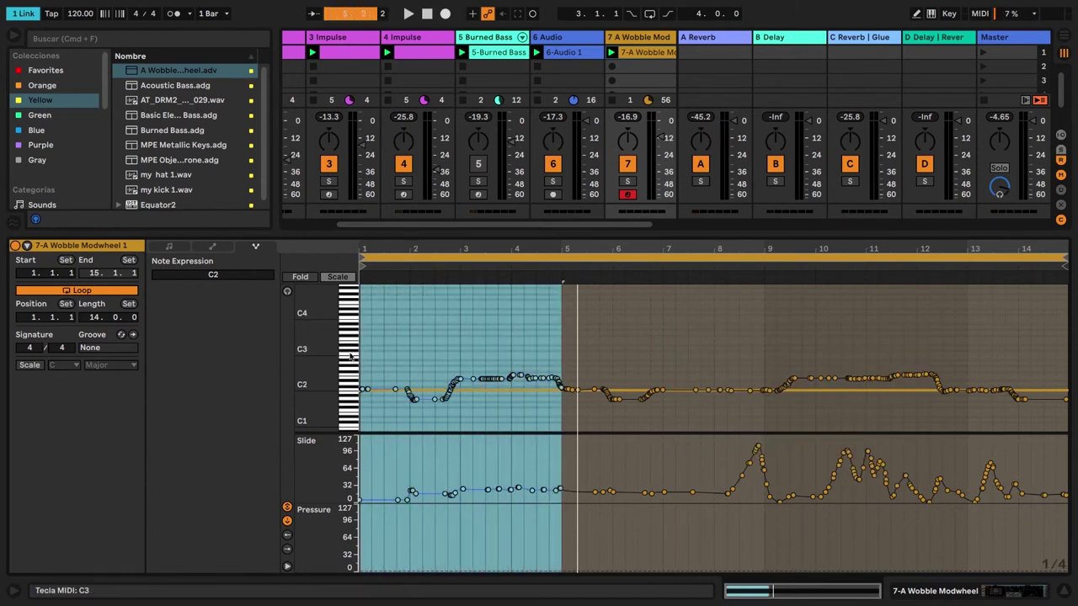
key(super+l)
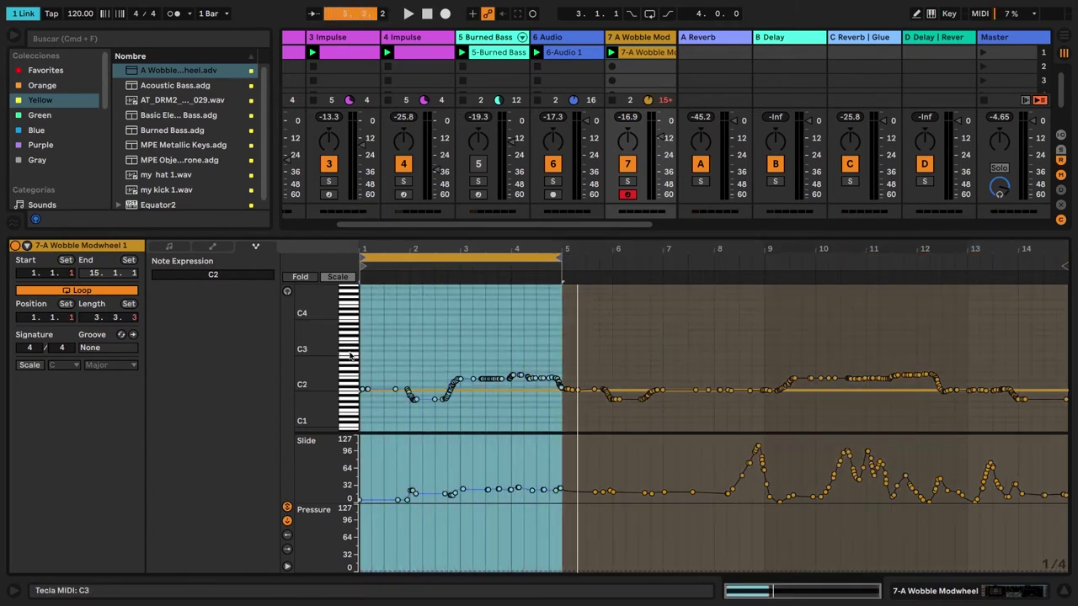
Step: Play the loop with more of the mixer shown, and add a high-pass Auto Filter at 225 Hz to the Master track
key(space)
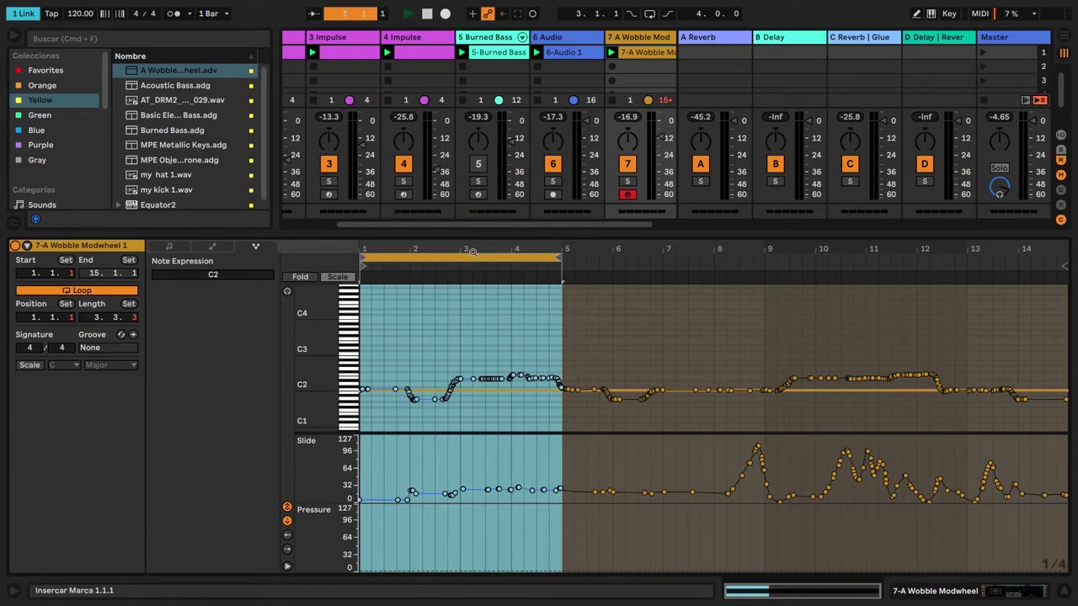
drag(513, 236, 685, 310)
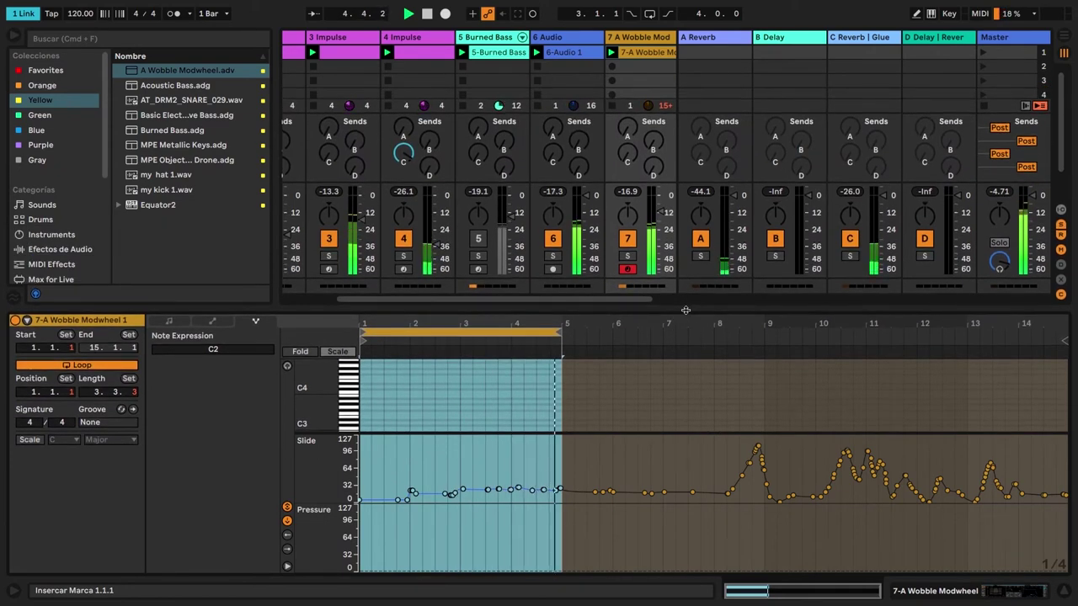
click(60, 242)
drag(155, 133, 994, 39)
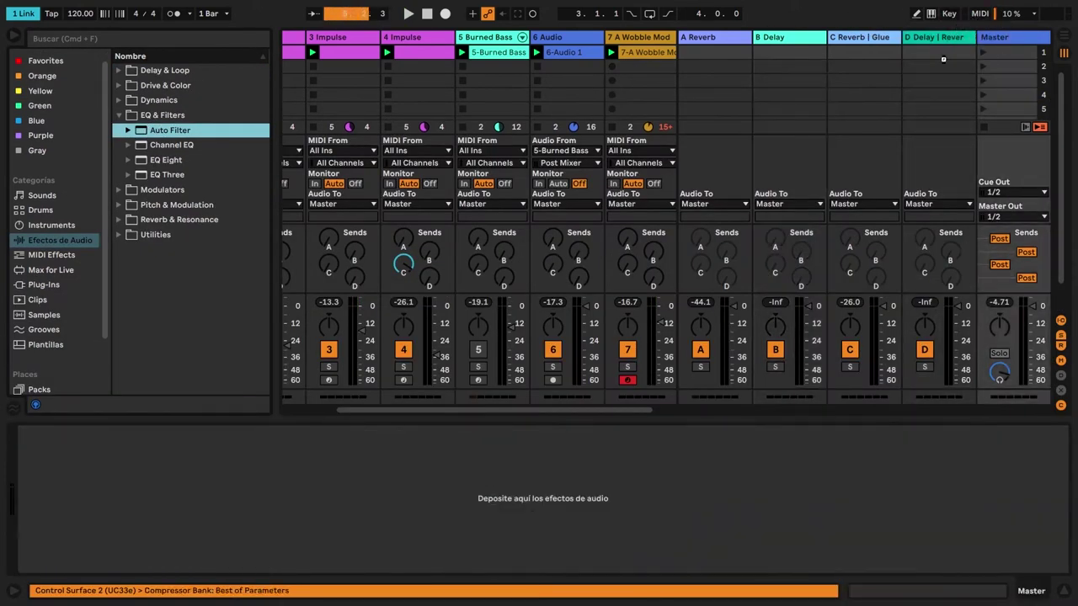
click(92, 537)
drag(240, 474, 239, 532)
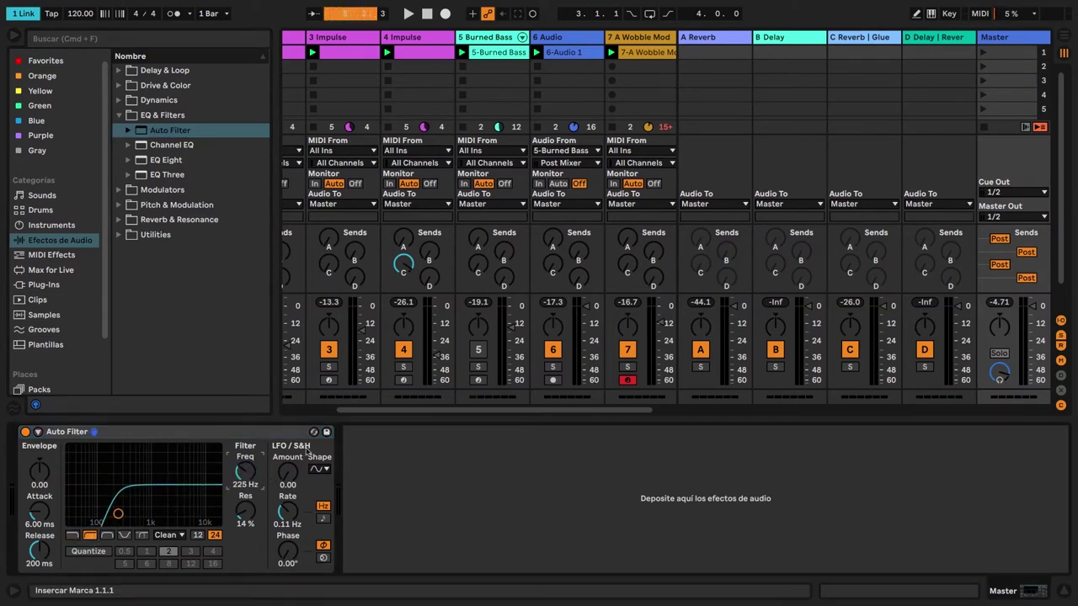
Step: Map the Master Auto Filter's on/off switch to computer key 0 and toggle the filter, including during playback
right_click(27, 432)
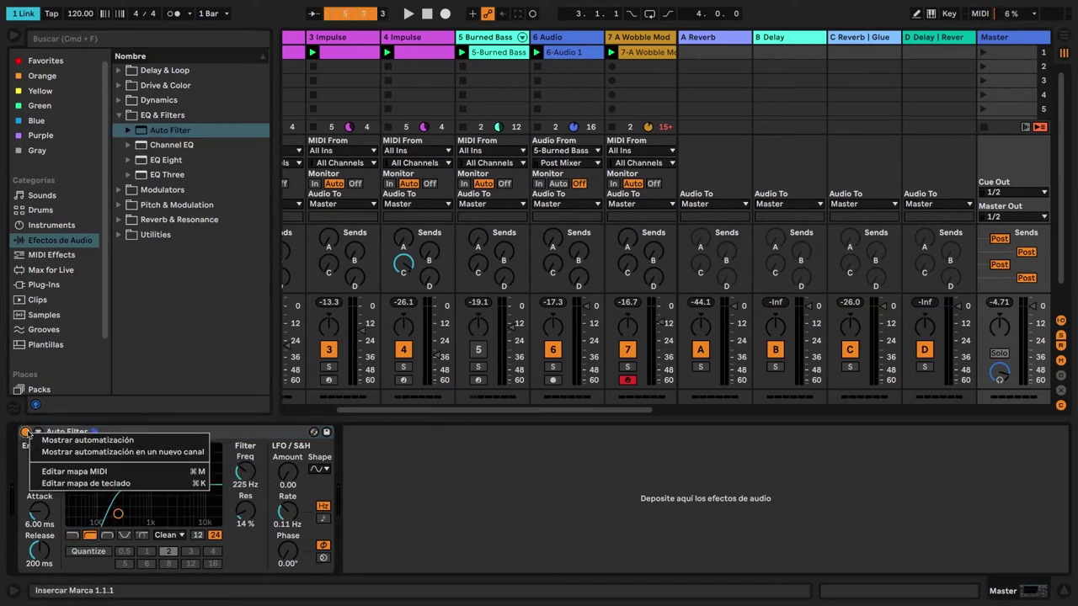
click(108, 483)
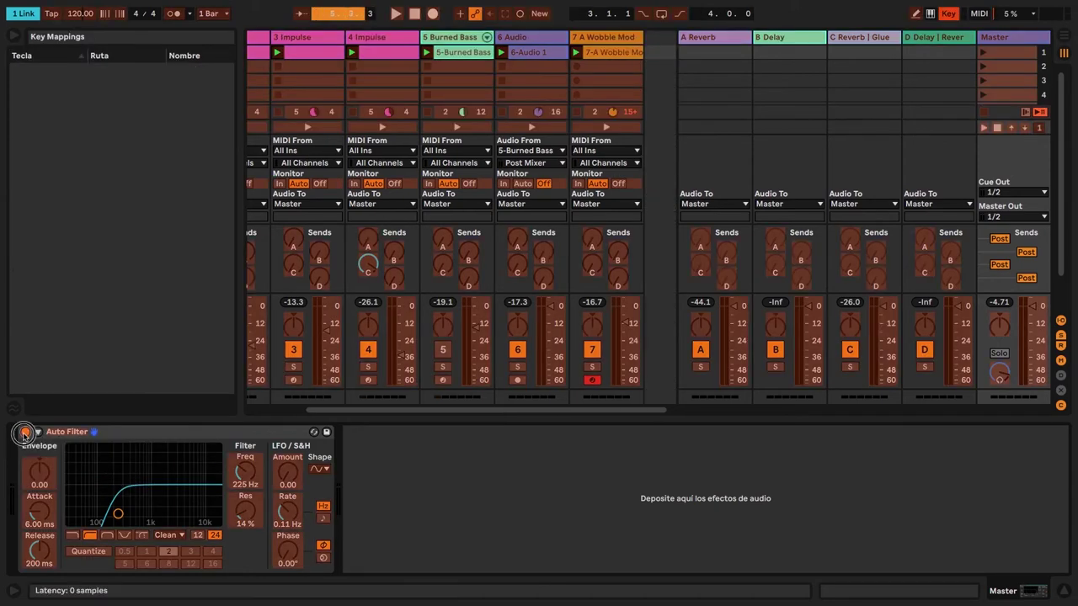
key(0)
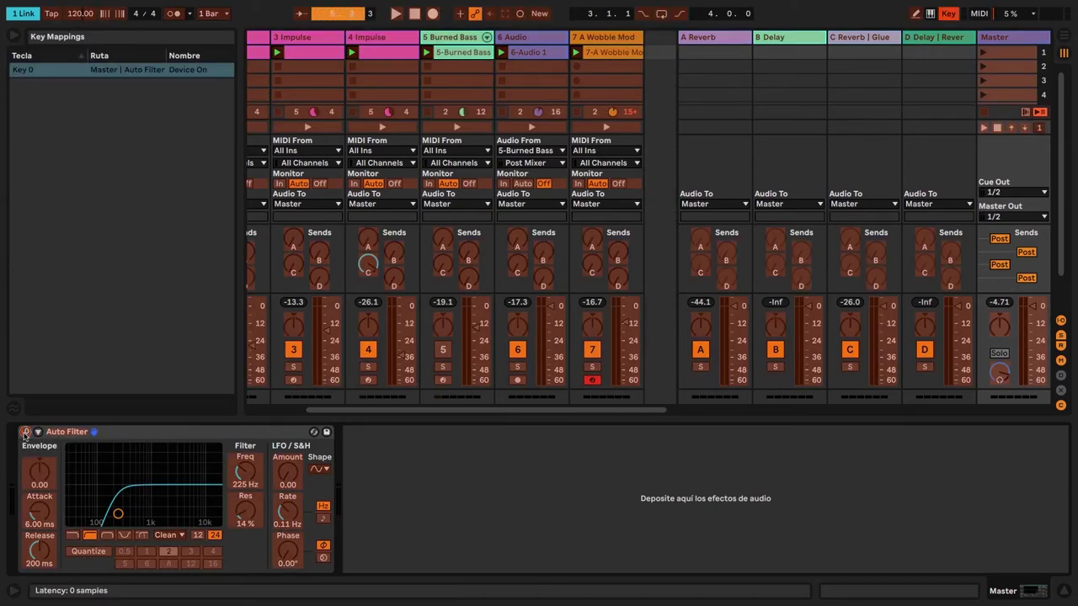
key(super+k)
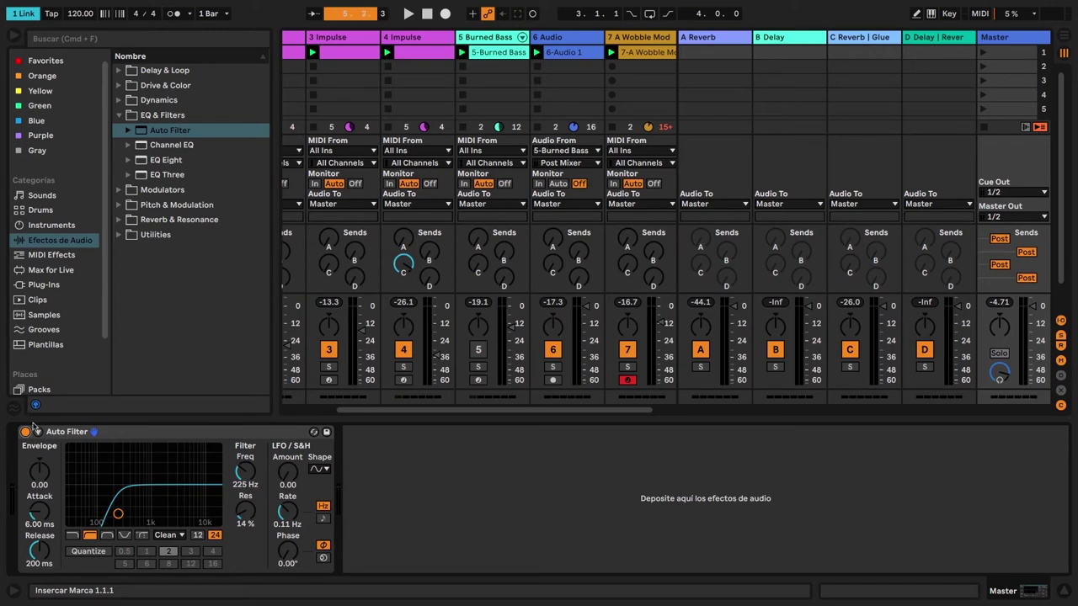
key(0)
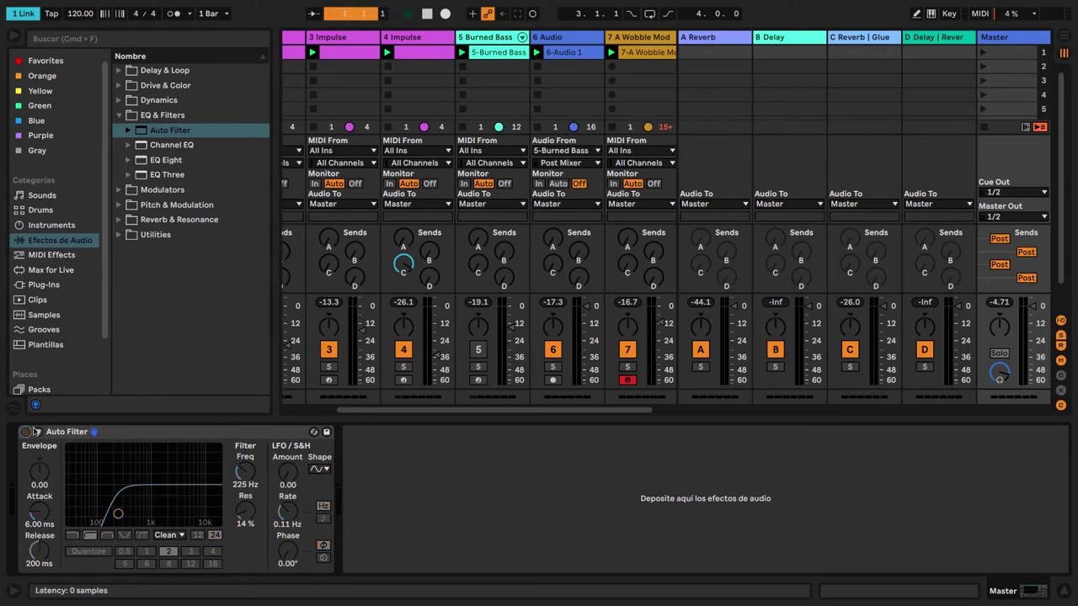
key(space)
click(26, 431)
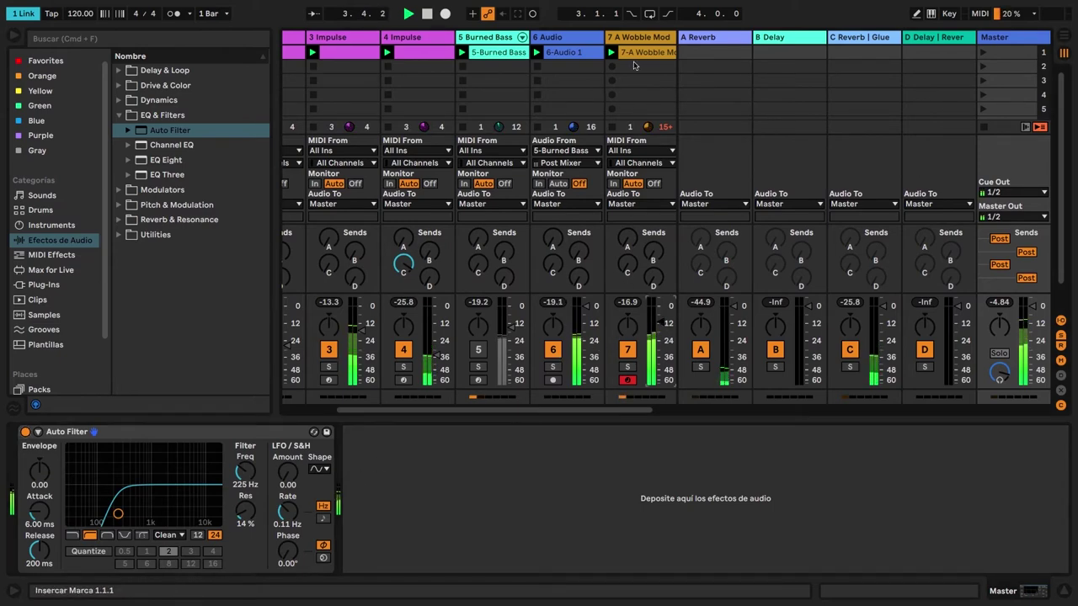
Step: Set the first filter frequency of the A Wobble Modwheel instrument to about 573 Hz while the loop plays
click(642, 40)
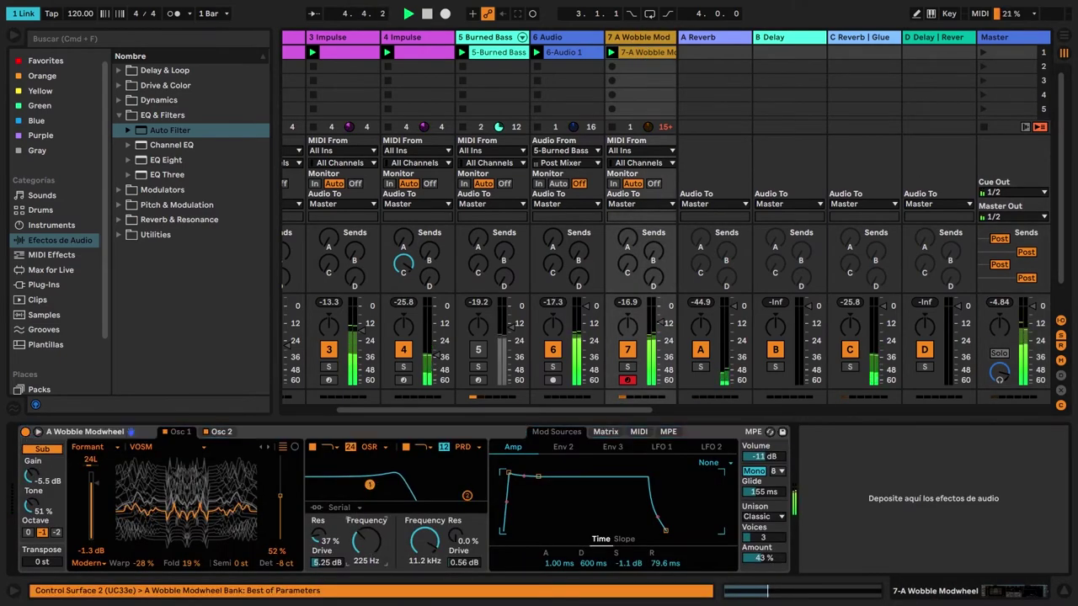
drag(381, 553, 379, 529)
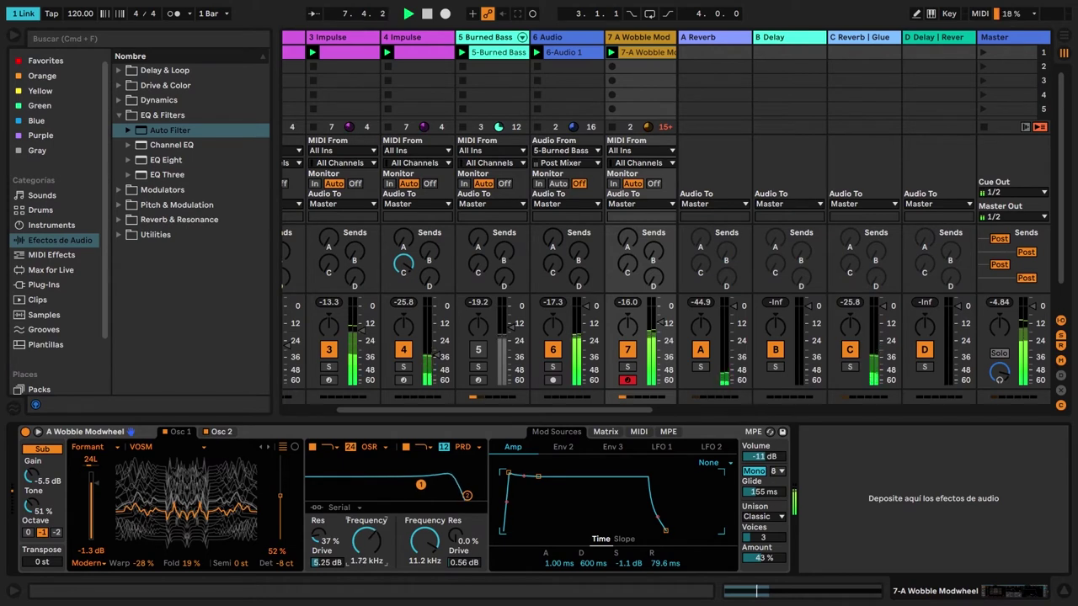
drag(370, 542, 370, 550)
Step: Add an EQ Eight after A Wobble Modwheel and make band 1 a low cut at about 97.9 Hz
click(879, 513)
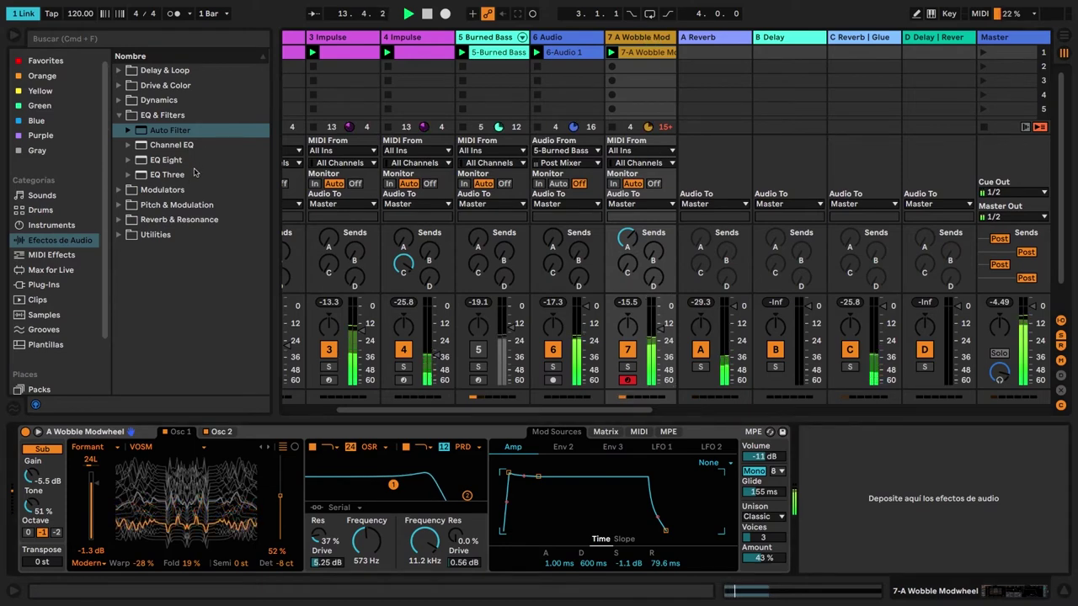
drag(167, 160, 838, 504)
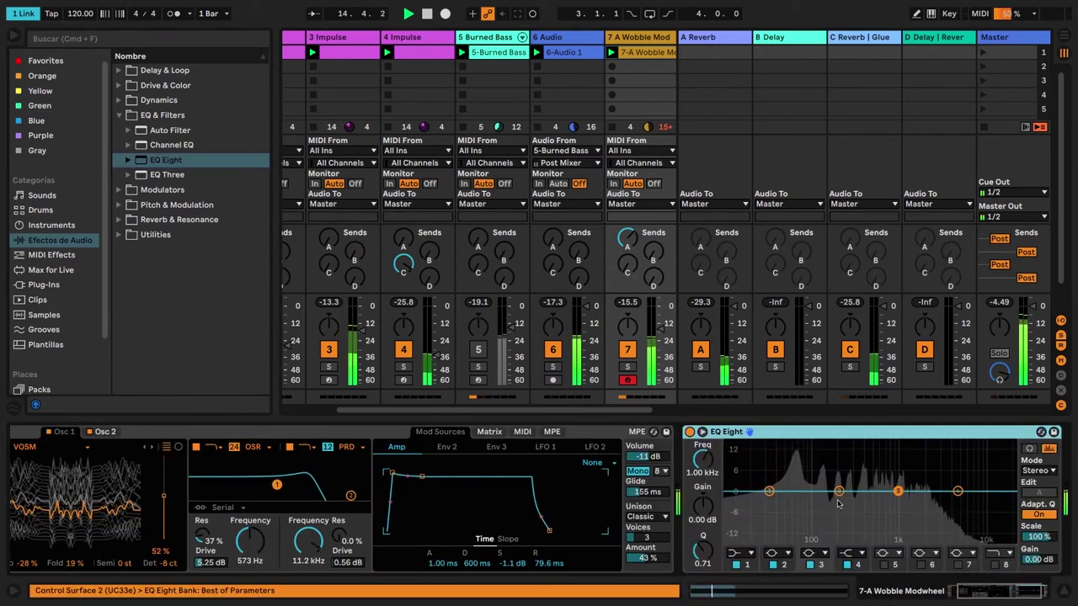
click(739, 553)
click(741, 461)
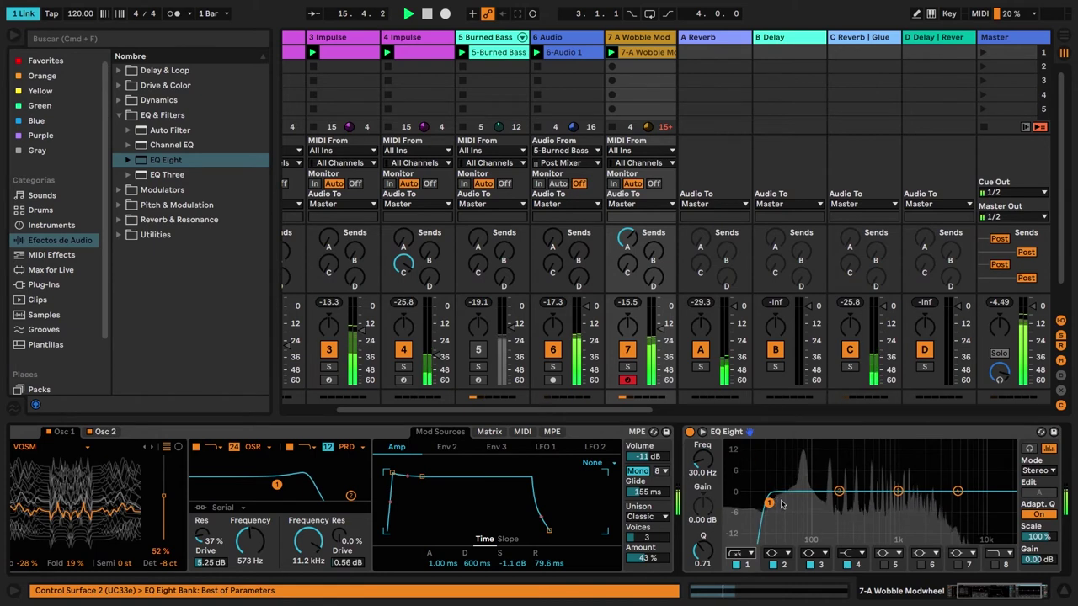
drag(769, 503, 813, 510)
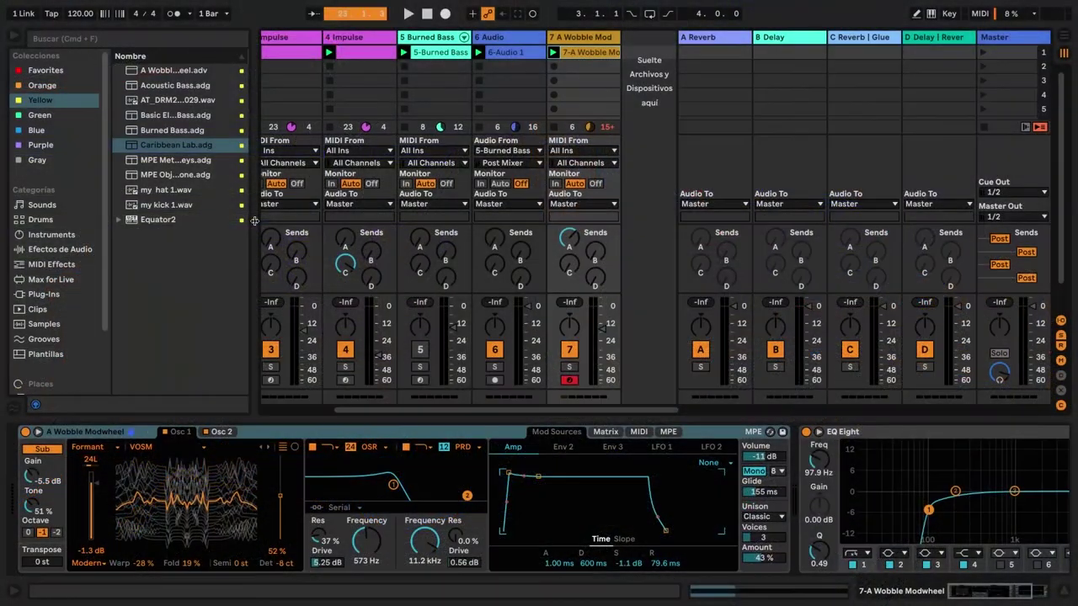
Step: Deactivate the 6 Audio and 7 A Wobble Modwheel tracks and show the Burned Bass track's devices
click(505, 48)
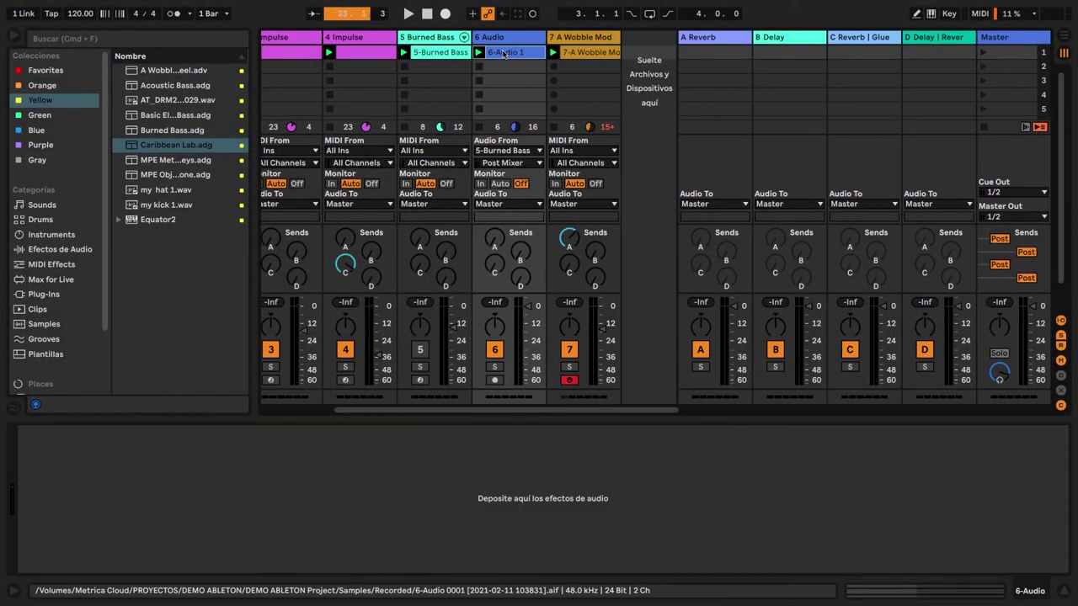
click(451, 53)
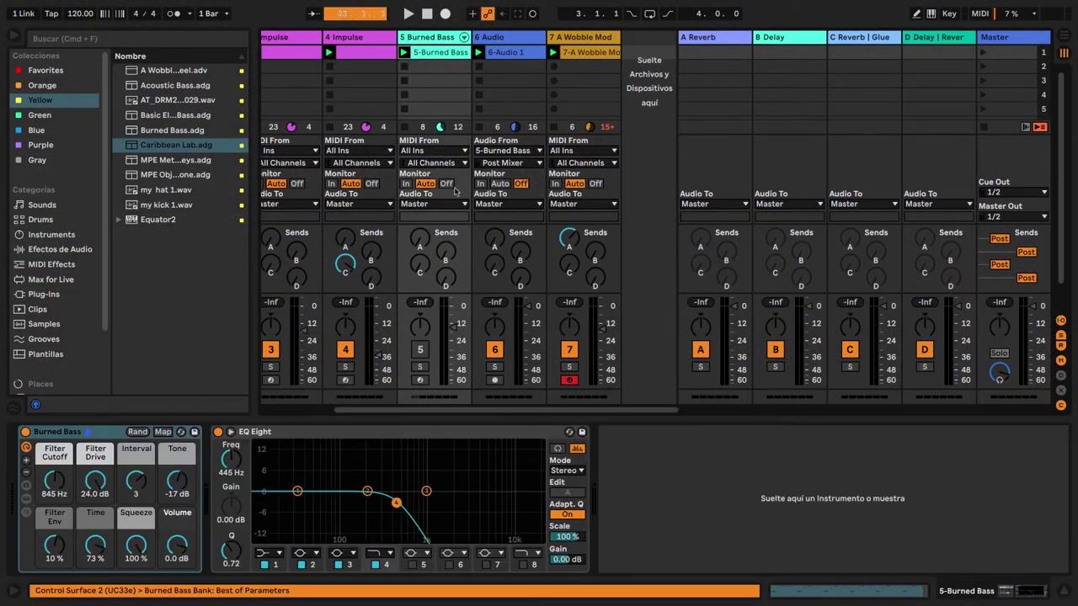
click(496, 350)
click(573, 348)
click(431, 40)
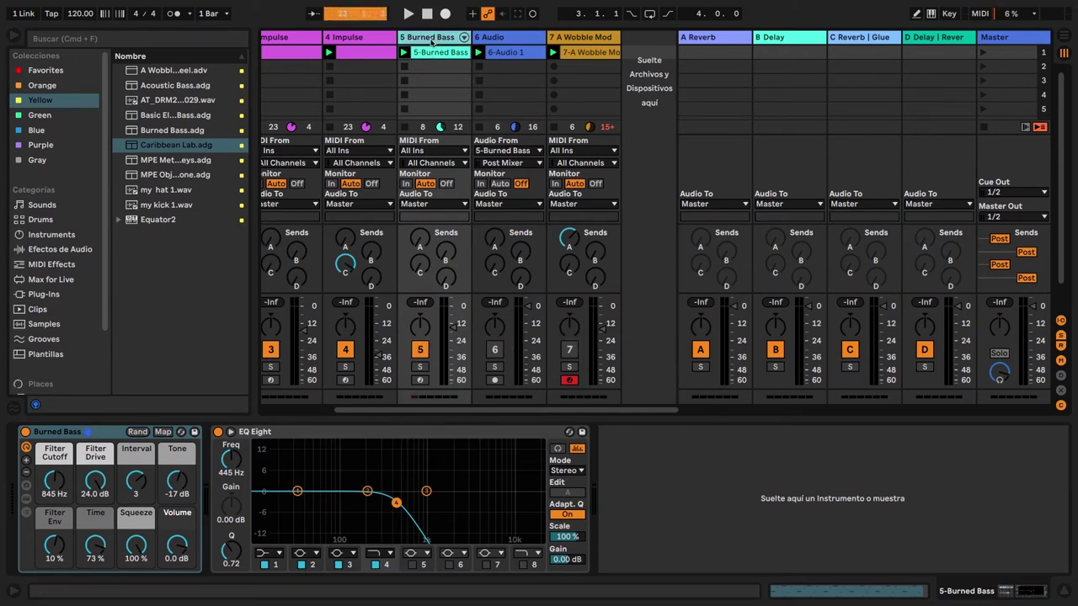
Step: Load Caribbean Lab on a new MIDI track right after Burned Bass, and record a two-bar clip in its first slot
drag(167, 147, 640, 67)
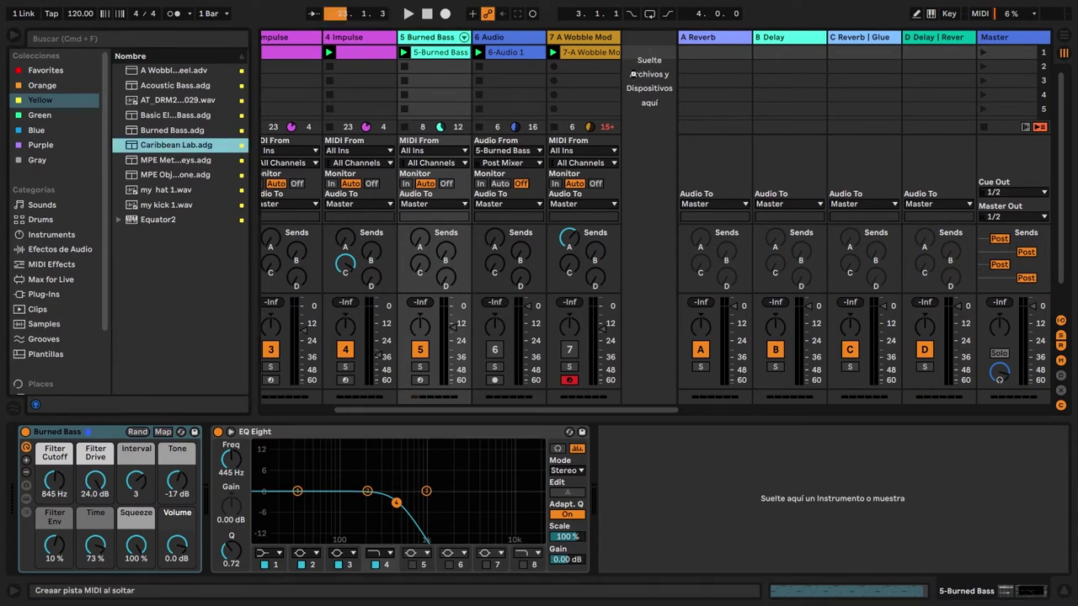
mouse_move(633, 74)
mouse_down()
mouse_move(630, 61)
mouse_move(539, 41)
mouse_move(461, 41)
mouse_up()
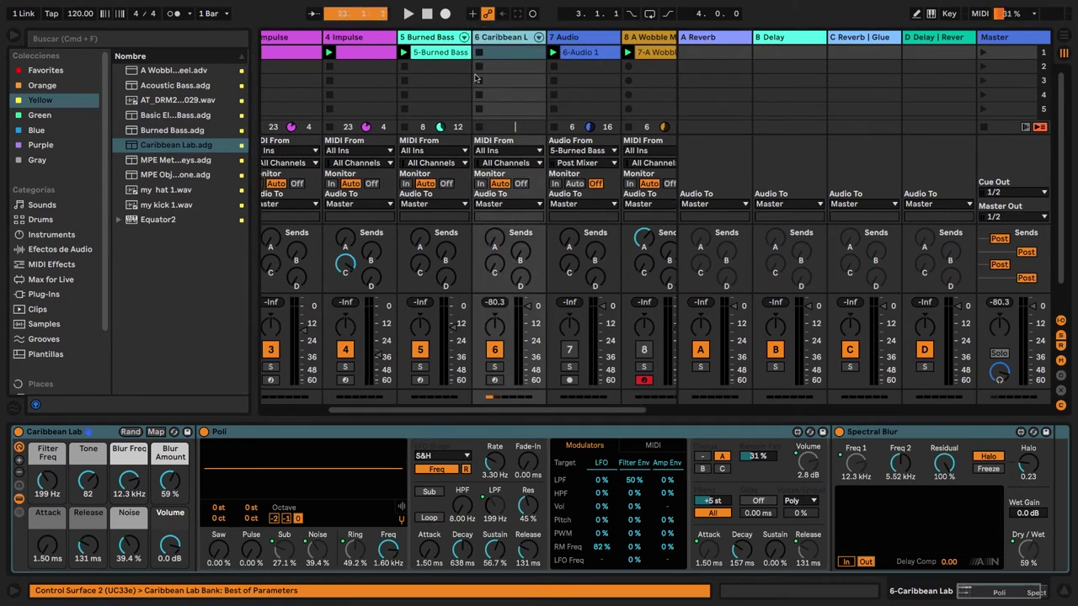
click(496, 381)
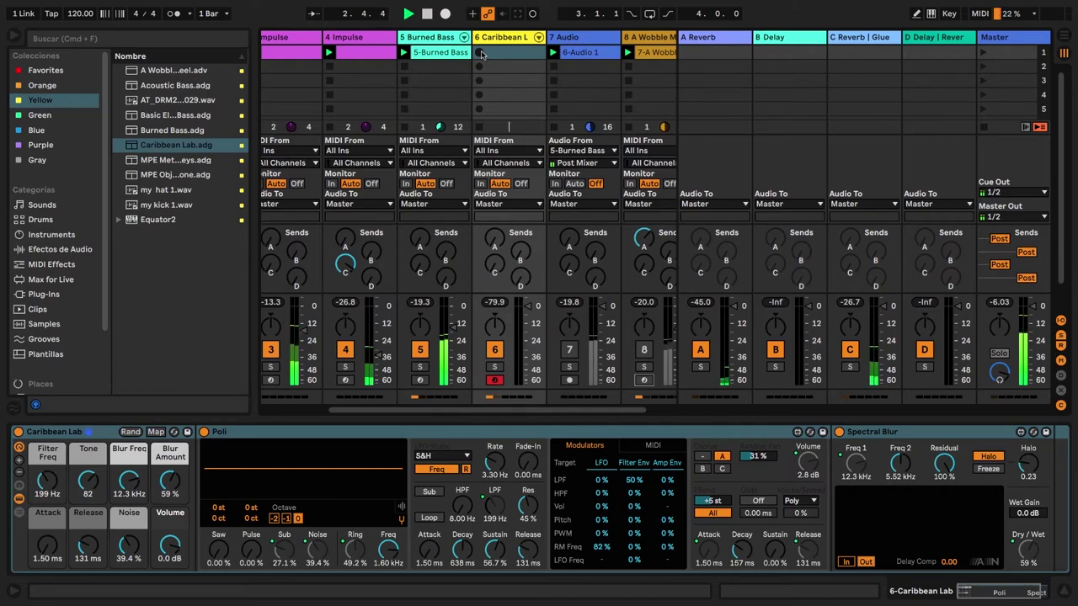
click(482, 53)
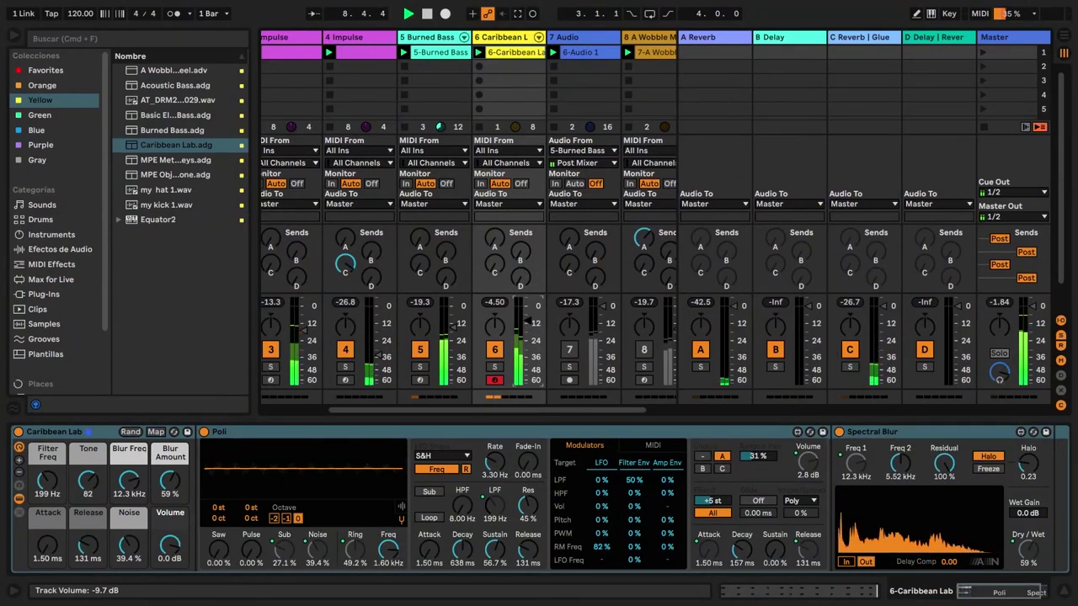
Step: Quantize the notes of the recorded Caribbean Lab clip and set its track volume to -14.0 dB
double_click(516, 53)
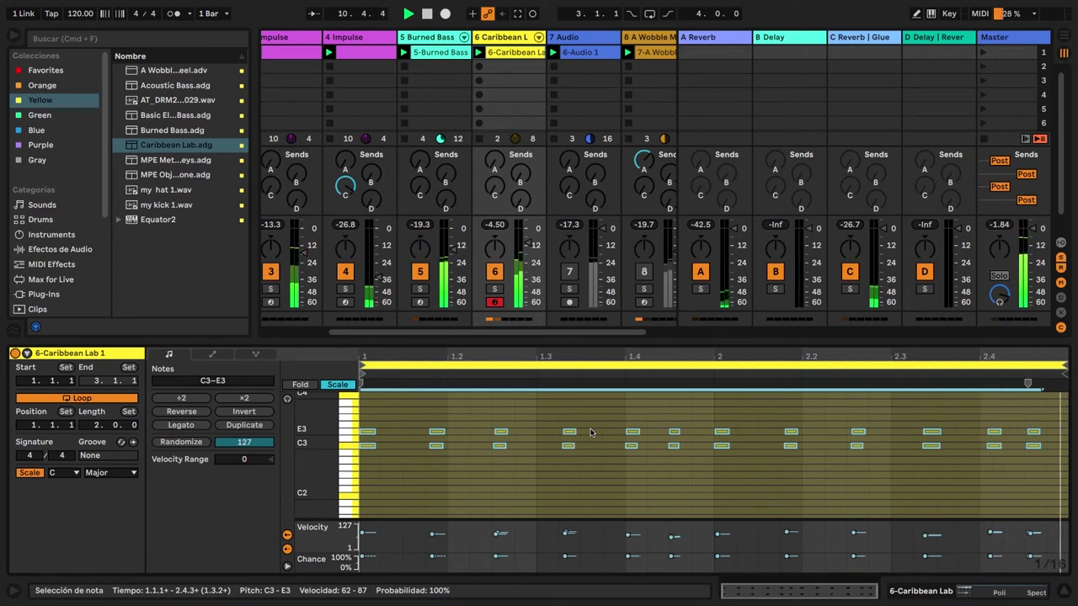
key(super+u)
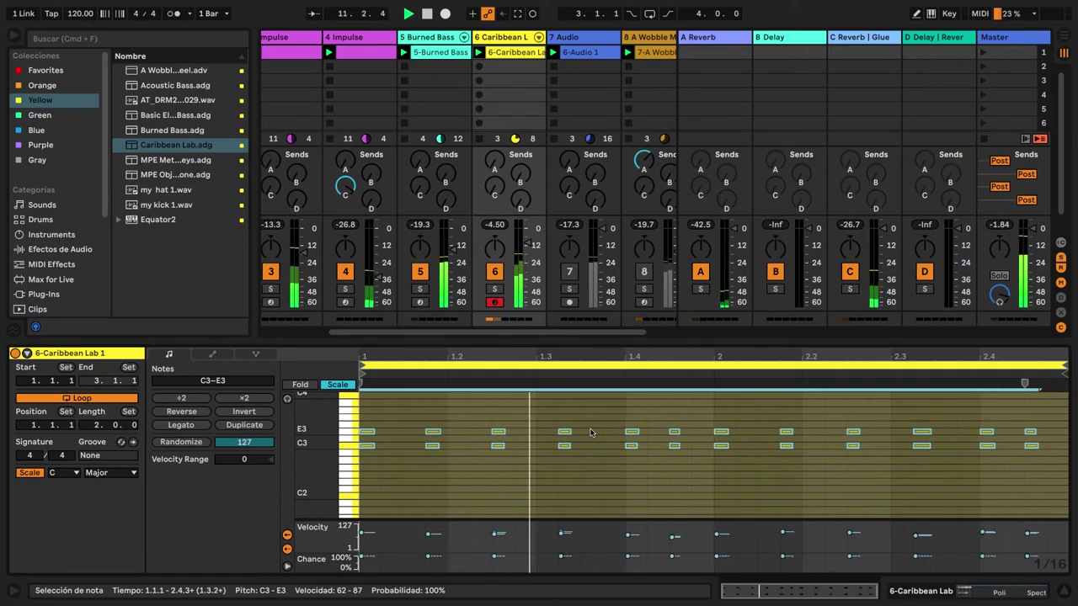
click(522, 251)
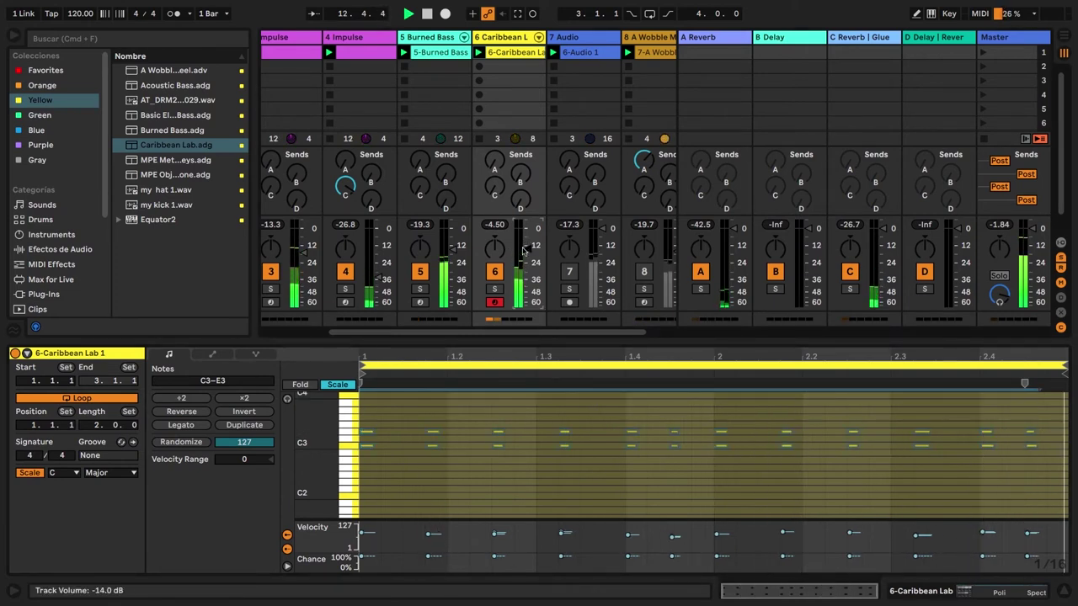
Step: Place the Burned Bass and Caribbean Lab session clips together at bar 1 of their Arrangement tracks
click(450, 54)
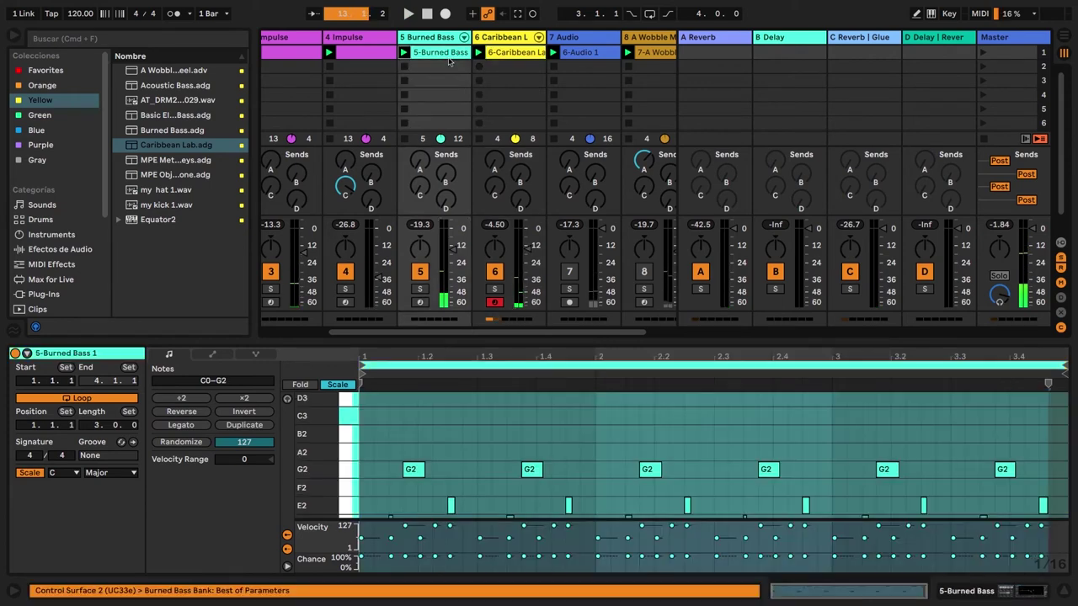
shift+click(500, 59)
mouse_move(448, 58)
mouse_down()
mouse_move(453, 78)
mouse_move(389, 153)
mouse_move(315, 147)
mouse_move(268, 167)
mouse_up()
key(Tab)
drag(318, 62, 318, 84)
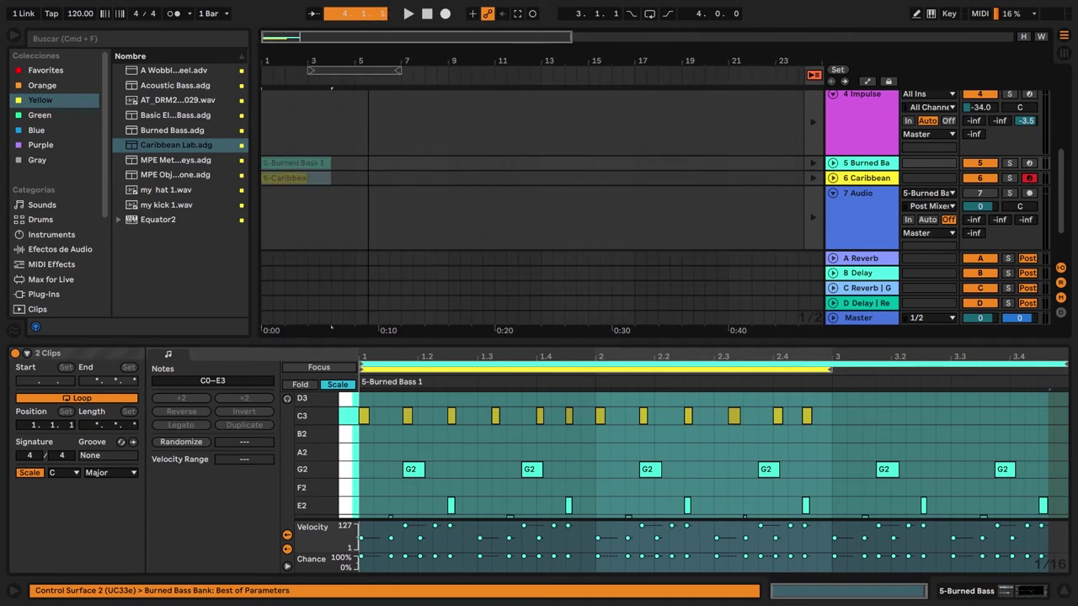
Step: Duplicate the first two bars of both arrangement clips to fill four bars, and set the loop over those four bars
click(339, 161)
click(305, 163)
drag(264, 200, 306, 167)
key(super+d)
drag(363, 209, 219, 169)
key(super+l)
Step: Return the Burned Bass and Caribbean Lab tracks to Arrangement playback and listen to the four-bar loop
click(813, 163)
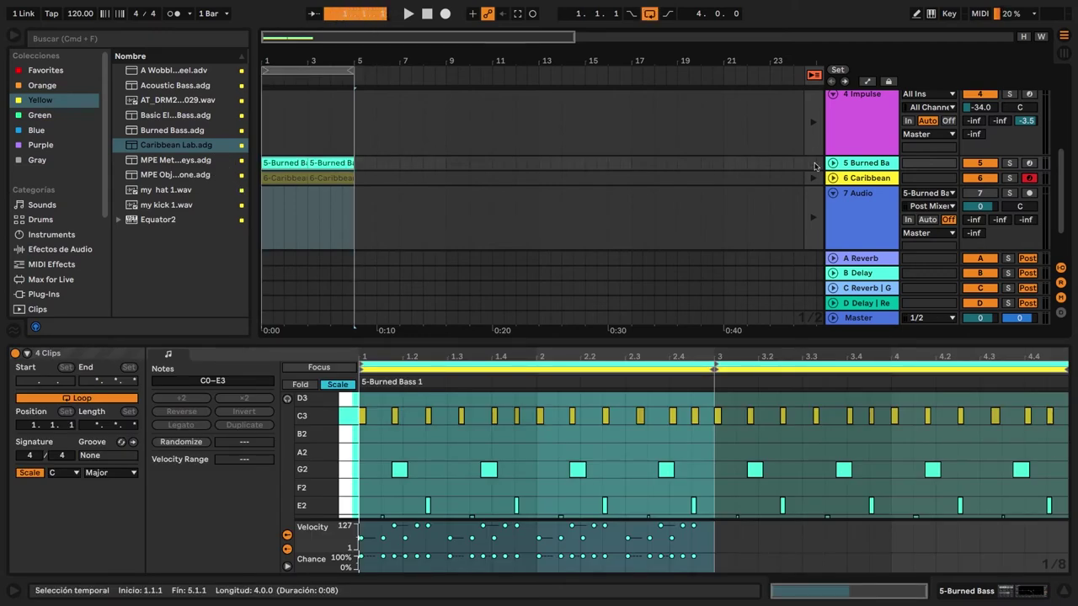
click(813, 178)
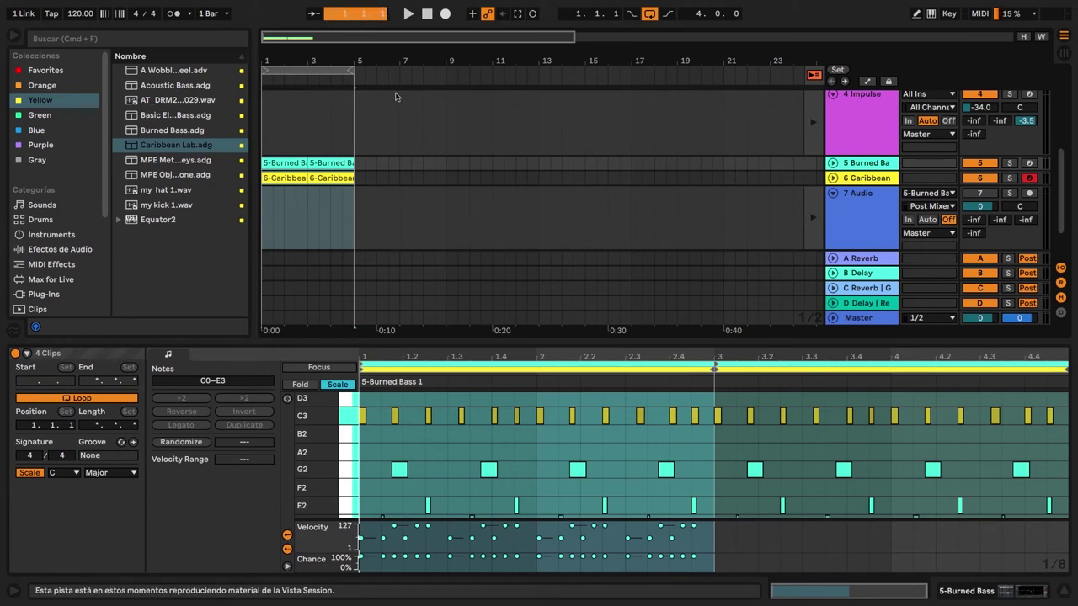
click(337, 70)
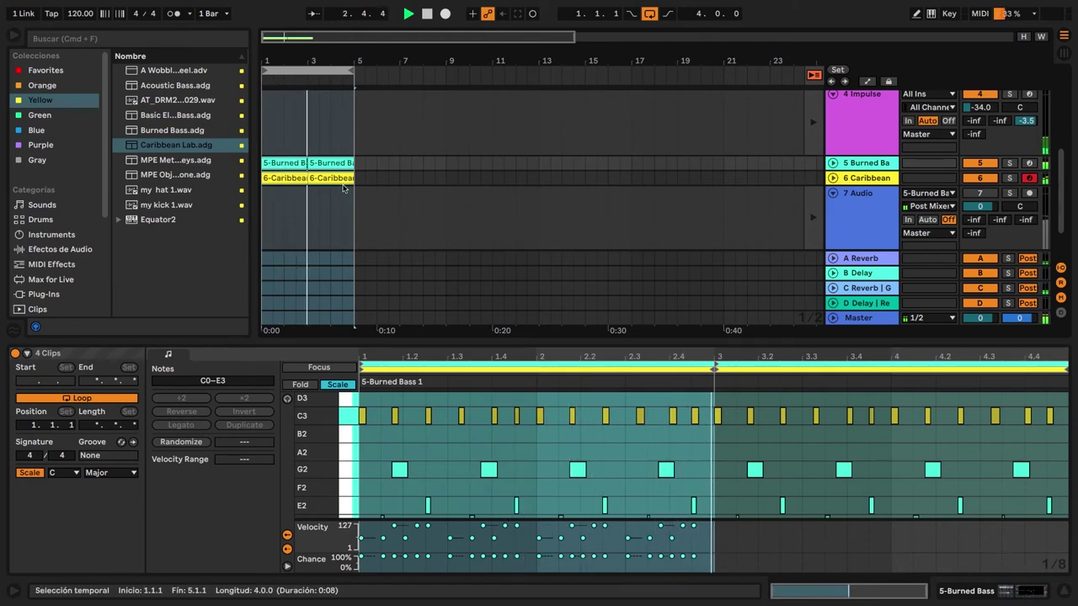
key(space)
Step: Recolour the second Burned Bass and Caribbean Lab clips, starting at bar 3, magenta
drag(312, 195, 351, 159)
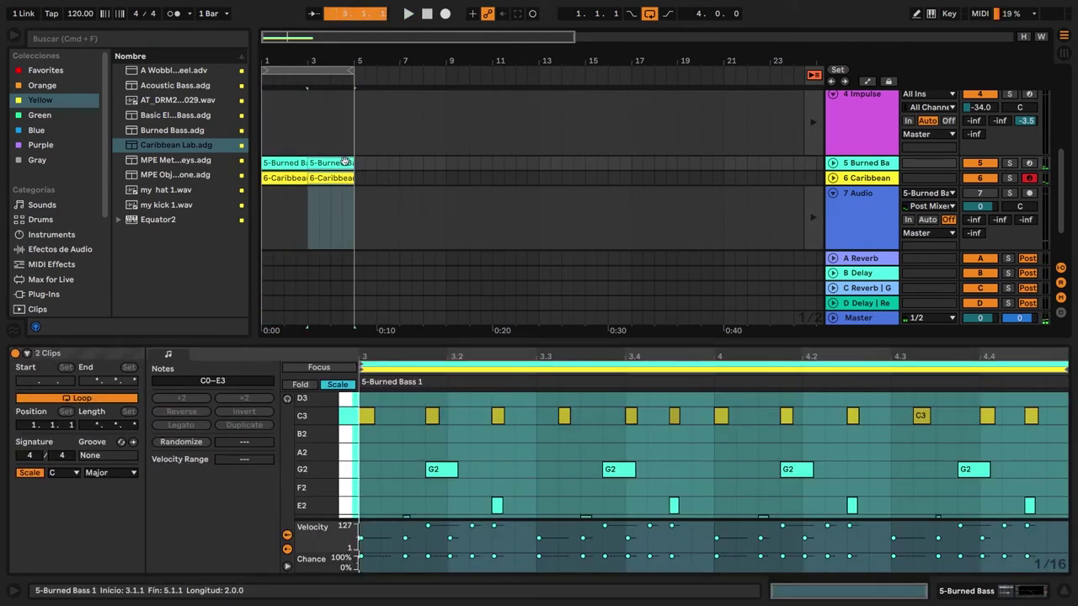
right_click(345, 161)
click(447, 420)
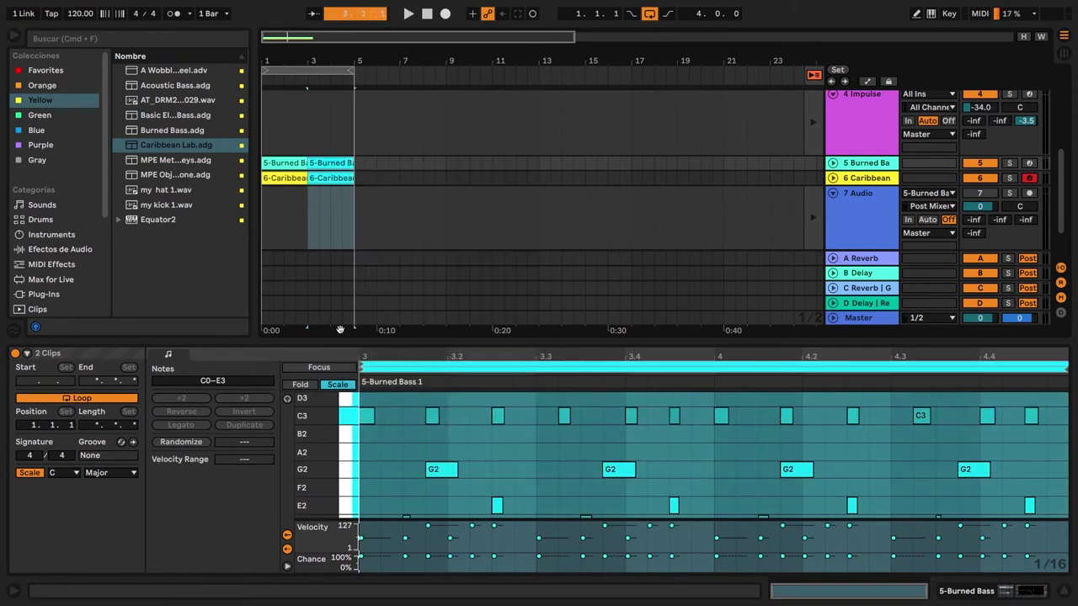
right_click(341, 180)
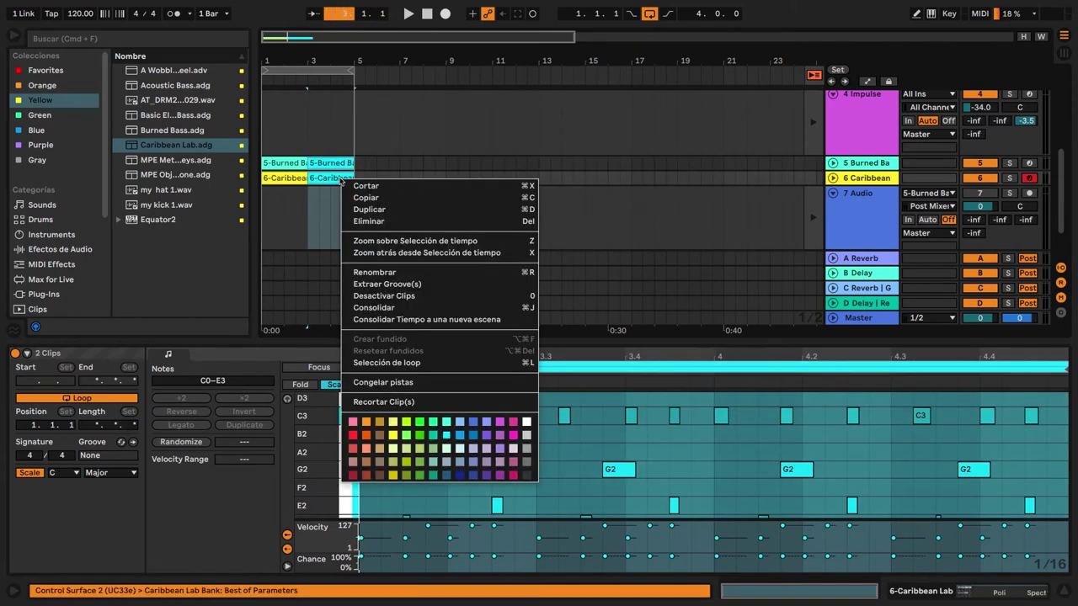
click(513, 435)
click(320, 257)
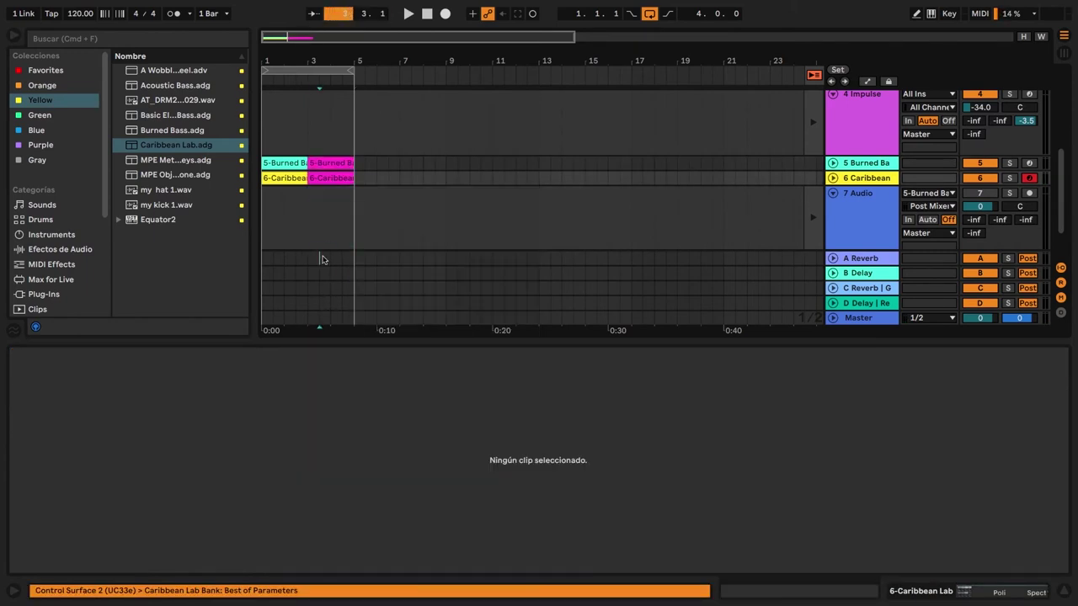
Step: Link the Burned Bass and Caribbean Lab tracks so their clips are edited together
click(308, 204)
click(869, 166)
click(869, 177)
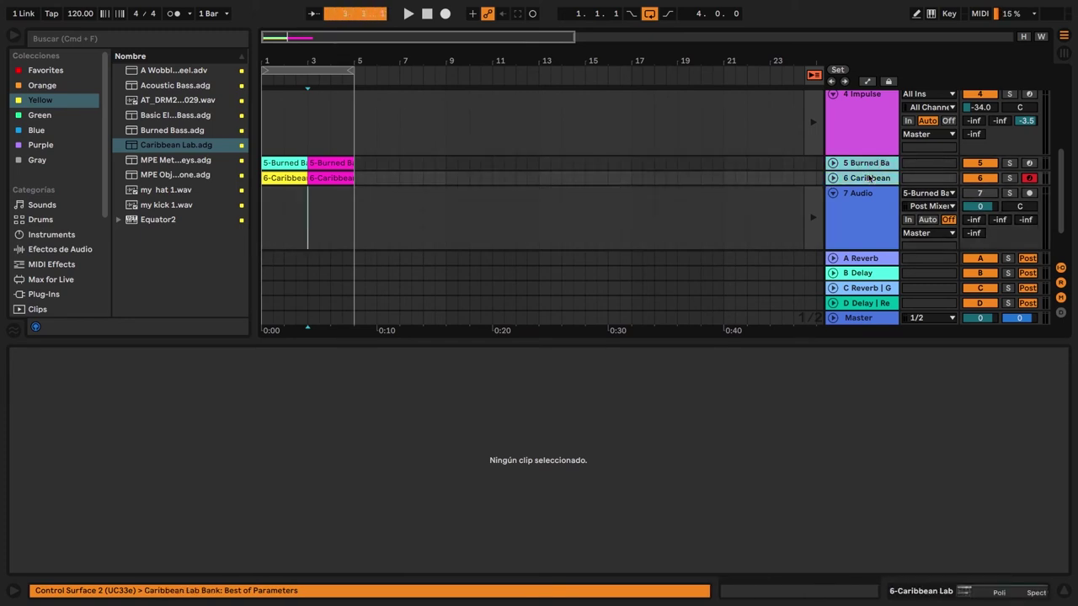
right_click(869, 177)
click(894, 369)
Step: Transpose all notes of the magenta Burned Bass and Caribbean Lab clips at bar 3 up one scale degree in C Major
drag(343, 61, 472, 80)
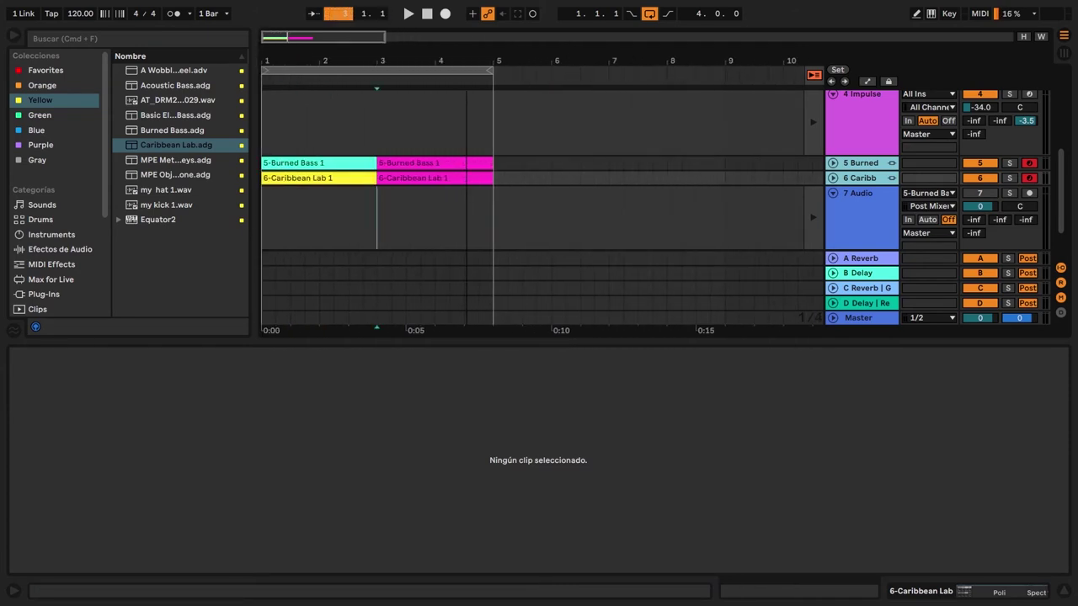
click(468, 162)
mouse_move(468, 162)
mouse_down()
mouse_move(457, 164)
mouse_move(486, 168)
mouse_up()
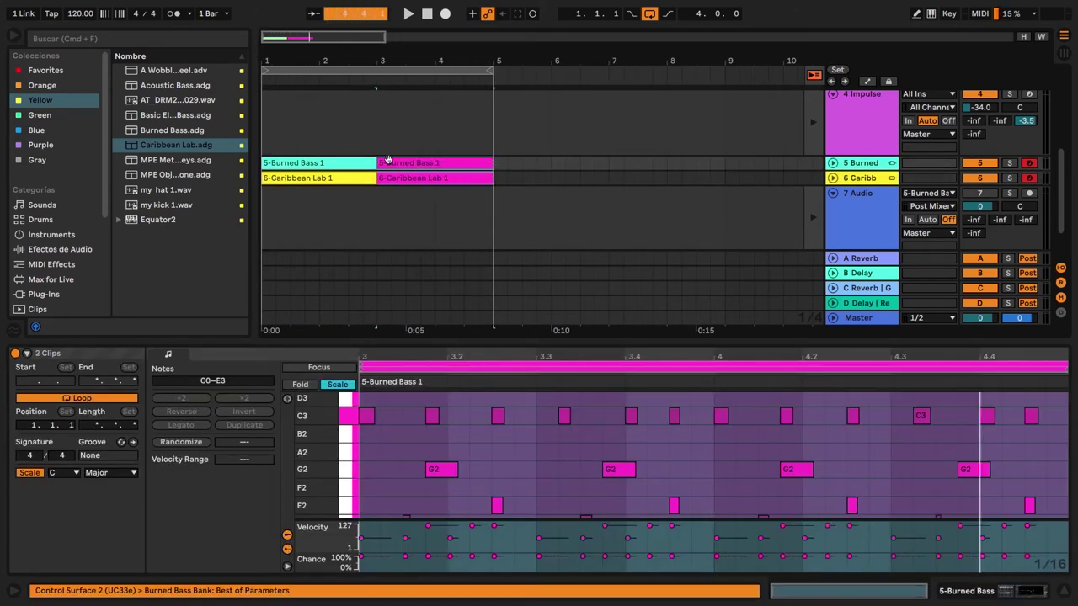
mouse_move(381, 162)
mouse_down()
mouse_move(421, 163)
mouse_move(381, 162)
mouse_up()
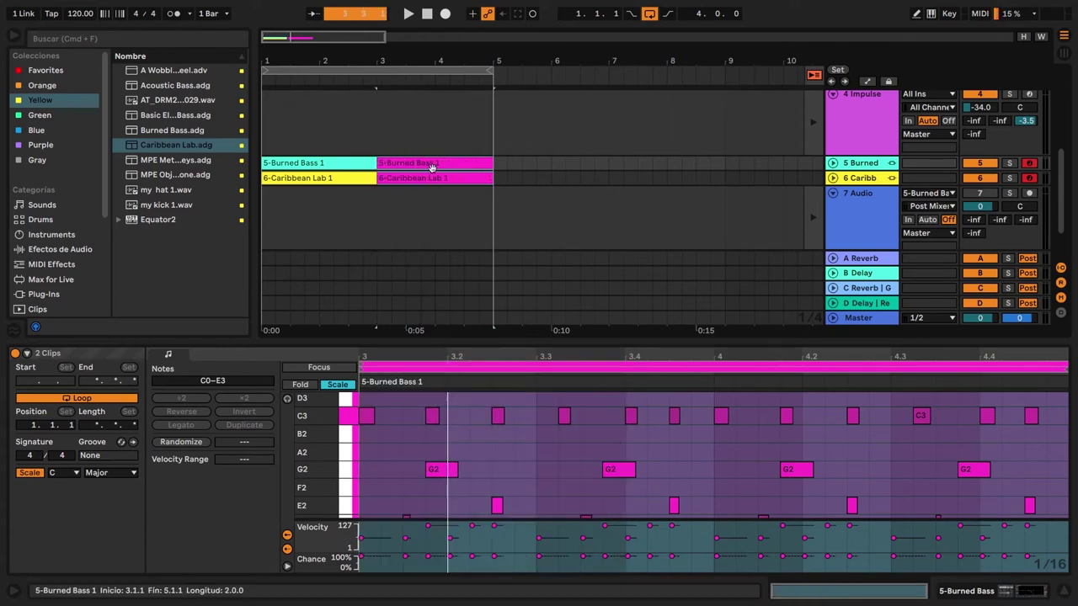
drag(606, 342, 617, 257)
click(718, 403)
key(ctrl+a)
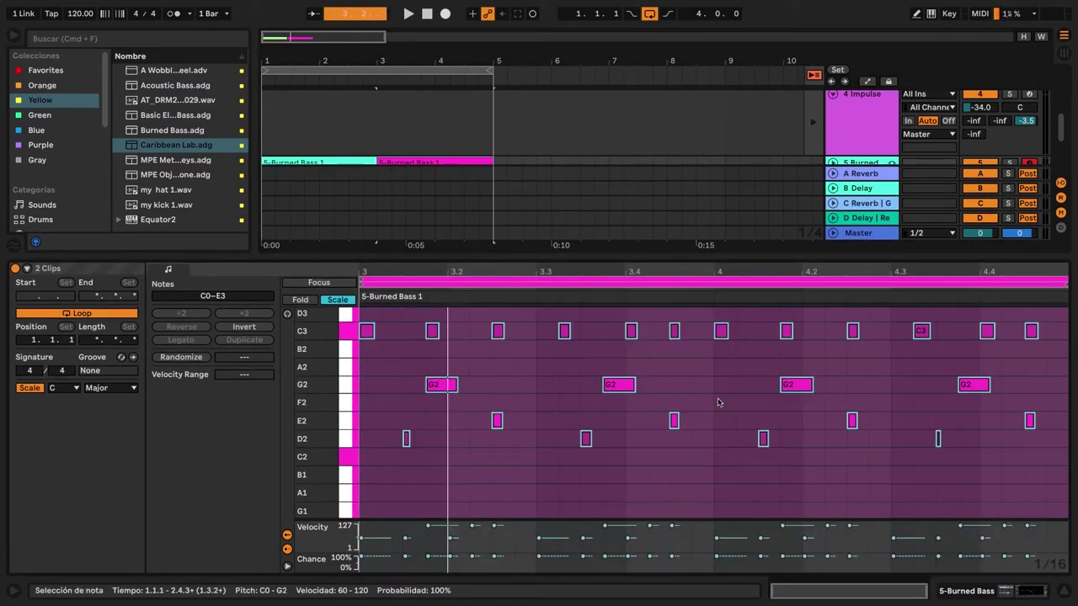
key(Up)
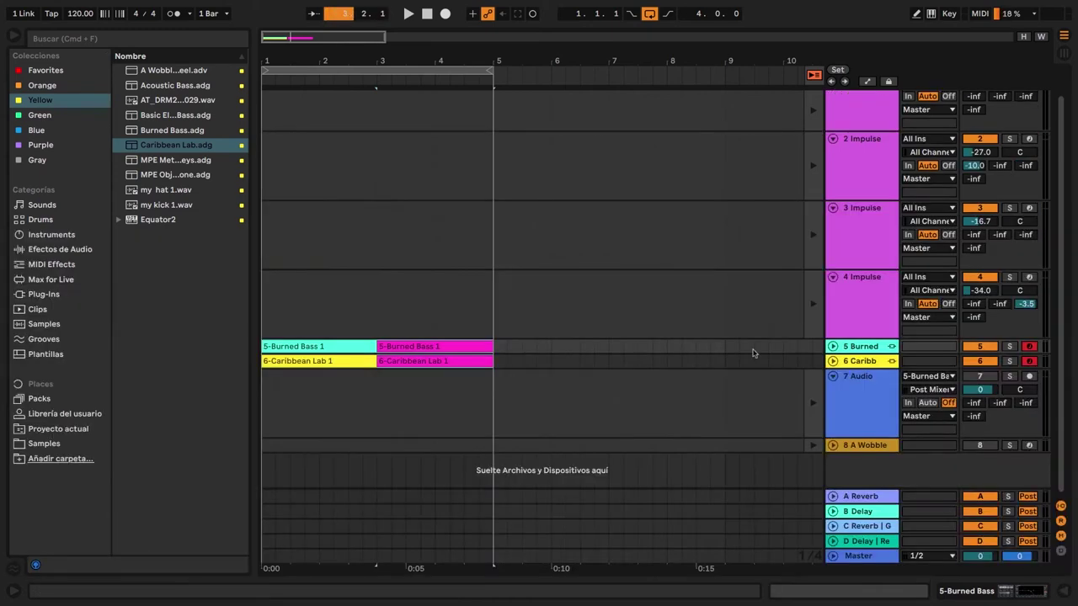
Step: Hide the clip view and listen to the four-bar arrangement loop
click(1068, 595)
click(347, 73)
key(space)
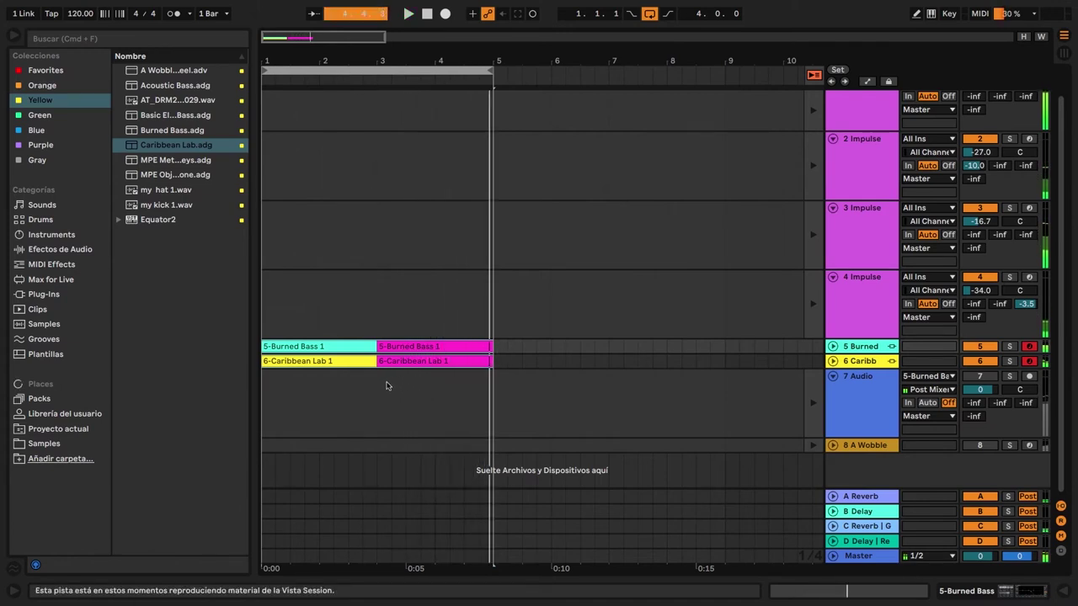
Step: Duplicate the magenta Burned Bass and Caribbean Lab clips to bar 5 and recolour the copies orange
drag(387, 386, 494, 395)
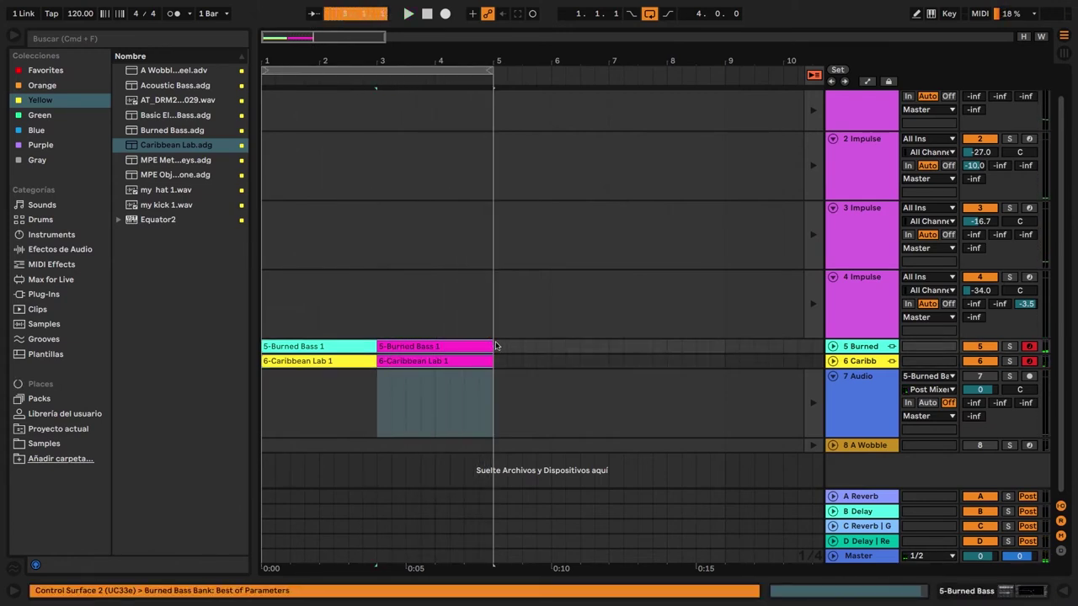
key(super+d)
right_click(537, 360)
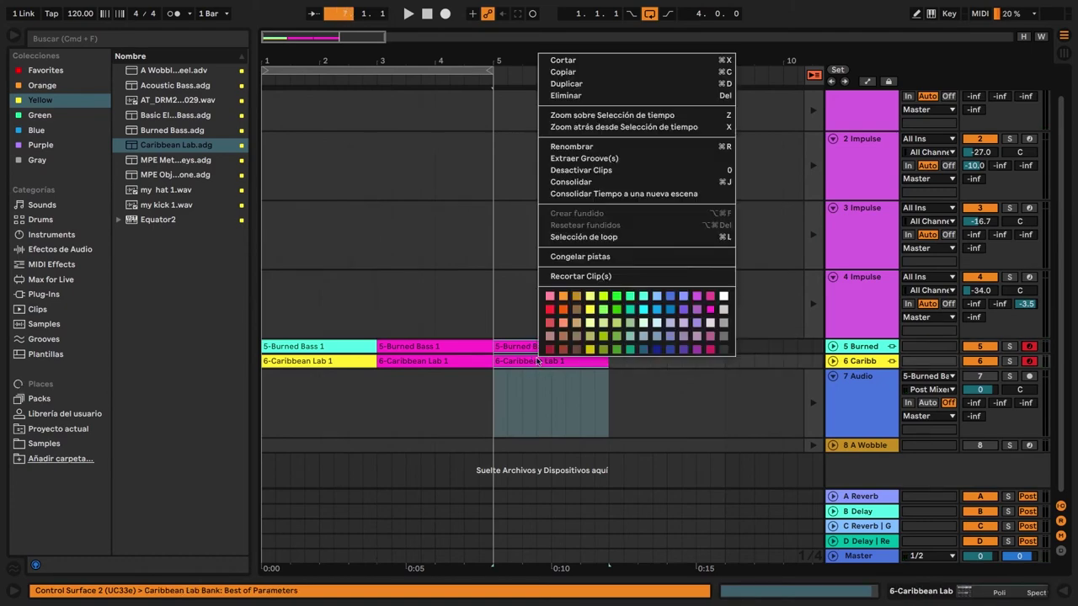
click(564, 310)
Step: Transpose all notes of both orange clips at bar 5 up one more scale degree
double_click(540, 347)
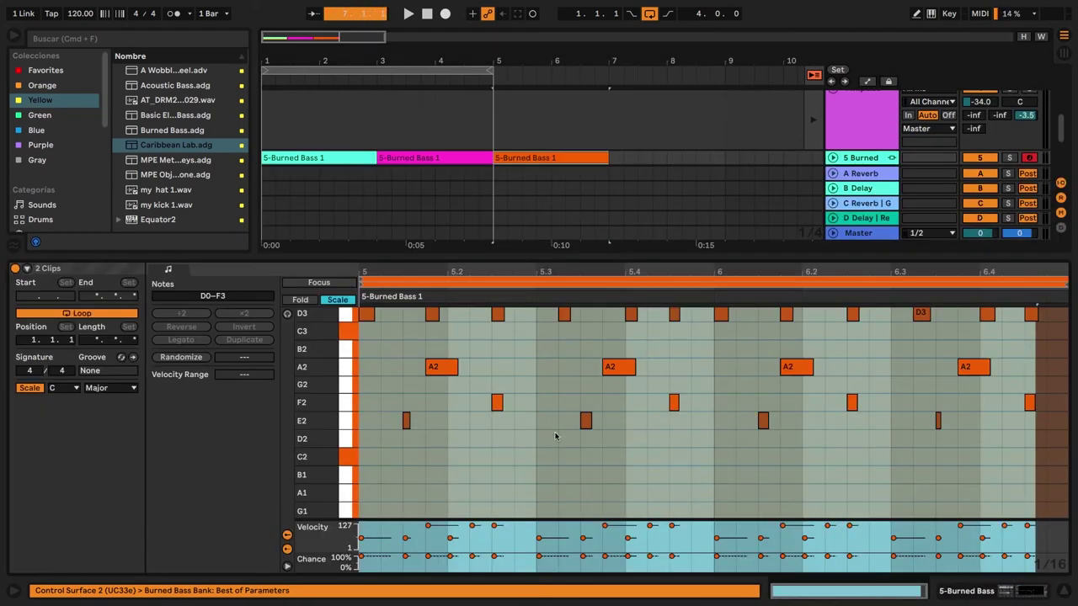
key(Up)
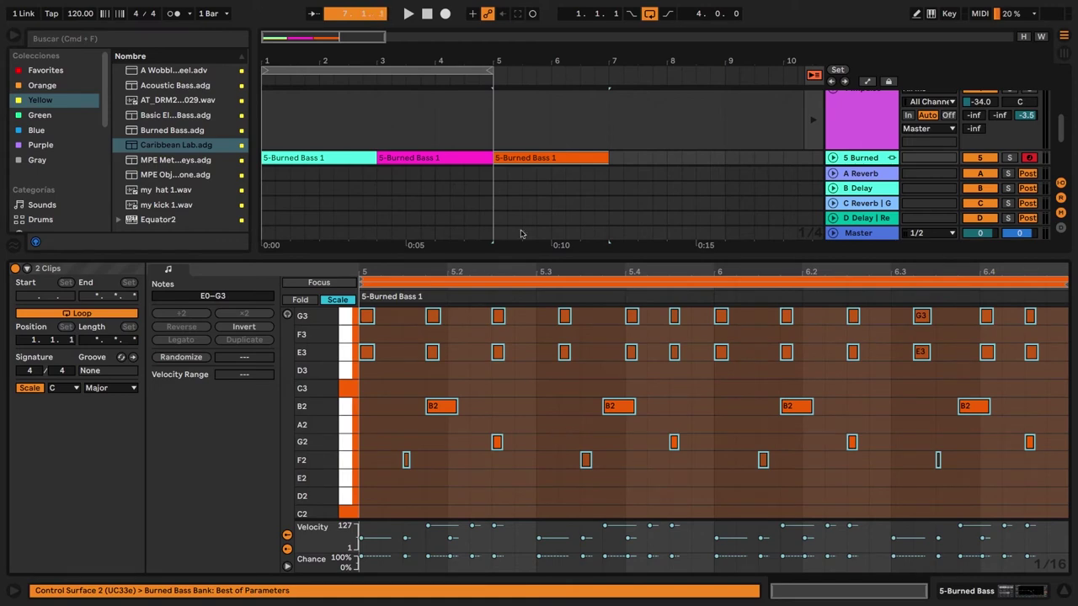
key(ctrl+a)
Step: Set the loop over the first six bars and listen to the three clip pairs
key(space)
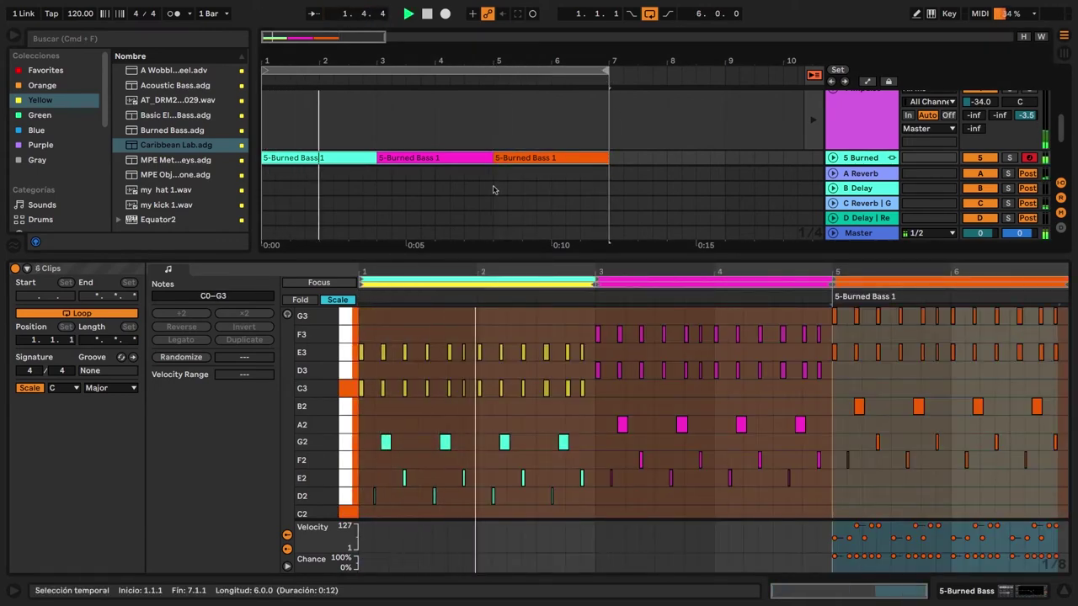
click(355, 158)
drag(355, 159, 351, 114)
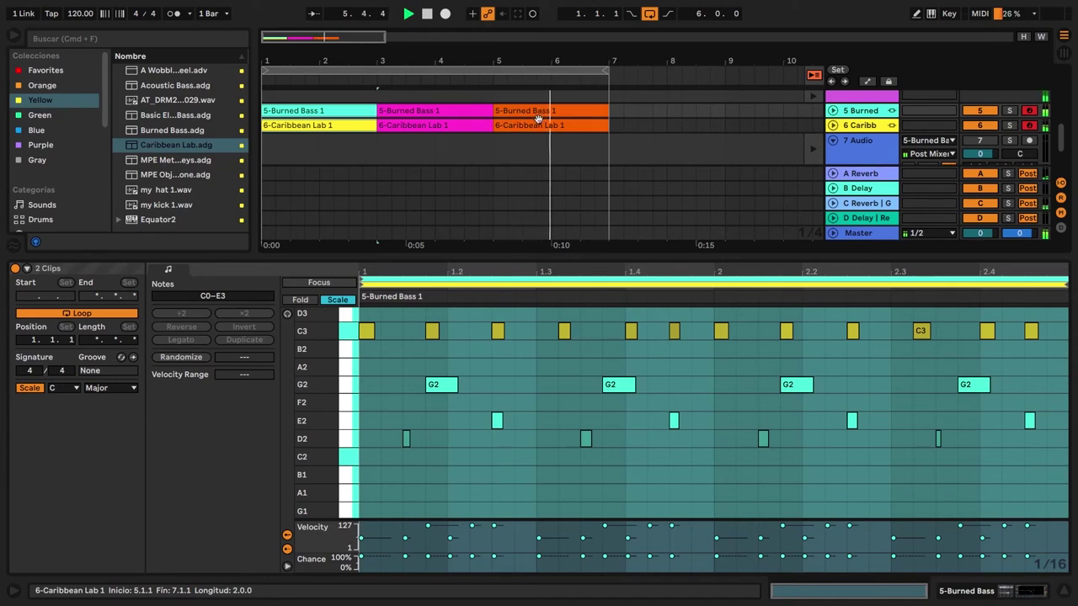
Step: Move the orange clip pair to bar 7 and copy the opening clip pair from bar 1 to bar 5
click(539, 112)
drag(539, 112, 655, 113)
click(354, 111)
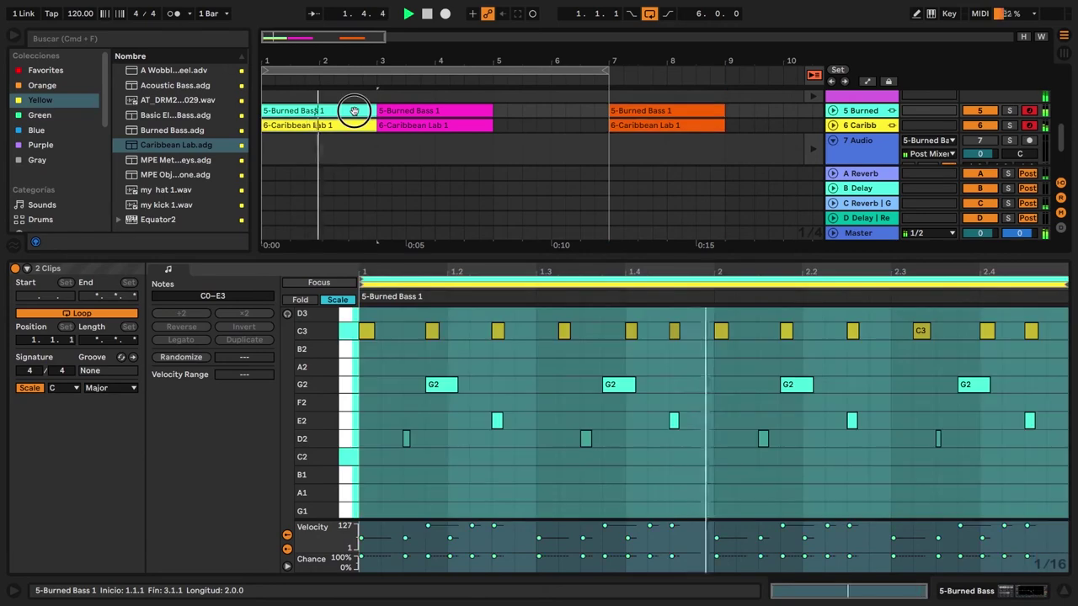
drag(354, 112, 588, 113)
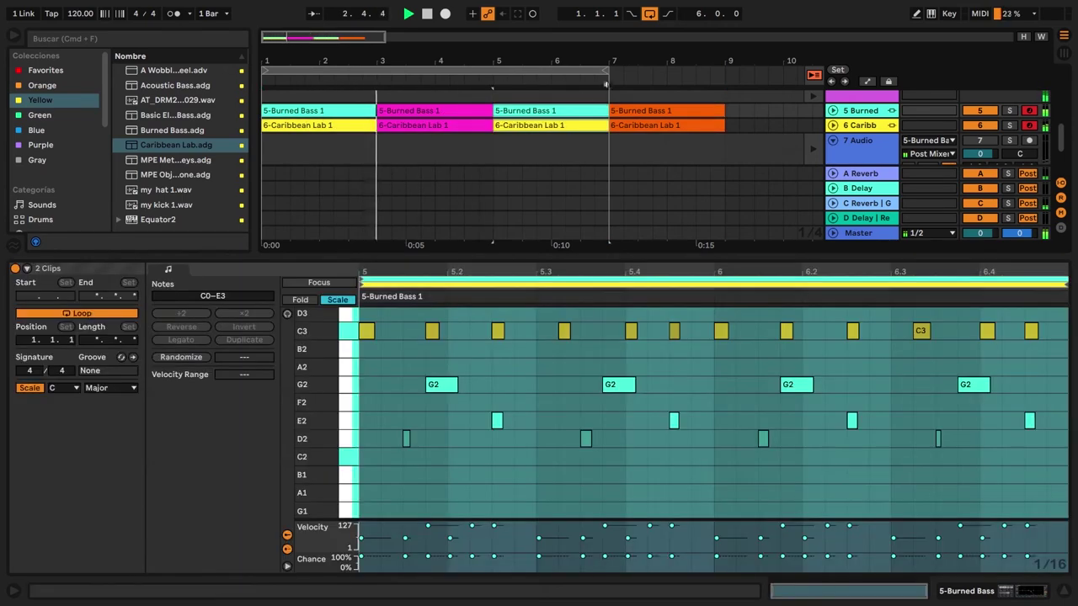
Step: Extend the arrangement loop to eight bars and listen to the full progression
drag(610, 73, 725, 73)
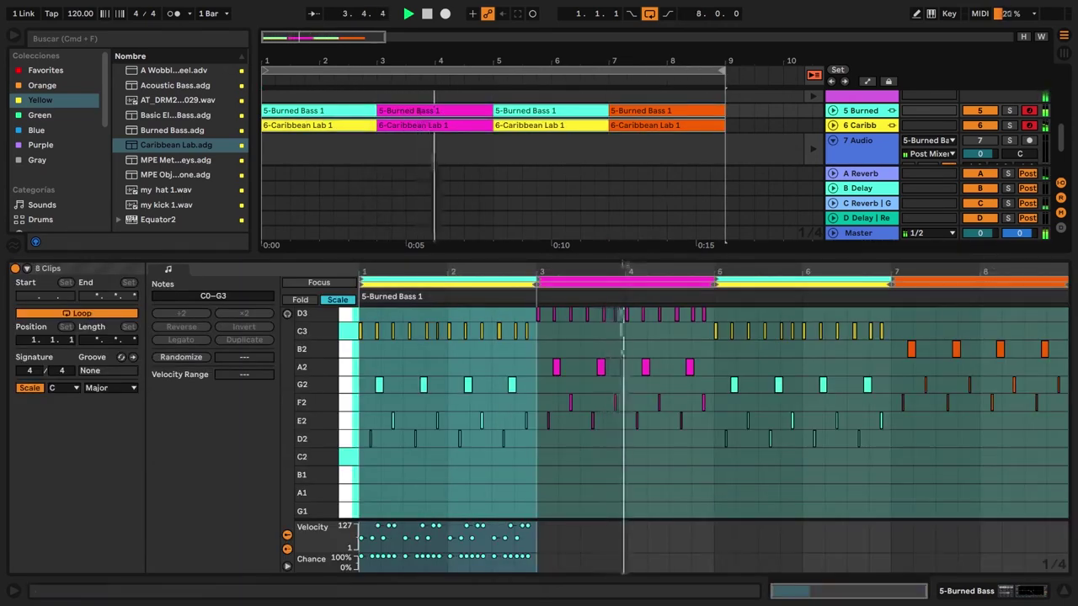
drag(624, 256, 601, 412)
drag(523, 62, 398, 61)
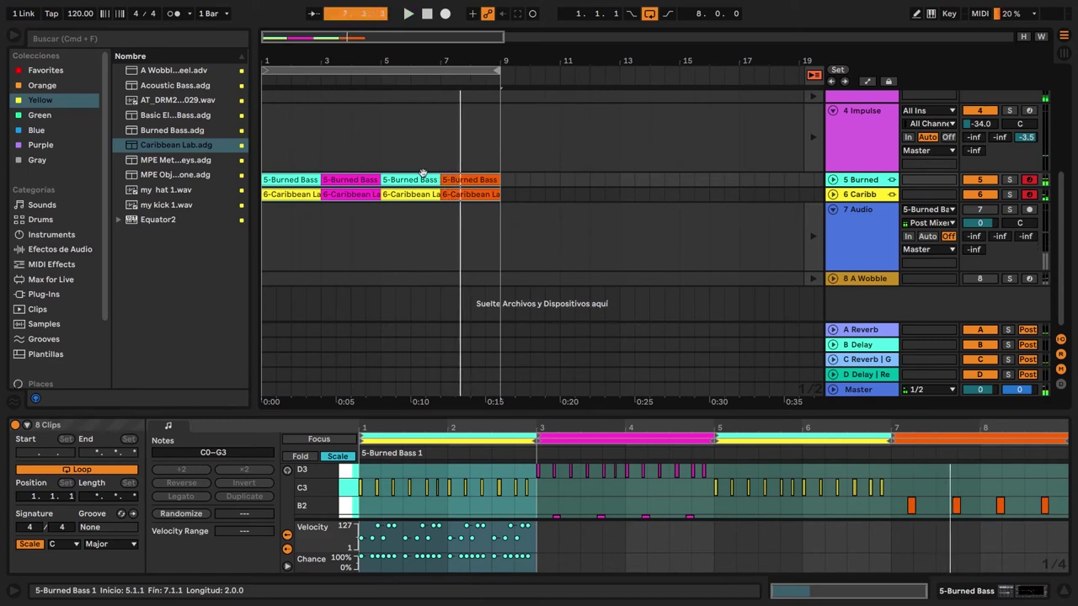
Step: Raise the Caribbean Lab track's send A to the Reverb return and play the loop to hear it
key(Tab)
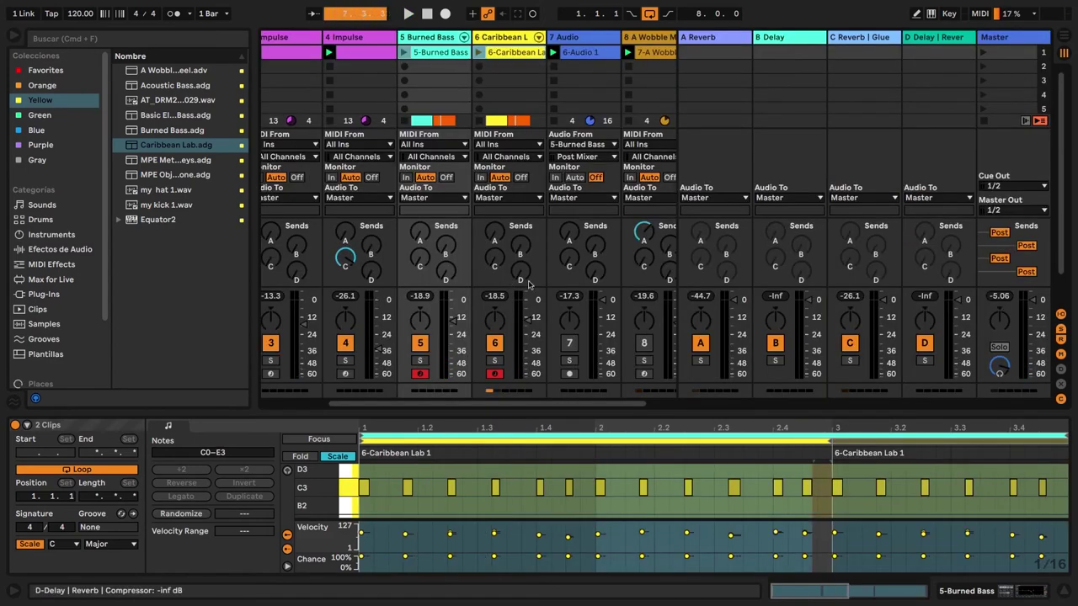
drag(518, 405, 510, 405)
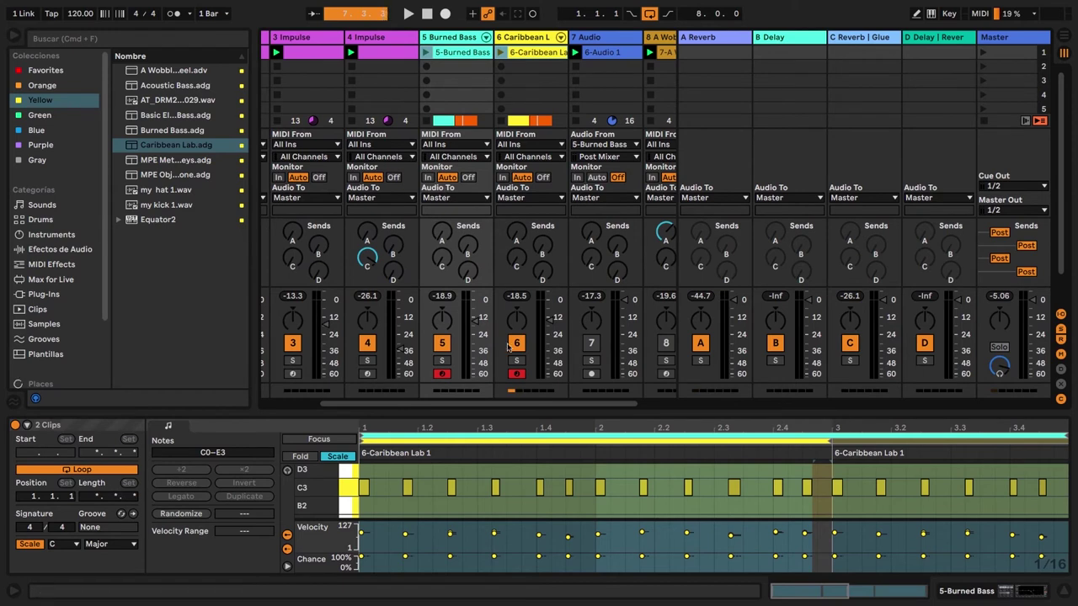
drag(604, 406, 604, 405)
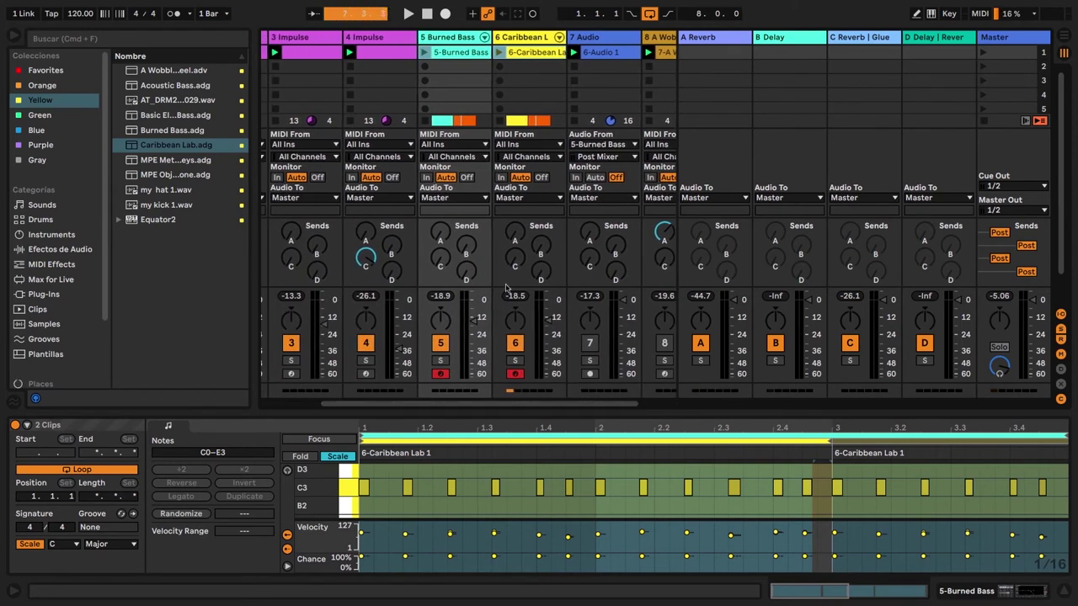
drag(514, 239, 514, 237)
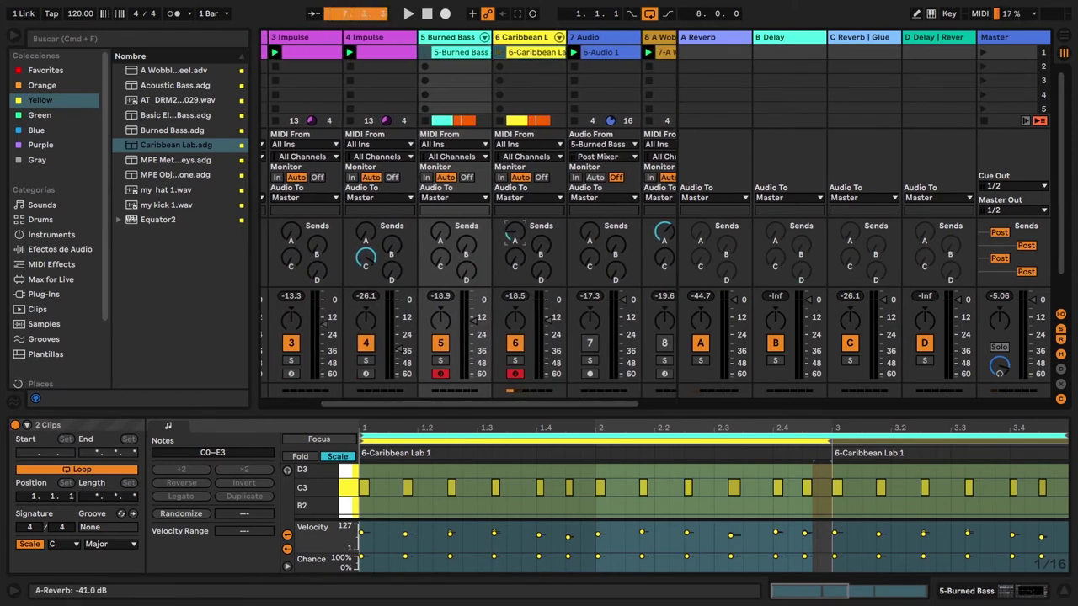
drag(514, 231, 514, 219)
key(space)
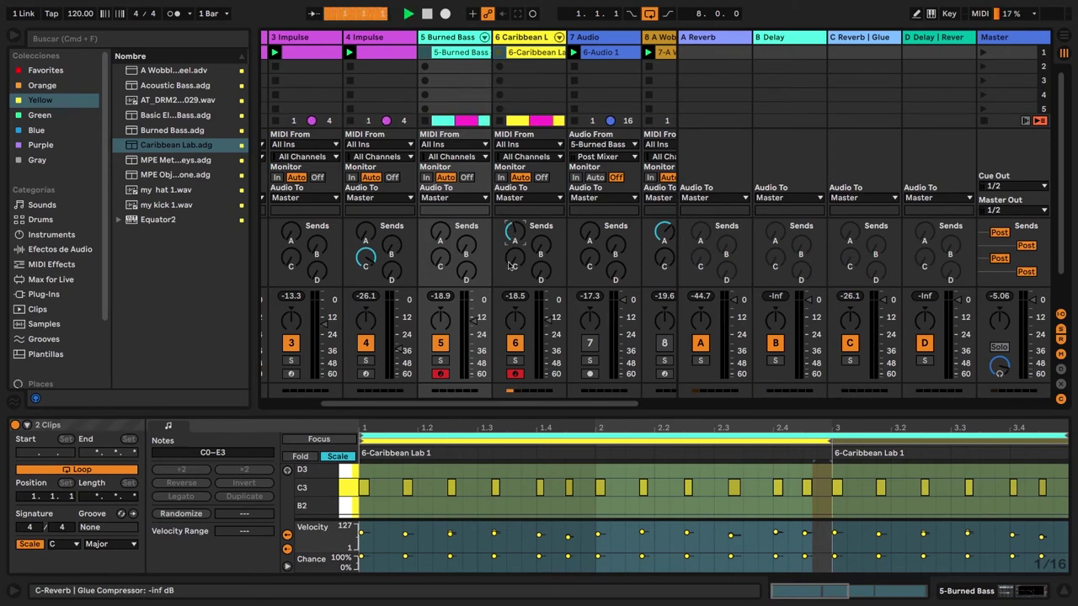
key(Tab)
key(Tab)
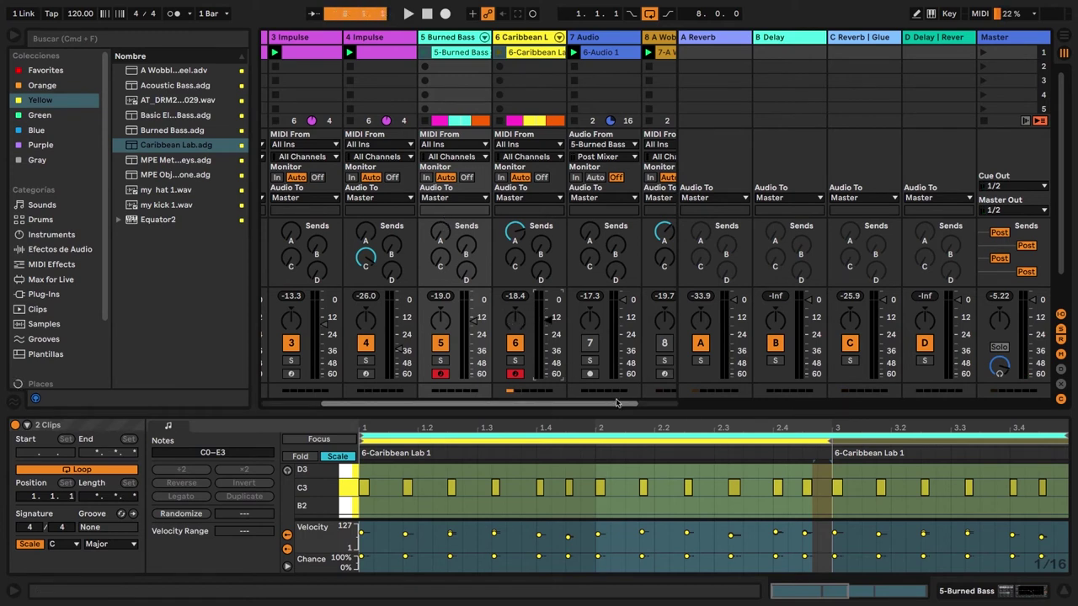
Step: Load the Analogue Techno Kit Creator drum preset onto a new MIDI track after the Wobble track
drag(623, 402, 698, 405)
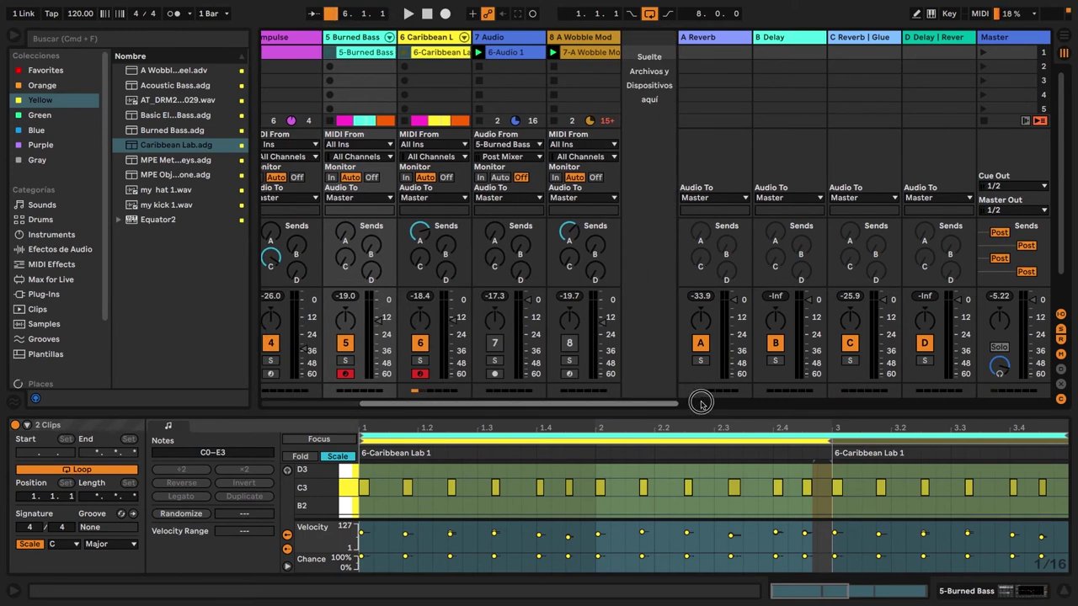
click(38, 220)
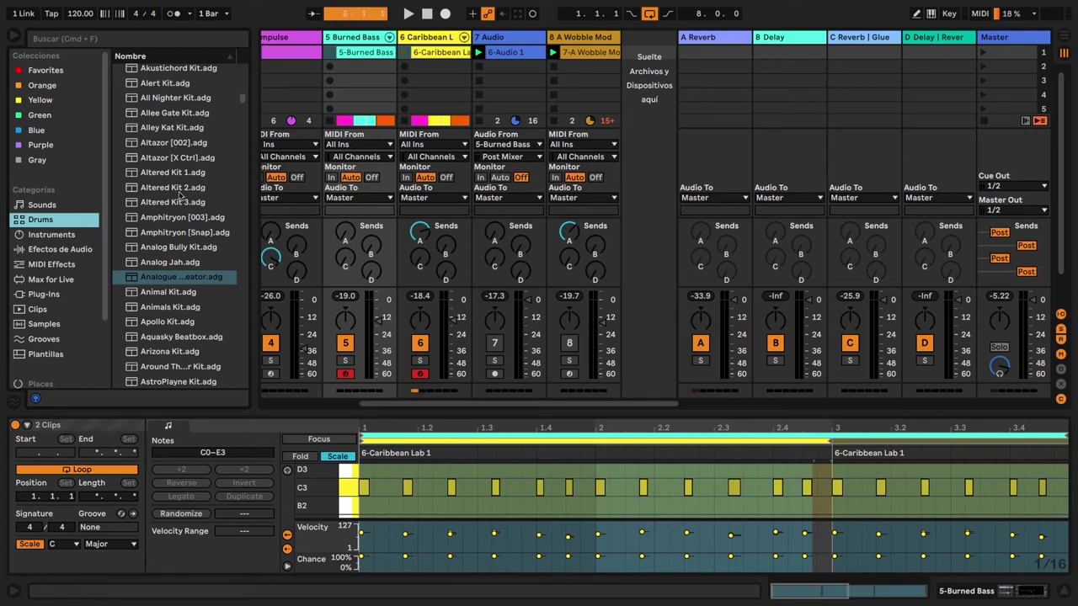
scroll(176, 192, down, 15)
scroll(189, 255, up, 5)
scroll(186, 256, up, 7)
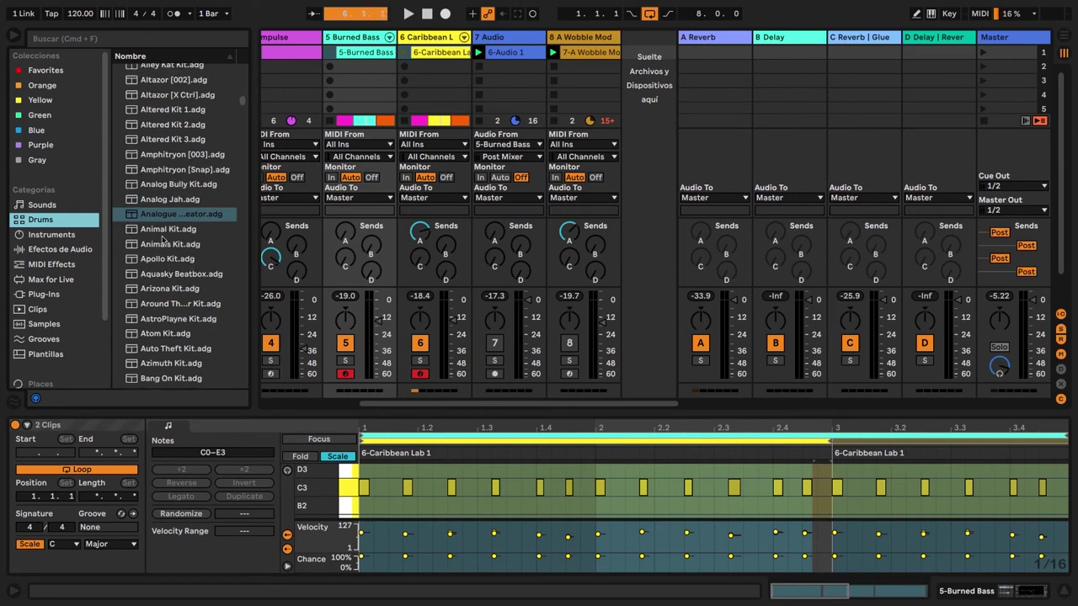
drag(154, 217, 648, 80)
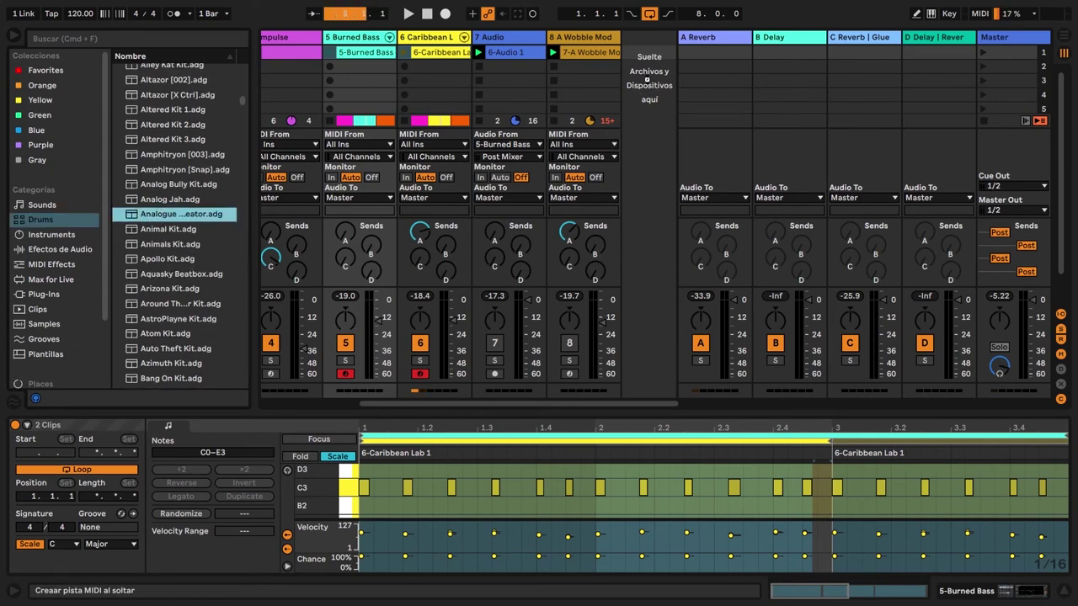
drag(648, 80, 647, 80)
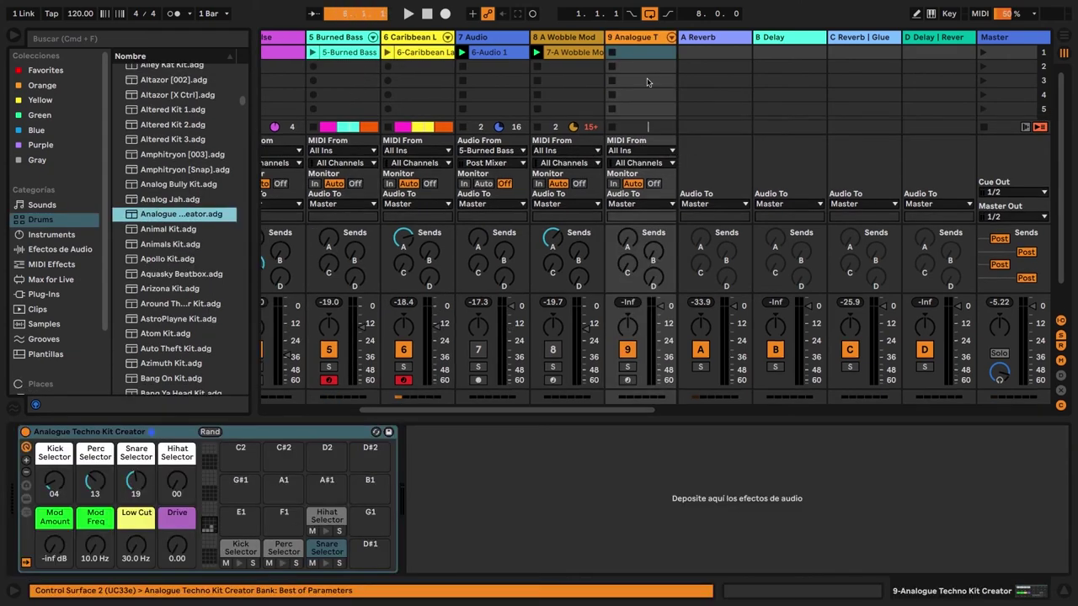
Step: Create a one-bar clip in the drum track's first slot and turn off scale filtering to list all four kit sounds
double_click(642, 54)
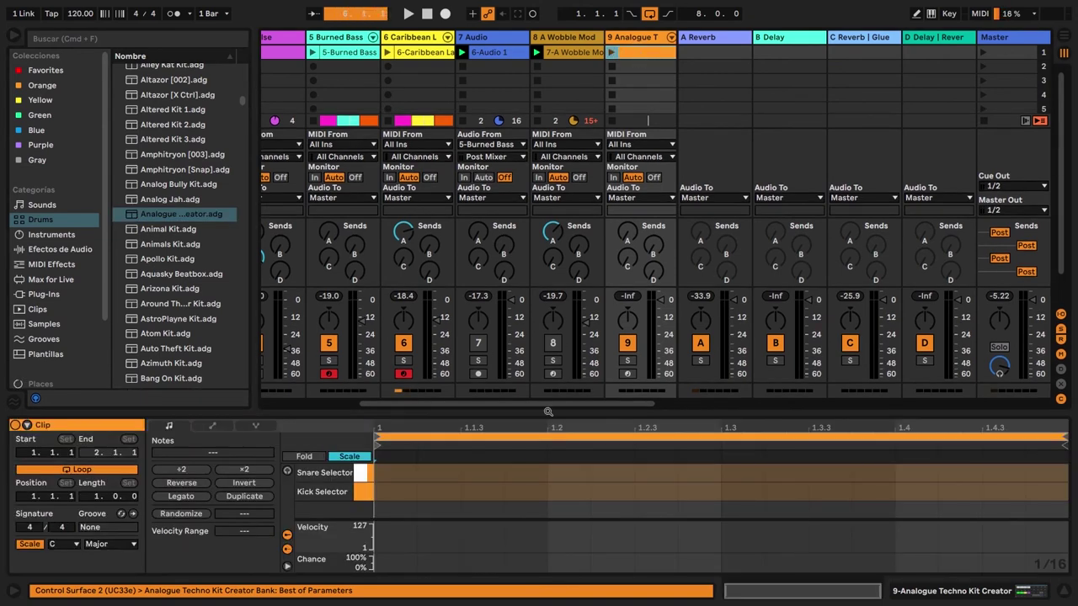
drag(569, 415, 562, 314)
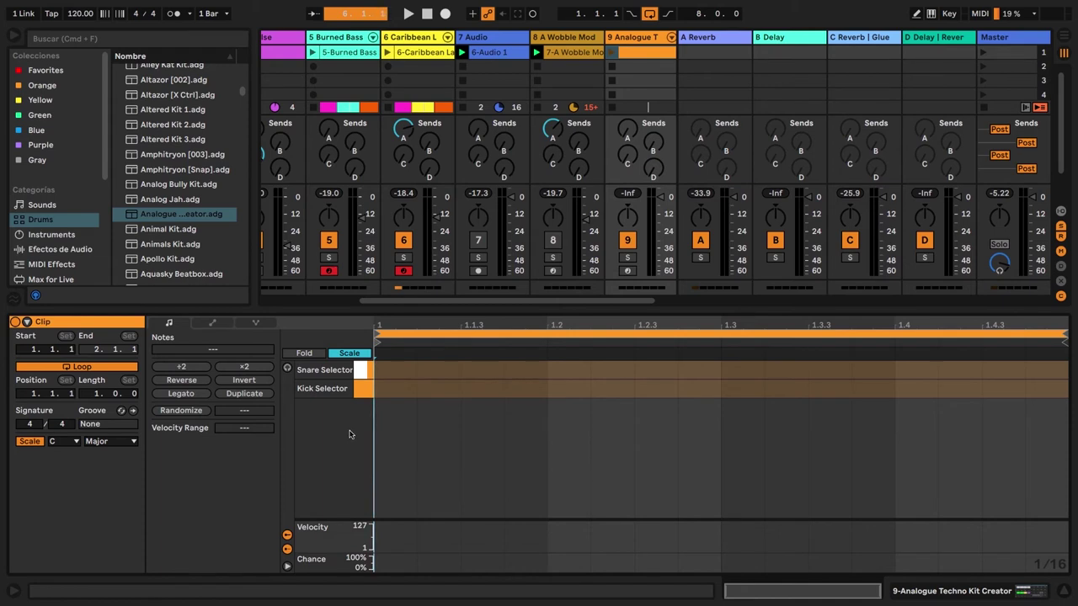
click(348, 353)
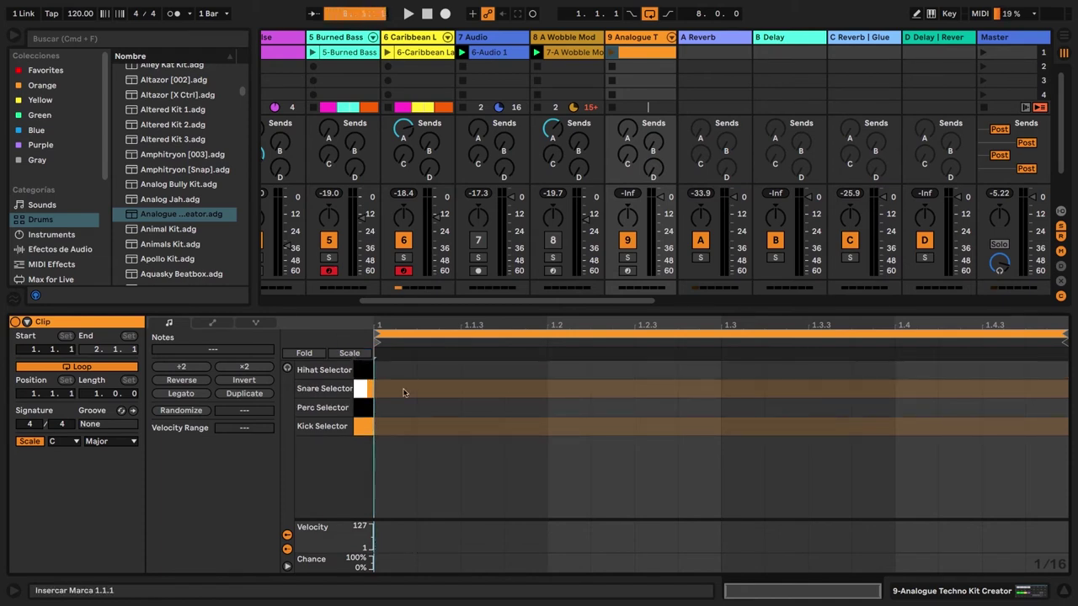
click(459, 481)
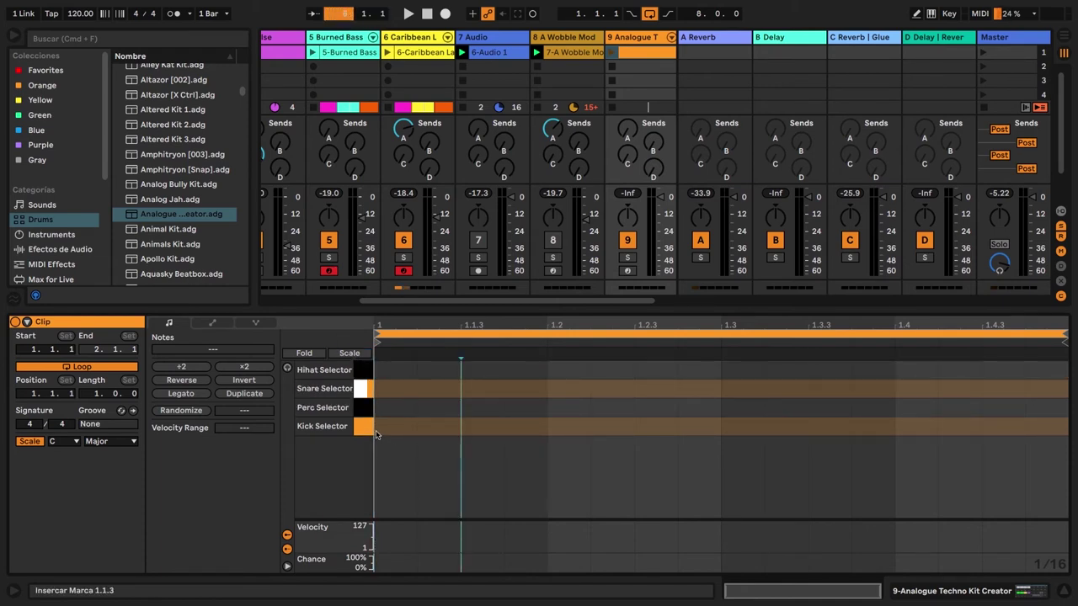
Step: Fill the bar with sixteen consecutive 1/16 notes on the Hihat Selector row
double_click(383, 371)
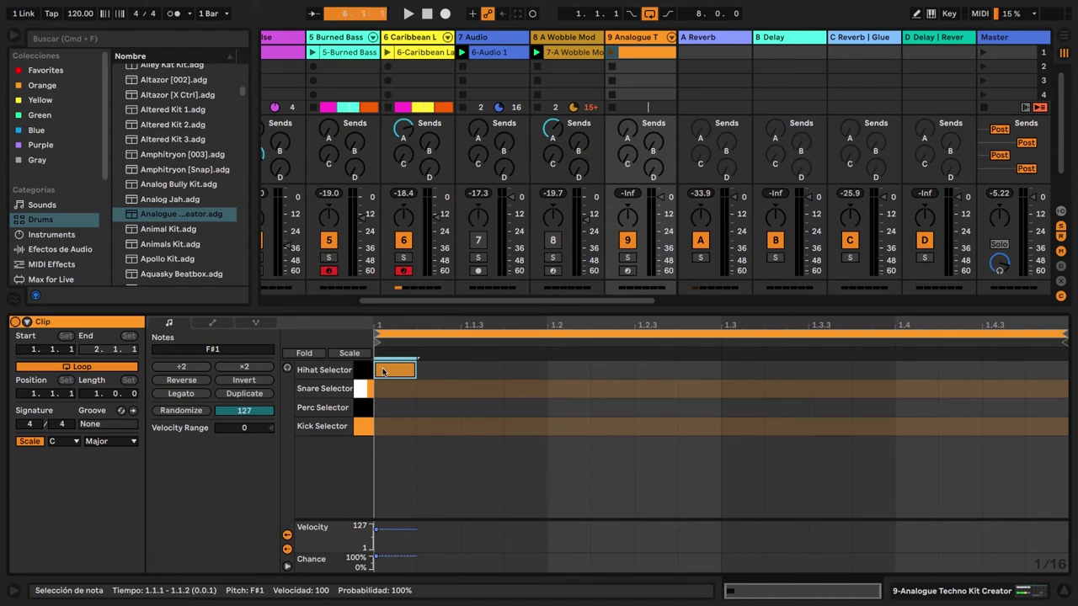
key(ctrl+d)
key(ctrl+d)
key(ctrl+d)
key(ctrl+d)
key(ctrl+d)
key(ctrl+d)
key(ctrl+d)
key(ctrl+d)
key(ctrl+d)
key(ctrl+d)
key(ctrl+d)
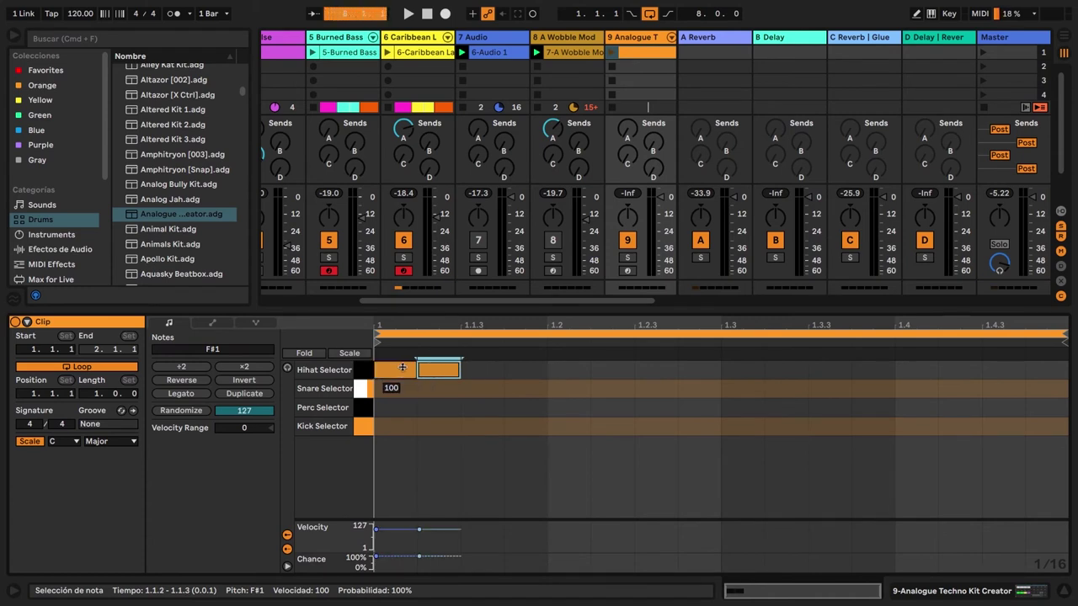
key(ctrl+d)
key(ctrl+d)
key(ctrl+d)
key(ctrl+d)
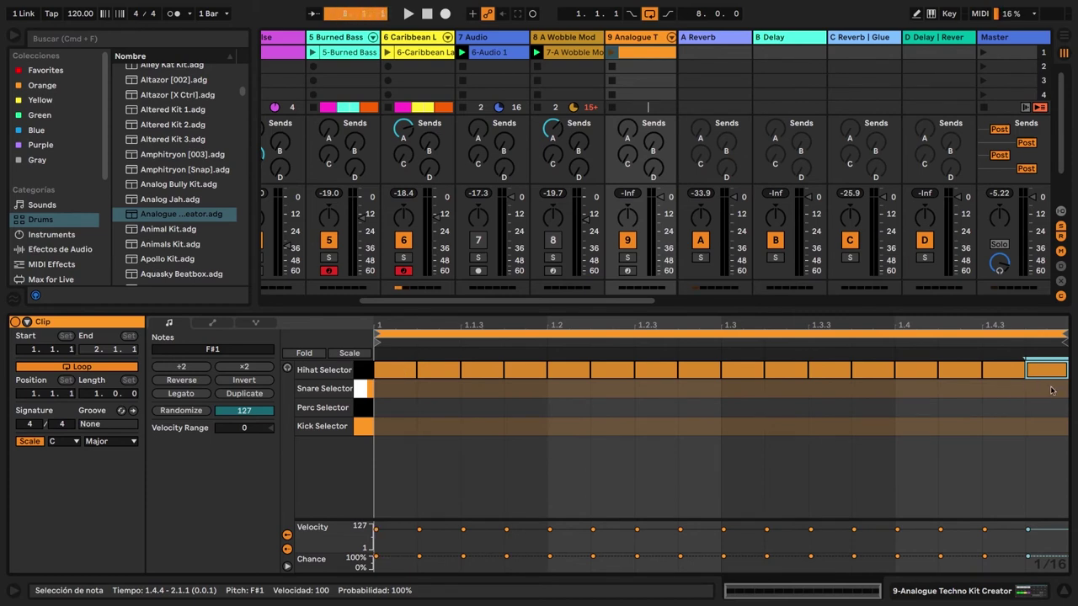
Step: Select all sixteen Hihat Selector notes and randomize their velocities several times with the randomize amount at 127
click(1061, 388)
key(super+a)
click(183, 411)
click(823, 474)
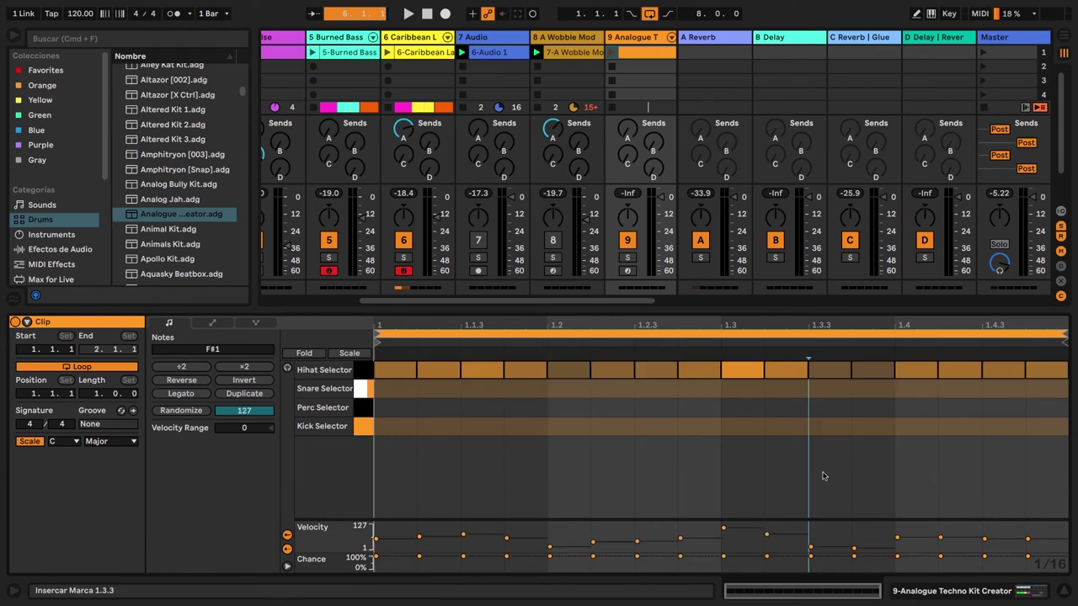
drag(1068, 355, 375, 427)
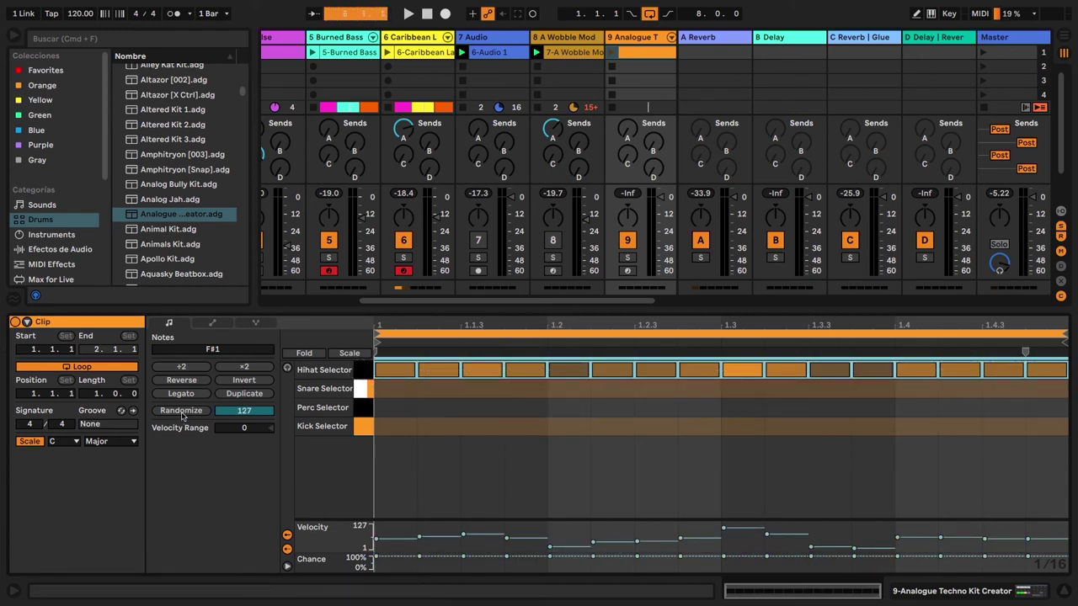
click(180, 411)
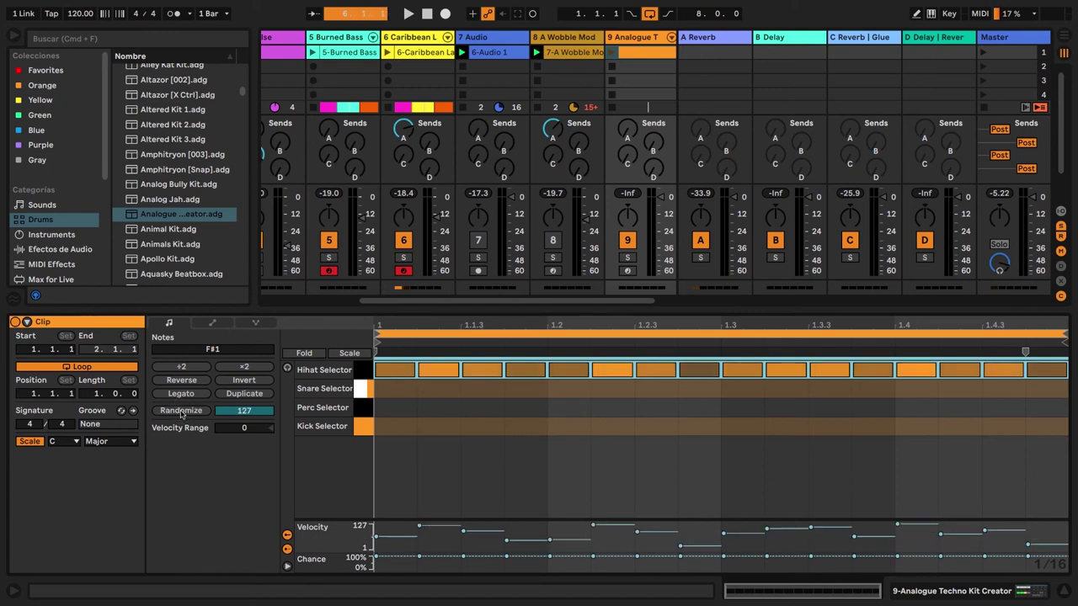
click(181, 411)
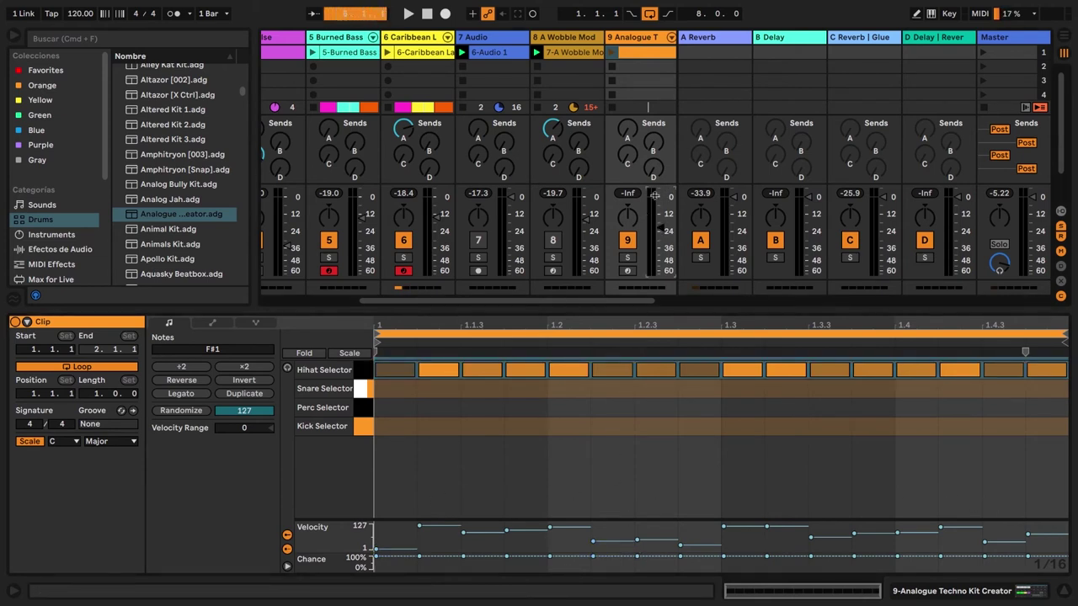
Step: Play the drum clip with the loop, setting its track's Reverb send to about -17.8 dB and volume to about -6.4 dB
click(641, 317)
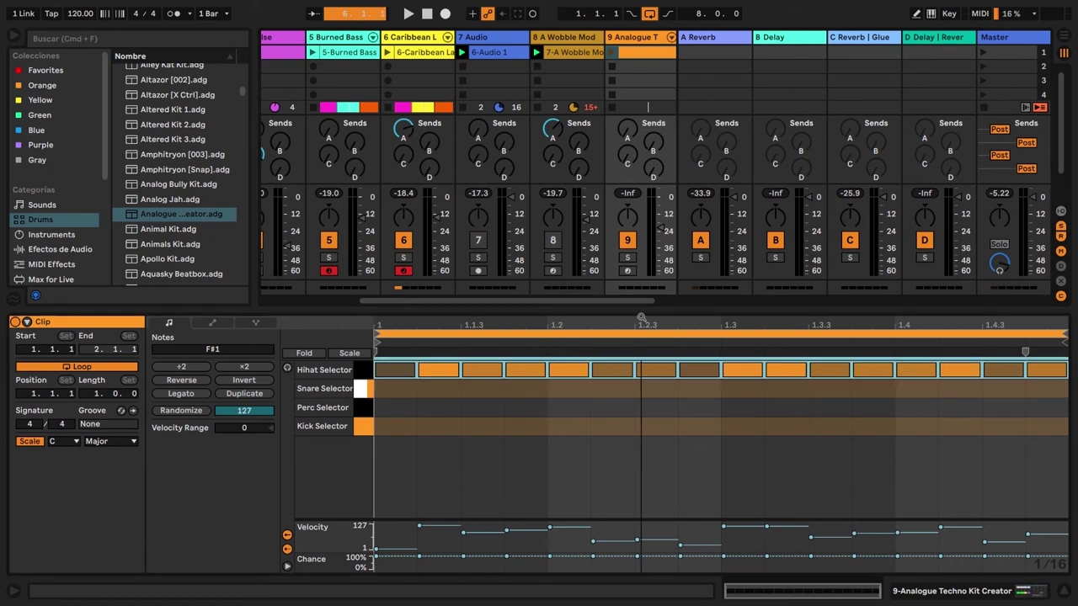
key(space)
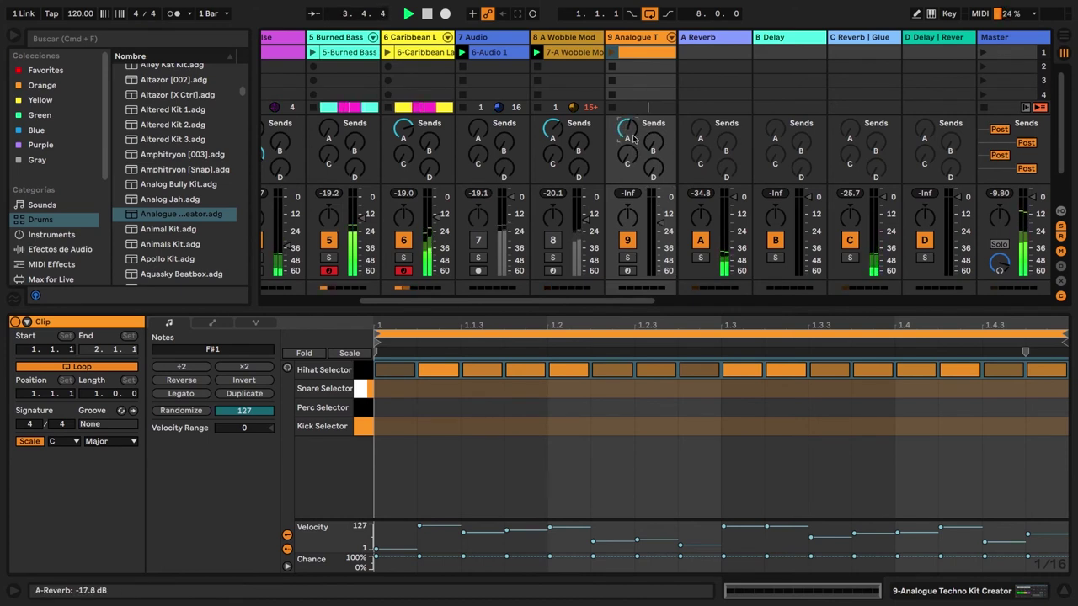
click(612, 52)
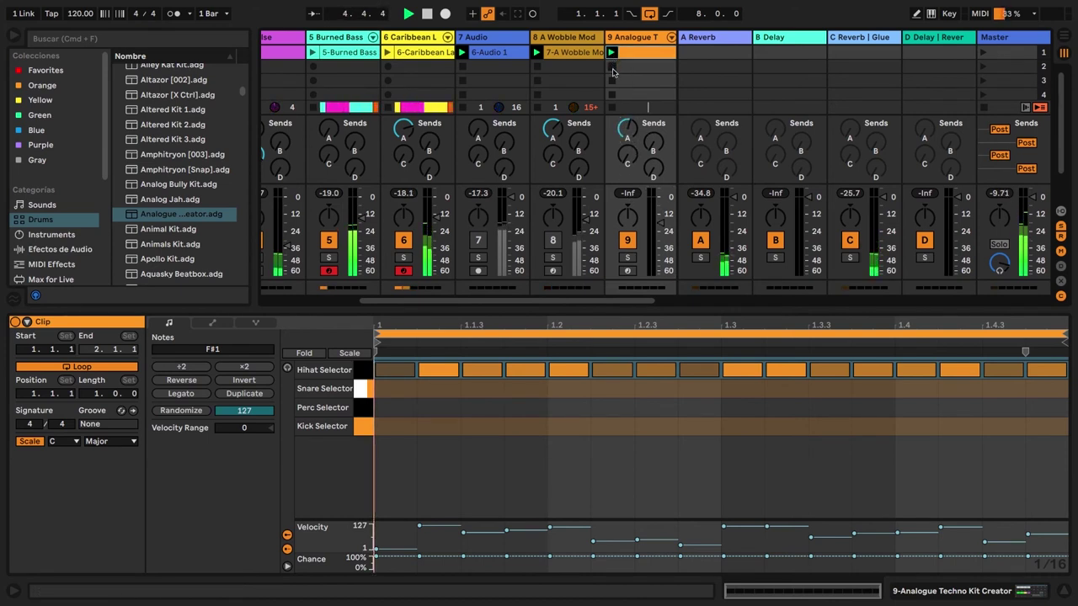
drag(661, 223, 660, 206)
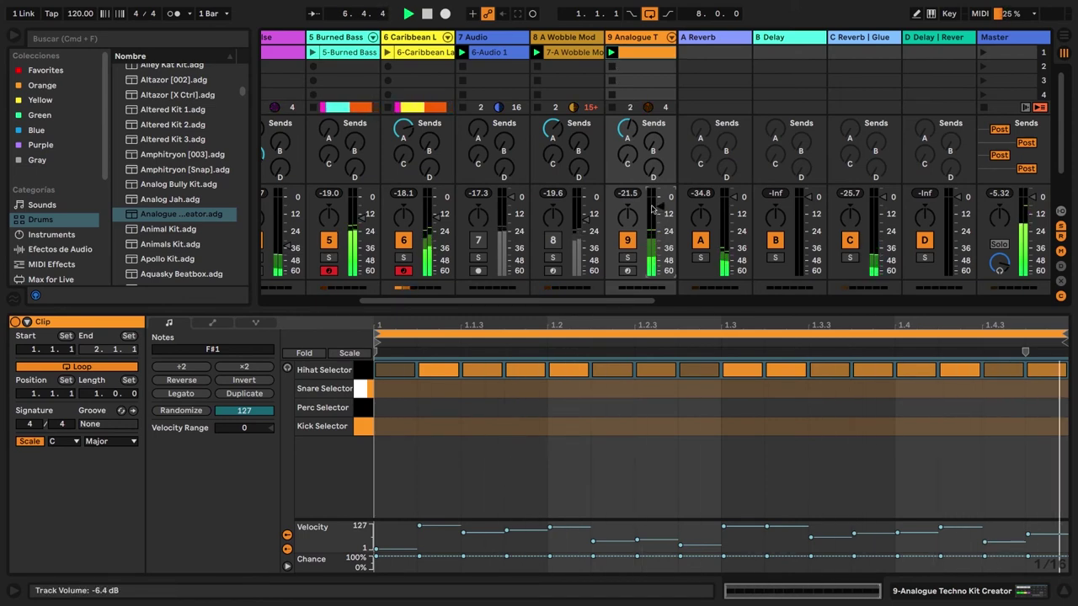
Step: Show the Analogue Techno Kit Creator rack and set its Hihat Selector macro to 15 while listening
double_click(634, 36)
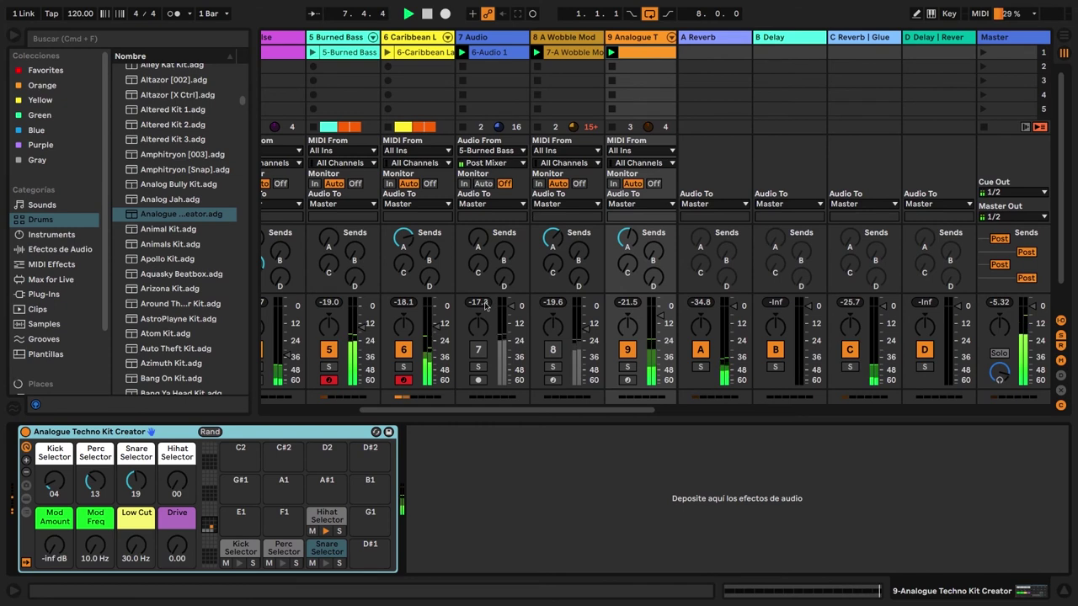
click(462, 509)
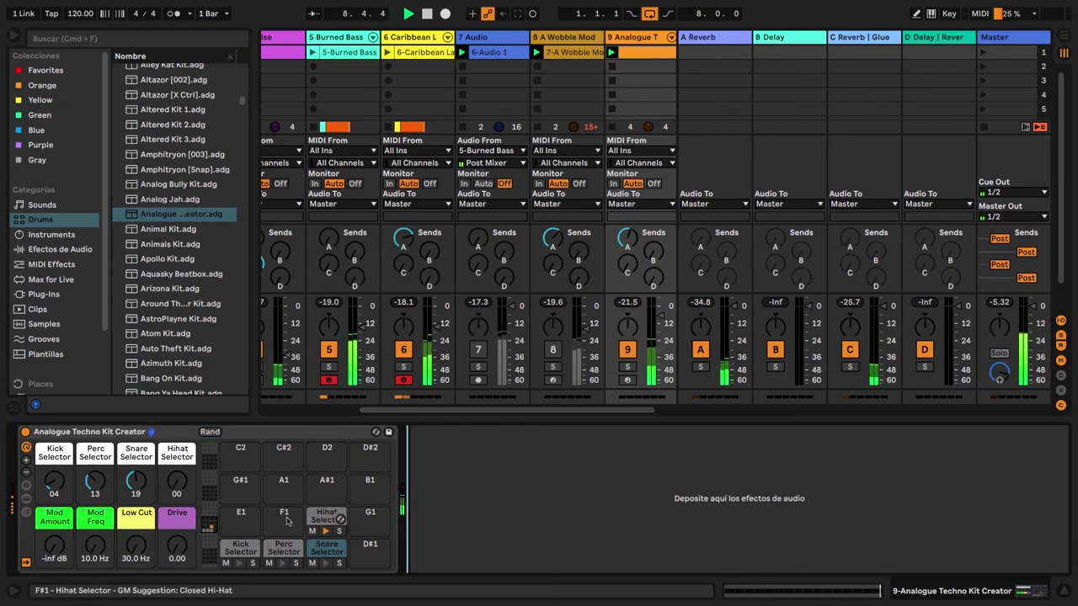
drag(176, 486, 176, 478)
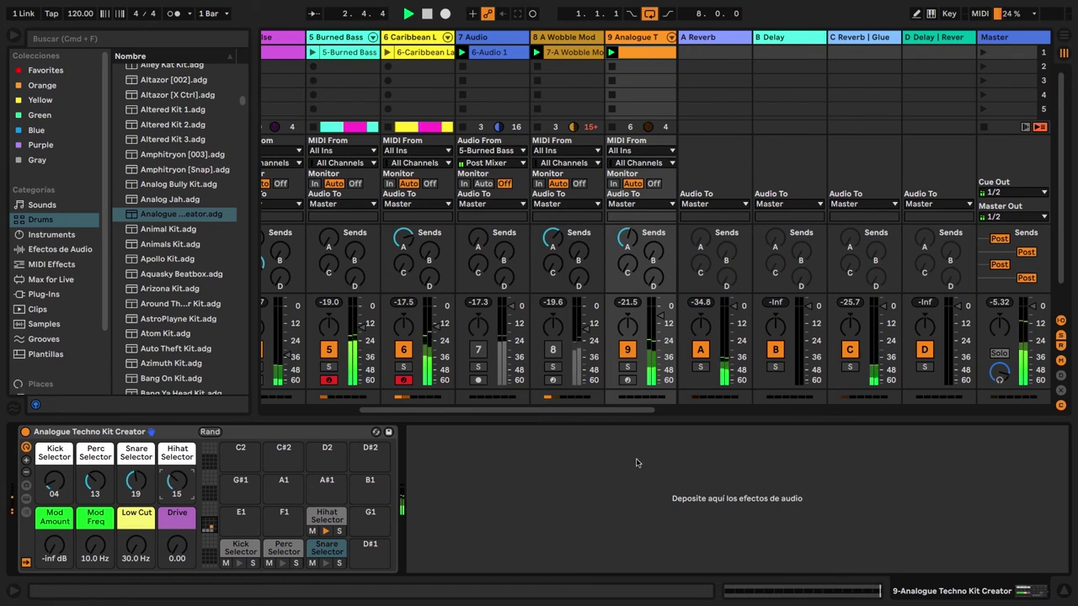
click(687, 503)
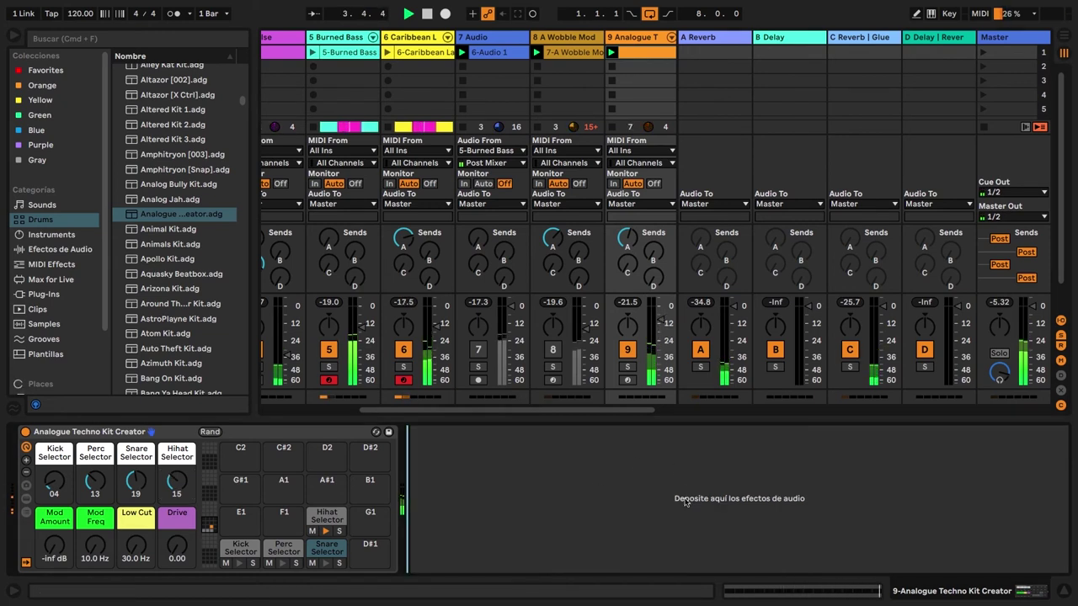
click(684, 494)
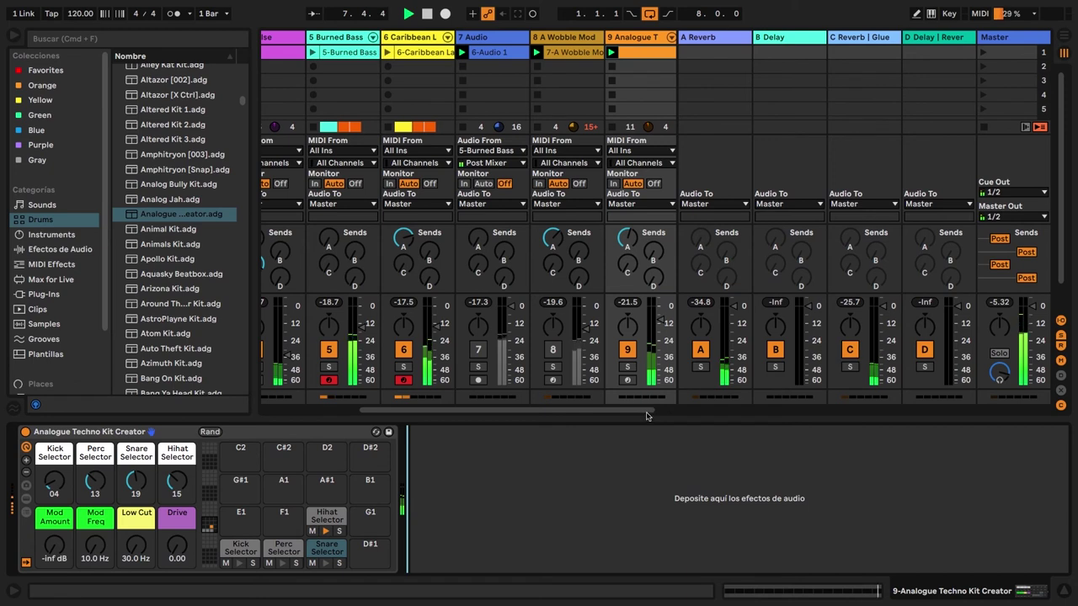
Step: Search the plug-ins for "equ" and load the VST3 Equator2 onto a new MIDI track after the drum track
scroll(653, 408, right, 3)
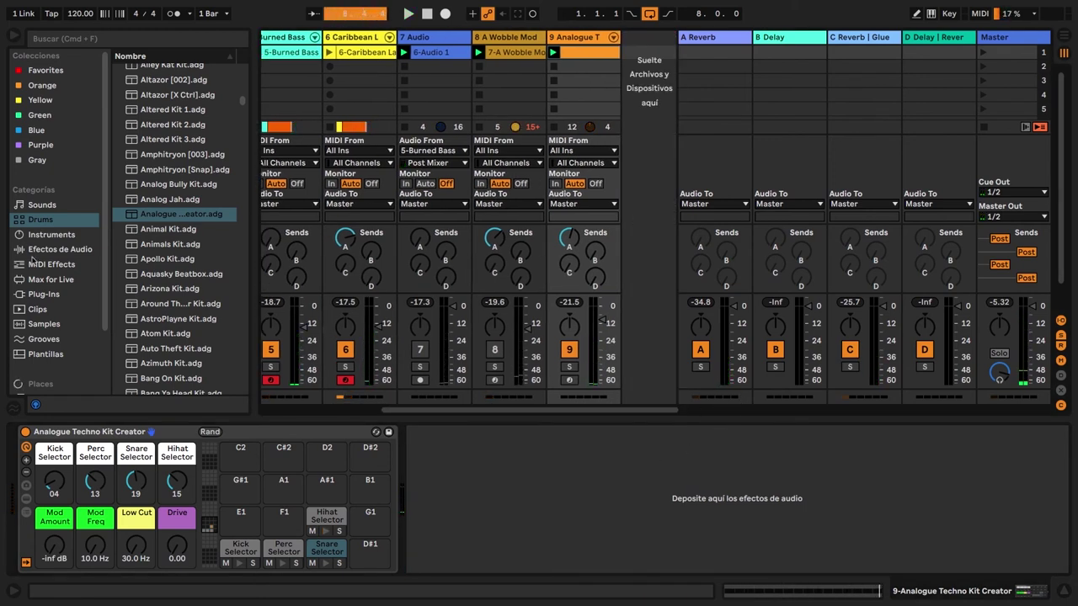
click(58, 40)
text(equ)
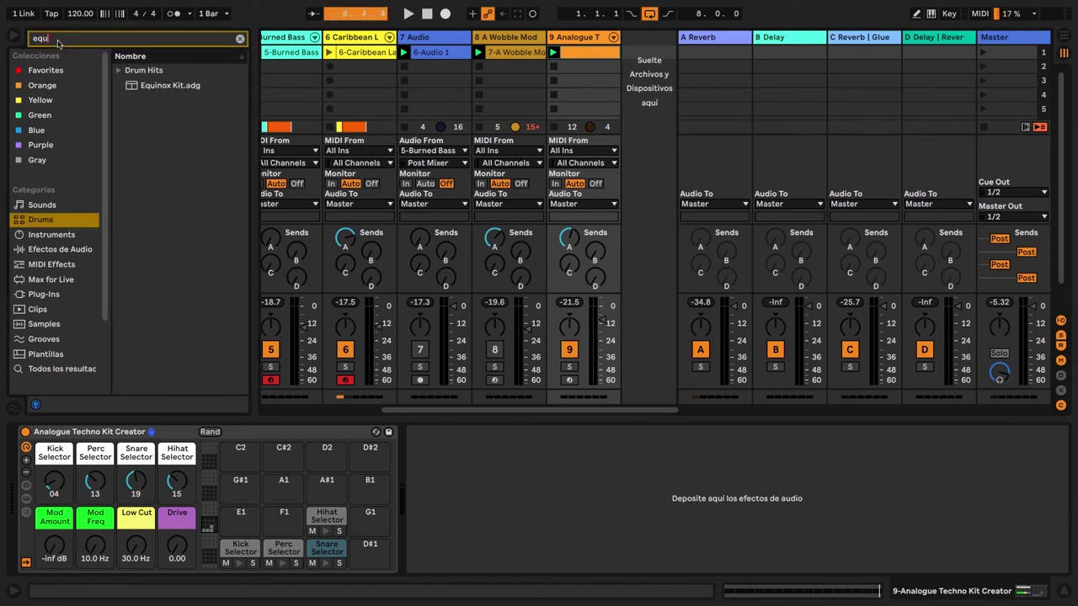
click(44, 294)
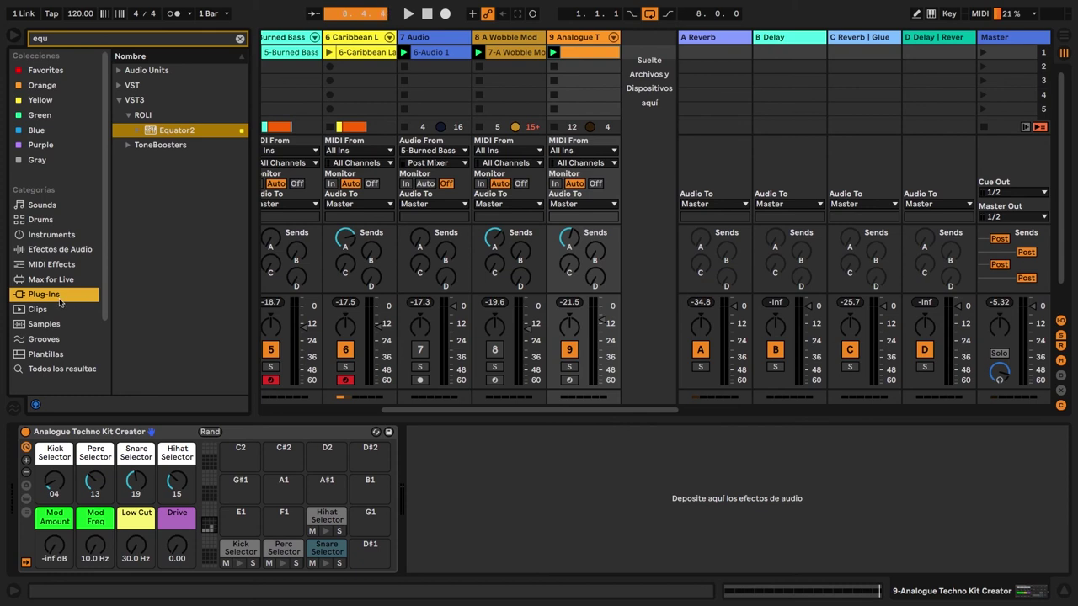
drag(175, 132, 635, 51)
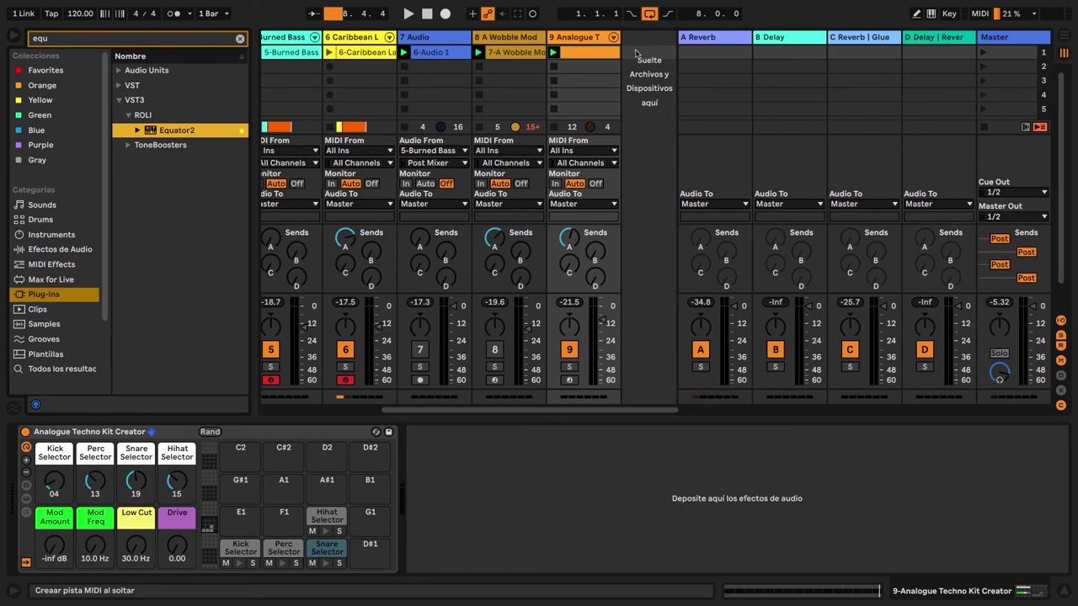
drag(635, 54, 636, 55)
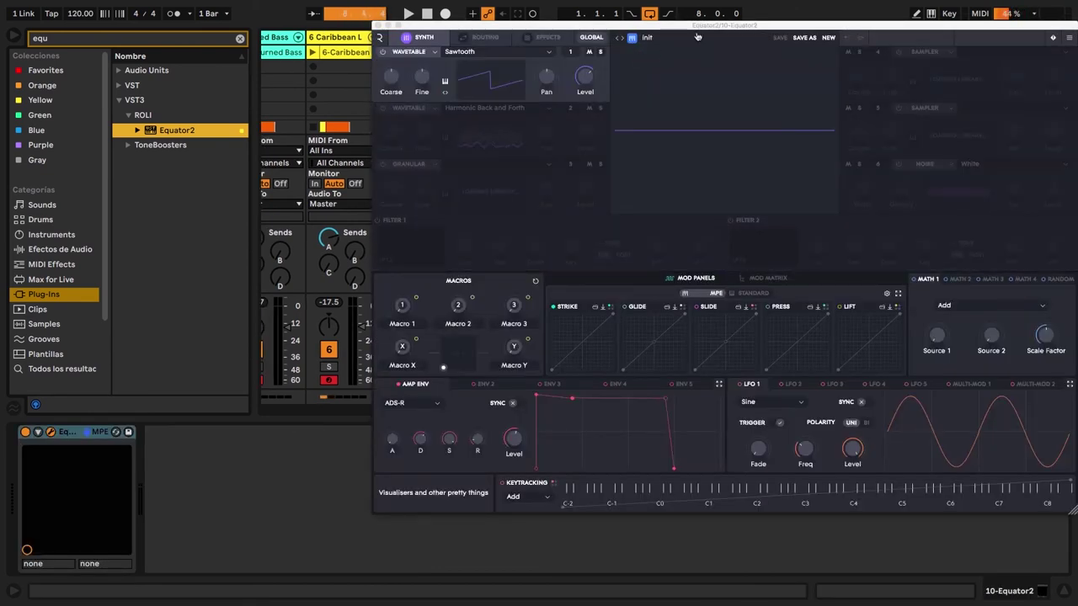
Step: Open Equator2's preset browser, filter by the Pad instrument and choose the Autumn Valley Pad preset
drag(703, 31, 604, 36)
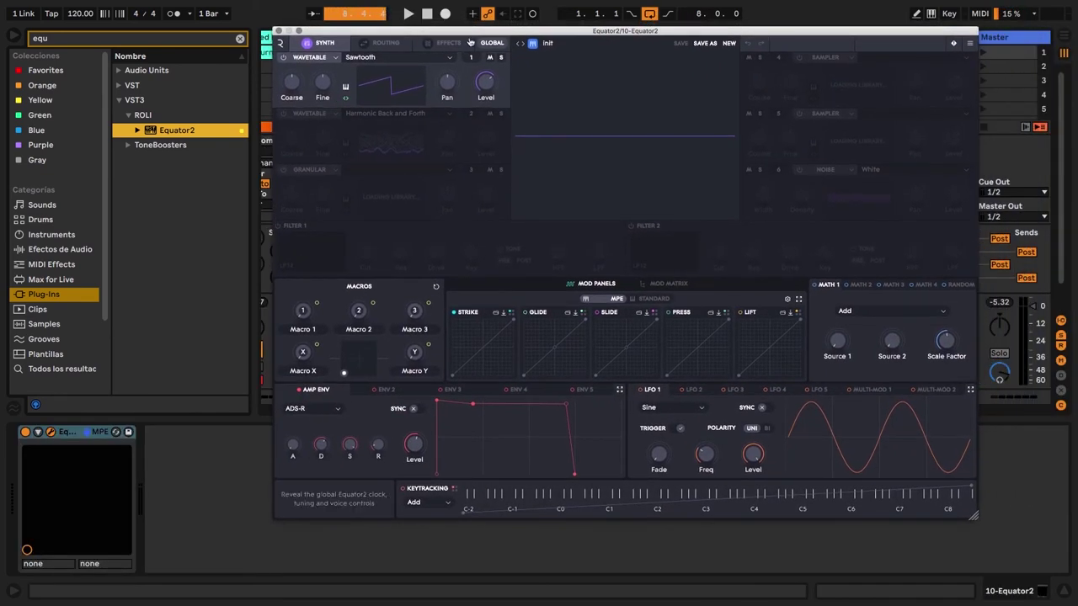
click(548, 44)
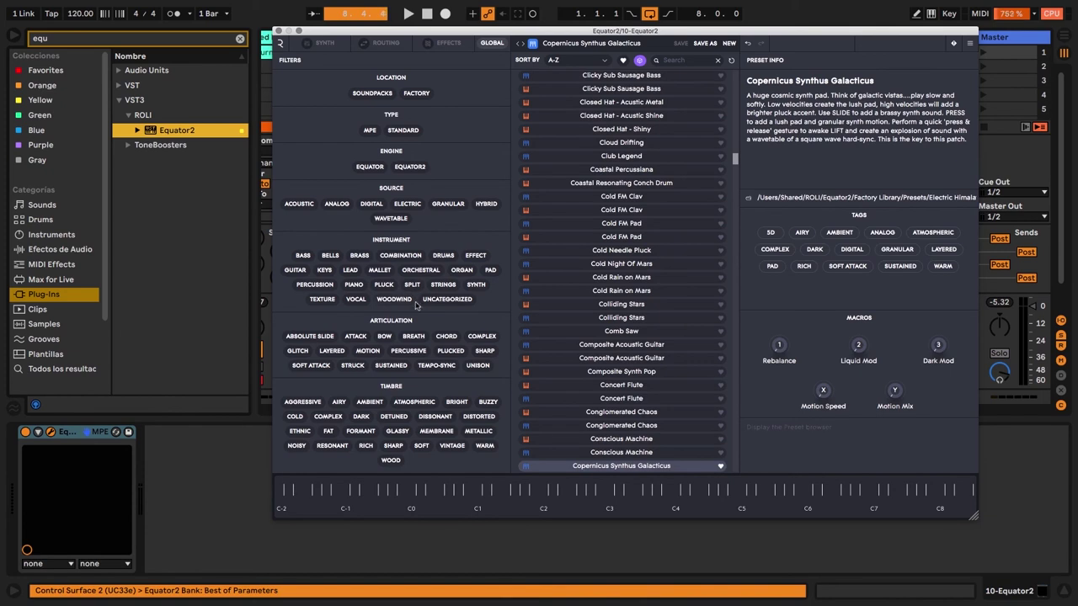
click(491, 271)
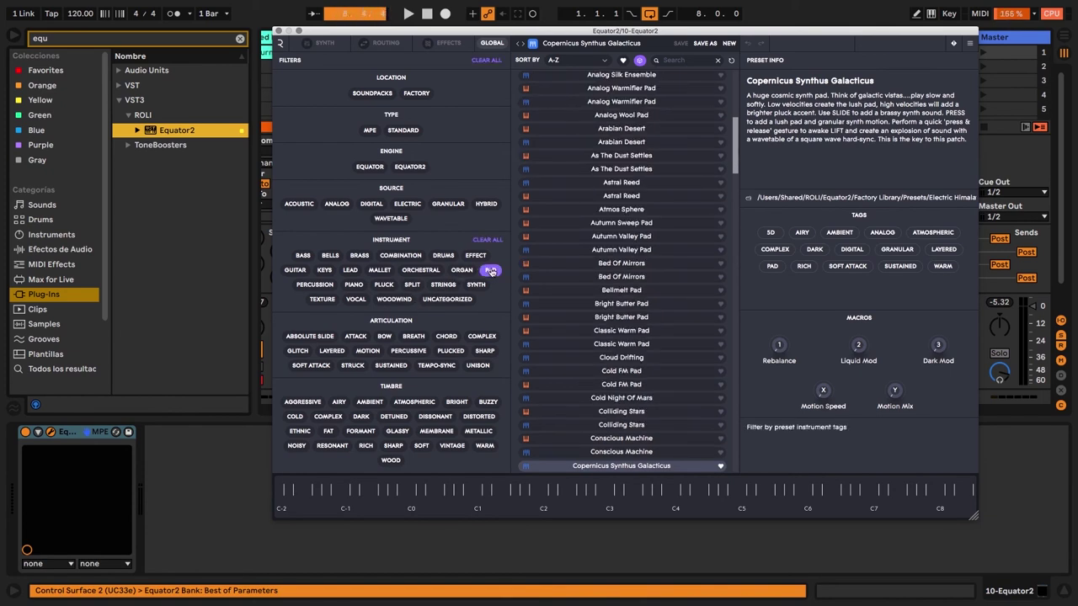
click(632, 251)
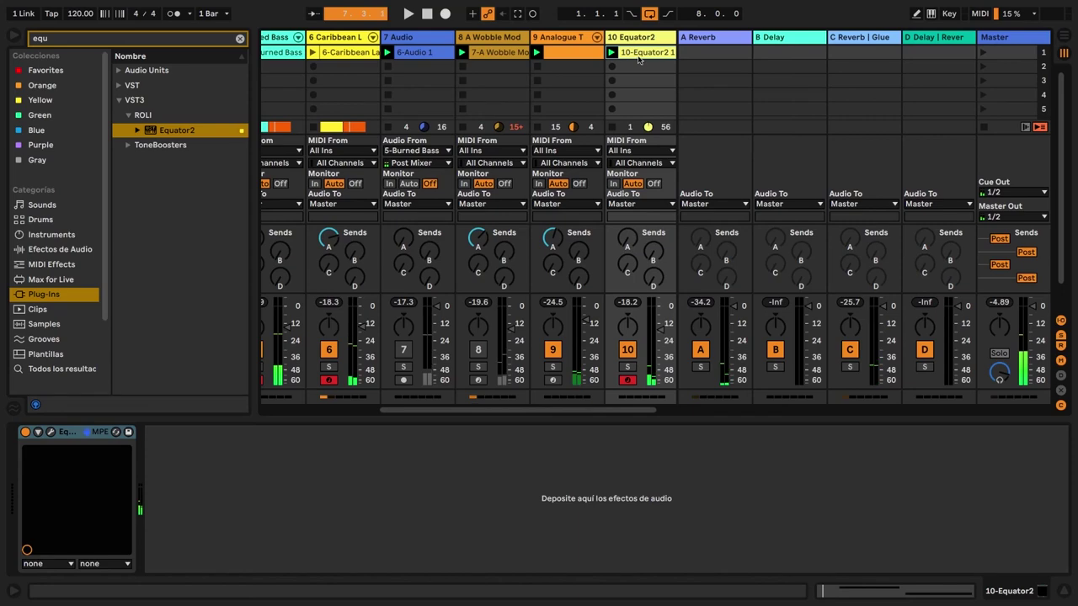
Step: Select all notes in the recorded Equator2 clip and set position 1.1.1 at the start of the first note
key(shift+Tab)
click(482, 427)
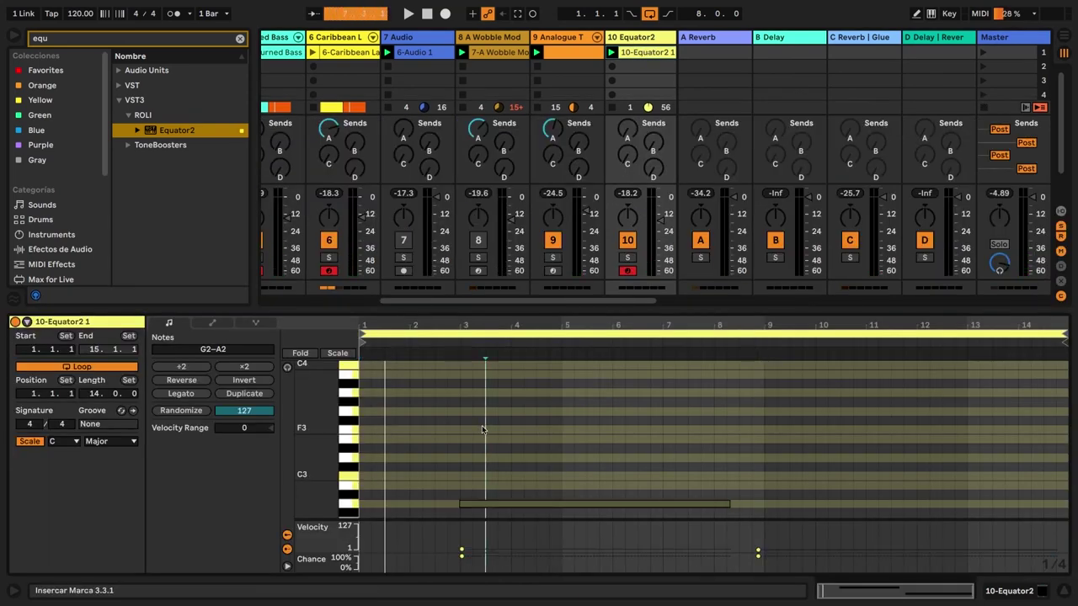
key(ctrl+a)
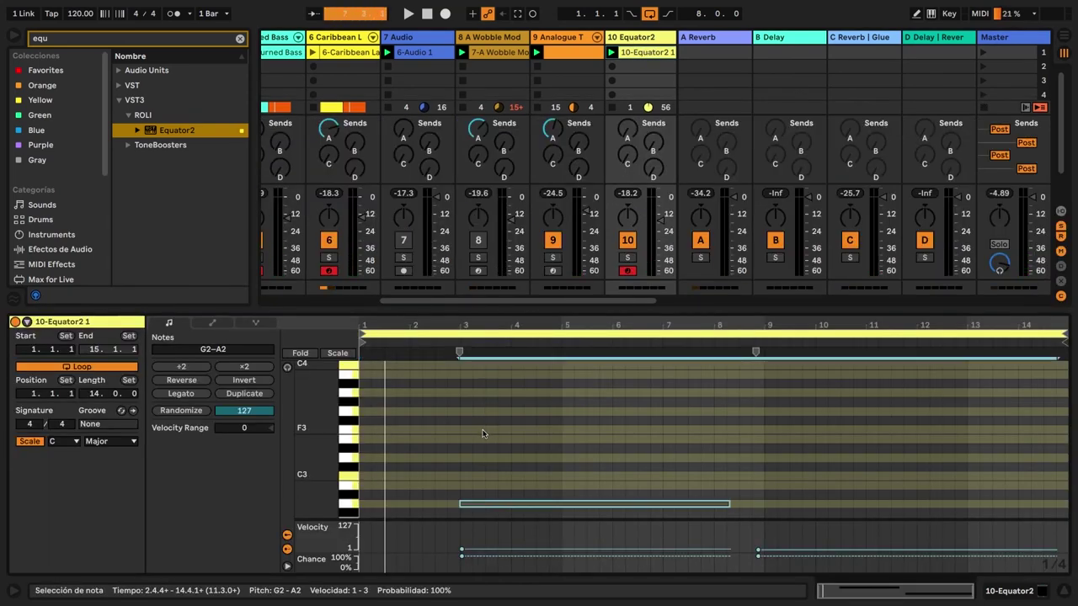
right_click(461, 352)
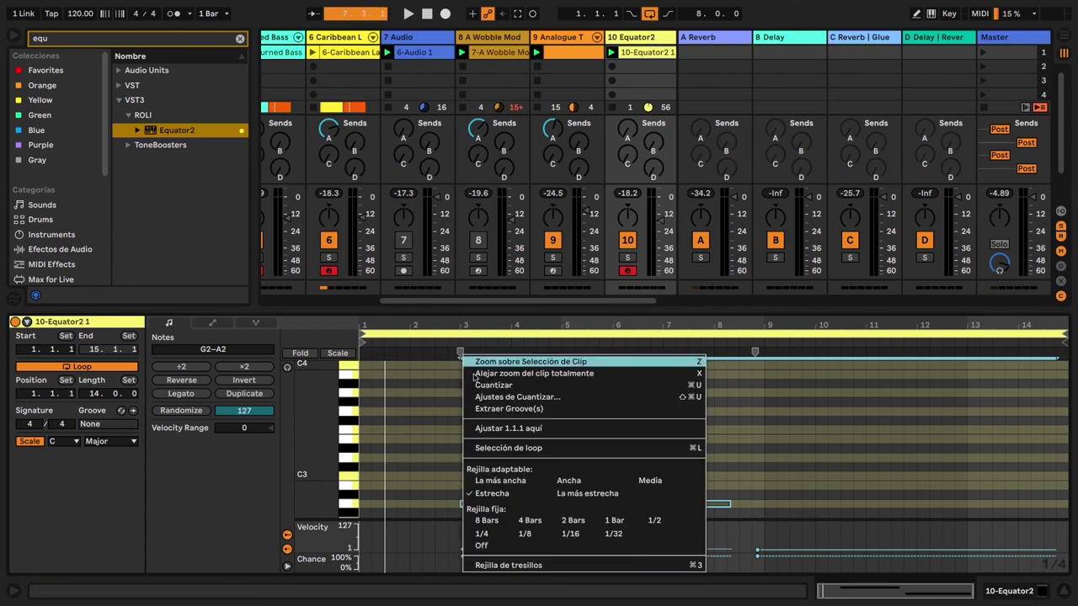
click(483, 426)
Step: Move the Equator2 clip's loop start to the first note, set the loop length to 8 bars and launch the clip
drag(362, 336, 461, 338)
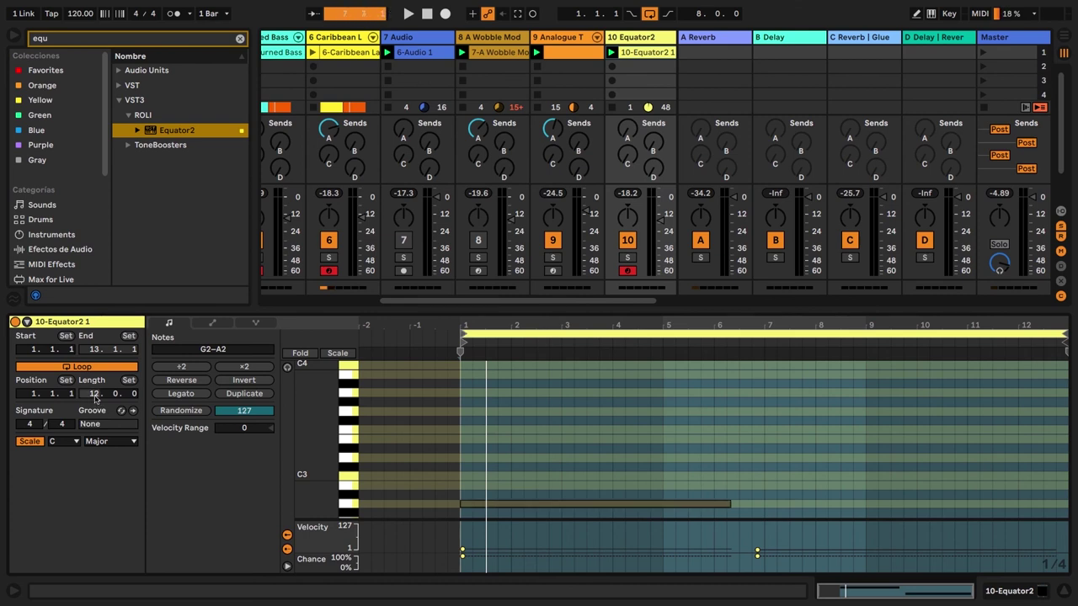
key(Return)
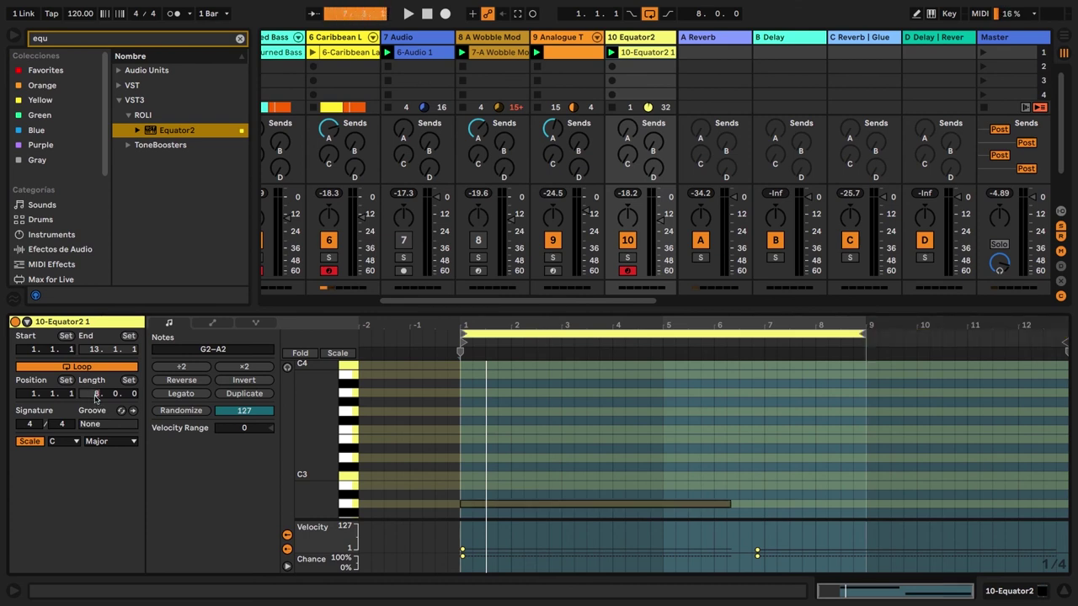
click(612, 53)
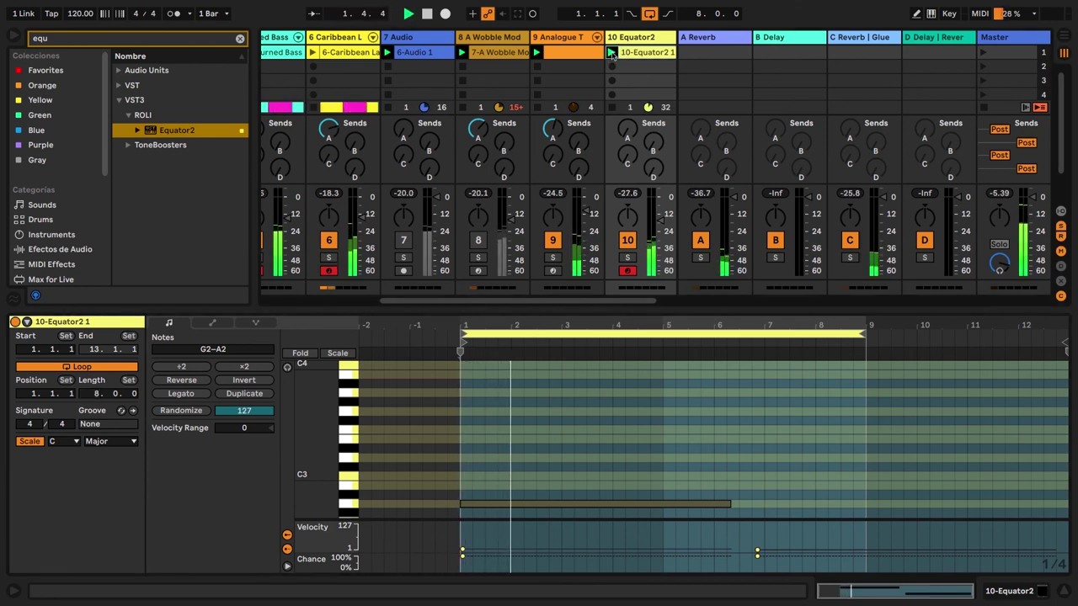
Step: Examine the pitch, slide and pressure note-expression curves of the Equator2 clip in an enlarged editor while playing it
click(255, 324)
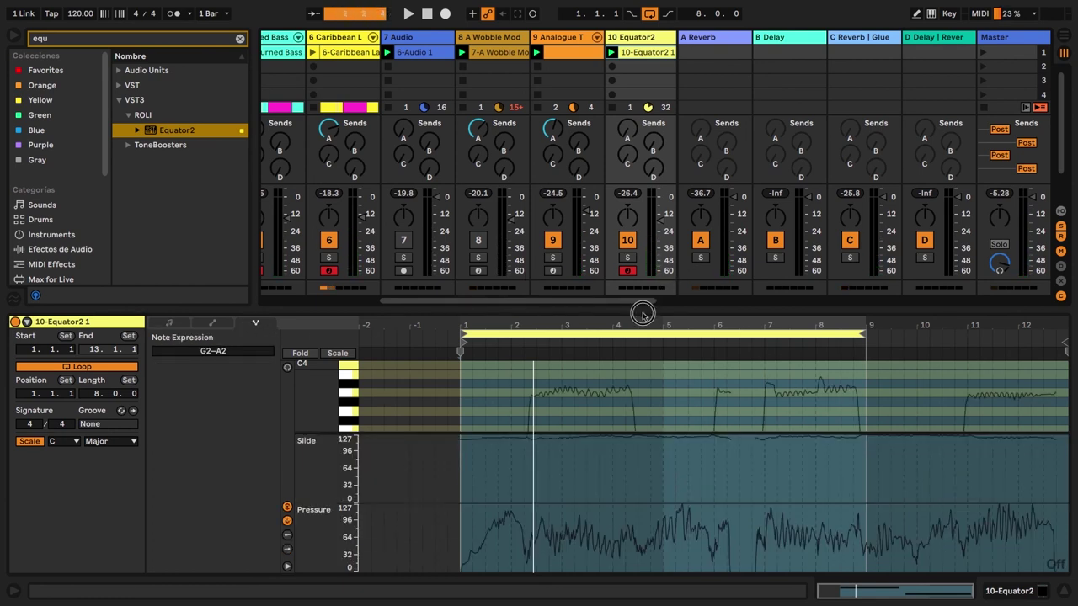
drag(643, 310, 657, 209)
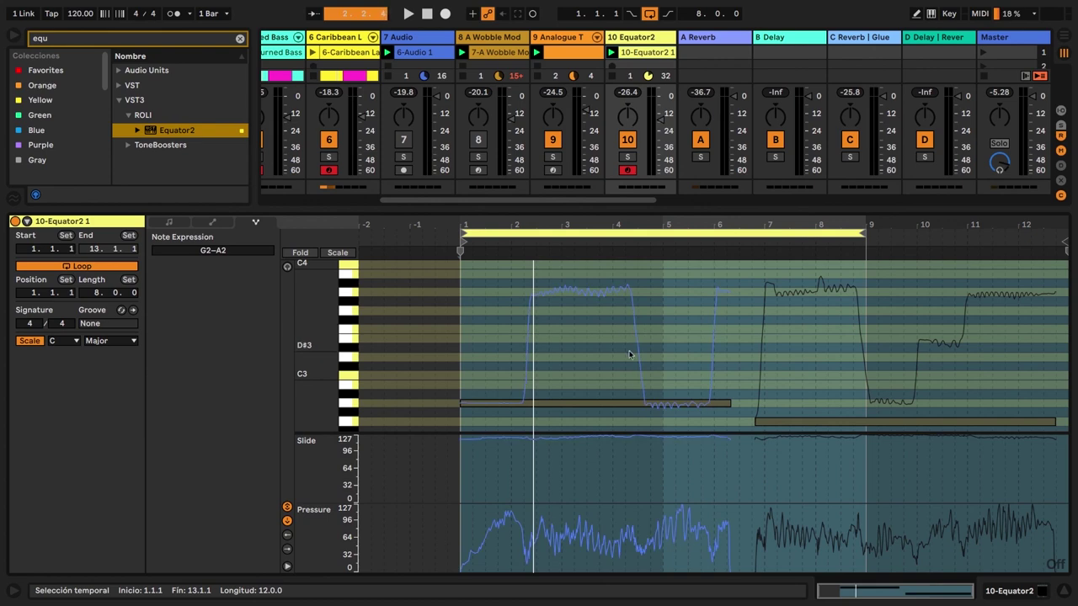
click(495, 532)
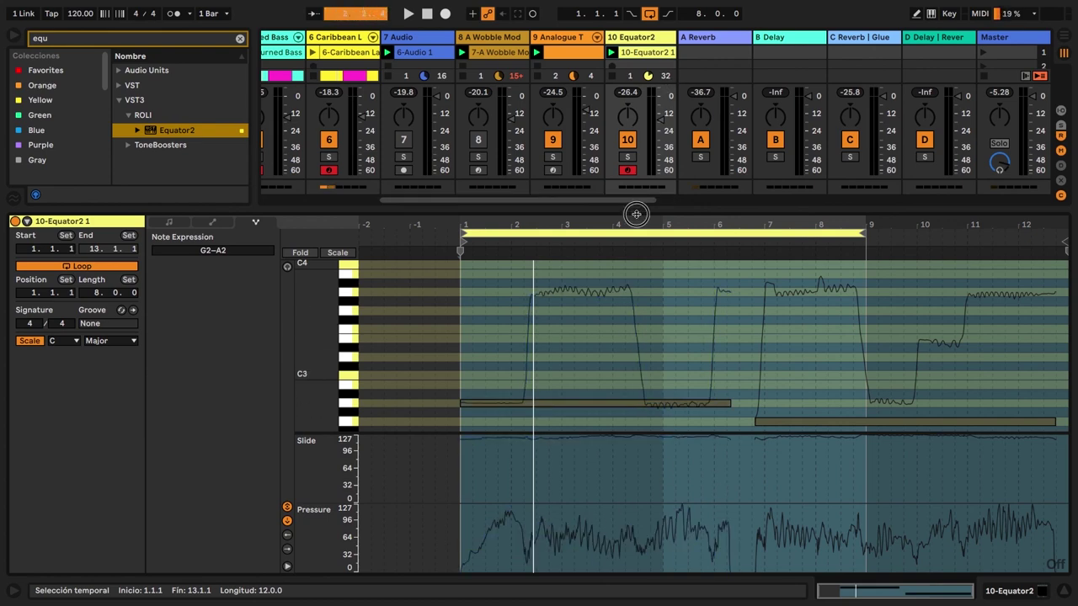
drag(636, 204, 636, 288)
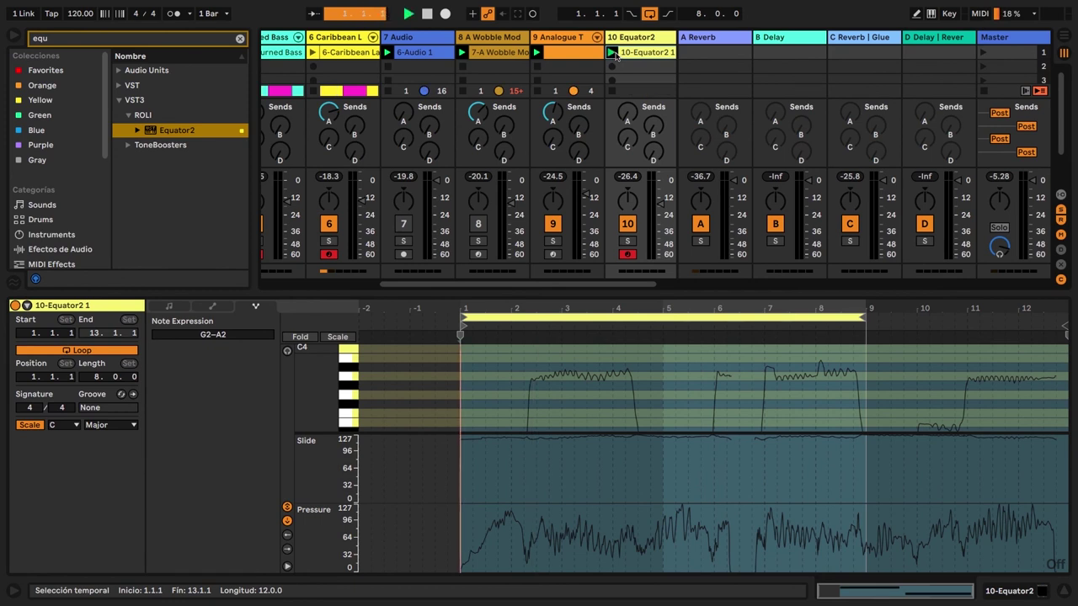
click(612, 53)
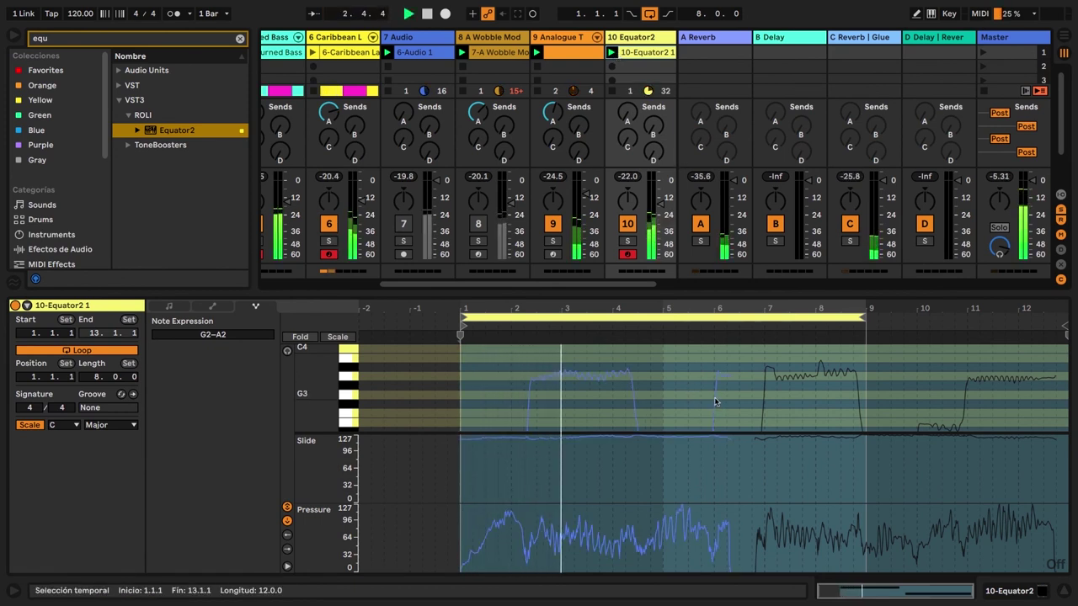
scroll(715, 400, up, 3)
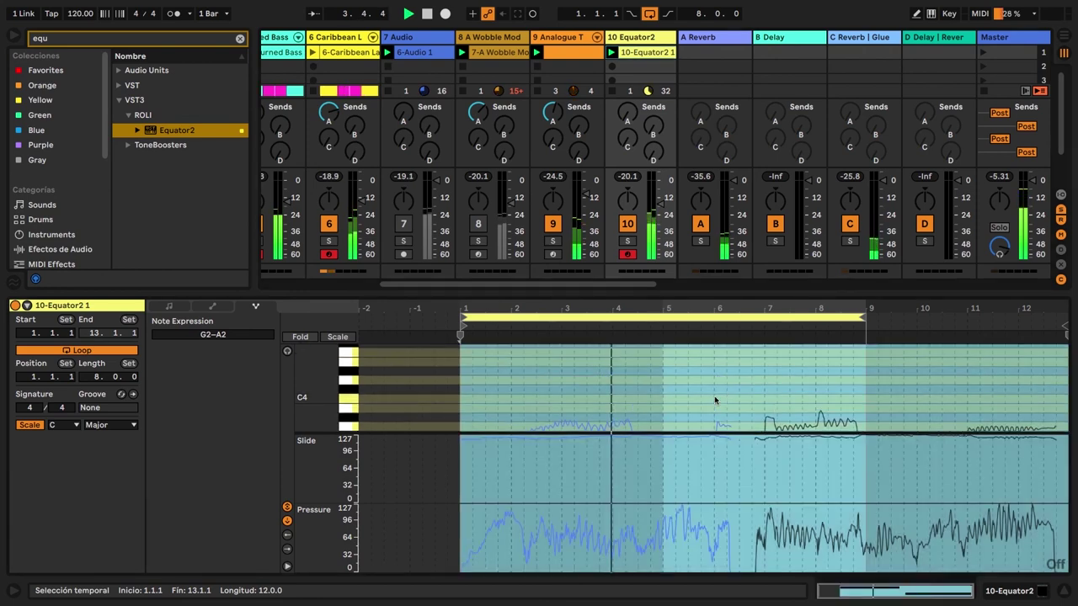
scroll(715, 400, down, 1)
drag(709, 293, 710, 175)
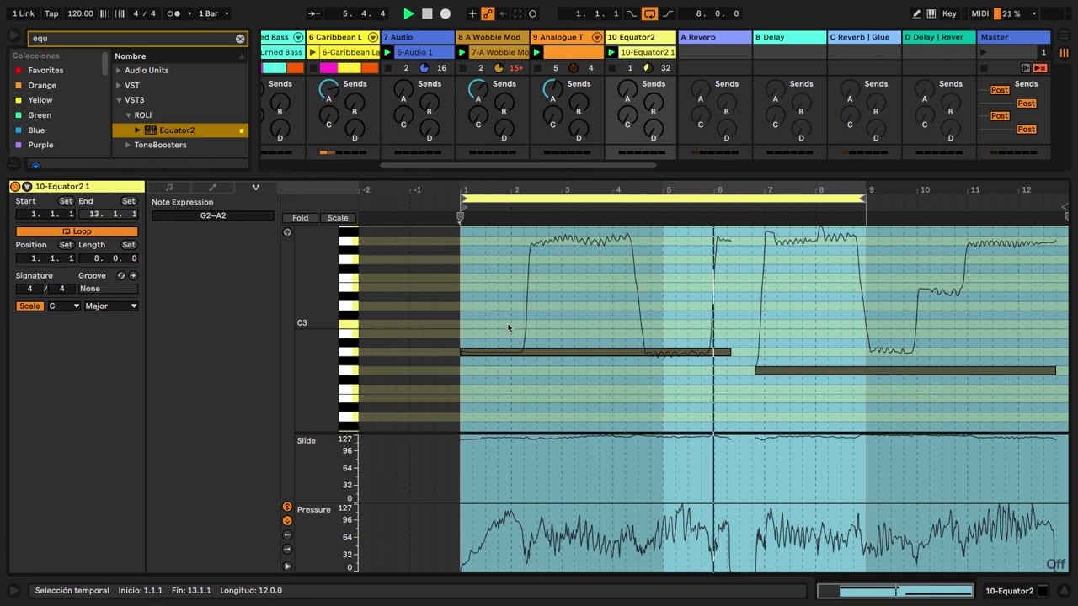